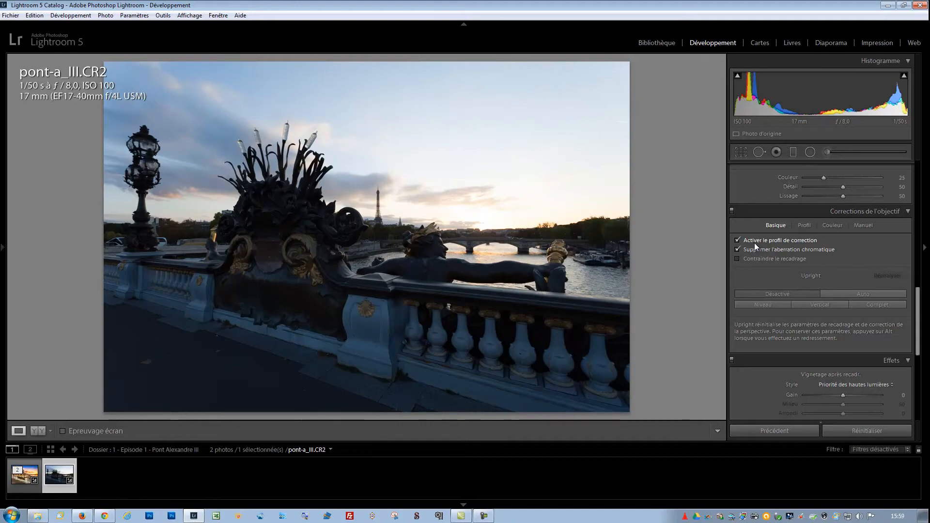
- Review the Canon lens profile settings, try the Auto, Vertical and Complet Upright corrections, and return Upright to Désactivé
click(804, 226)
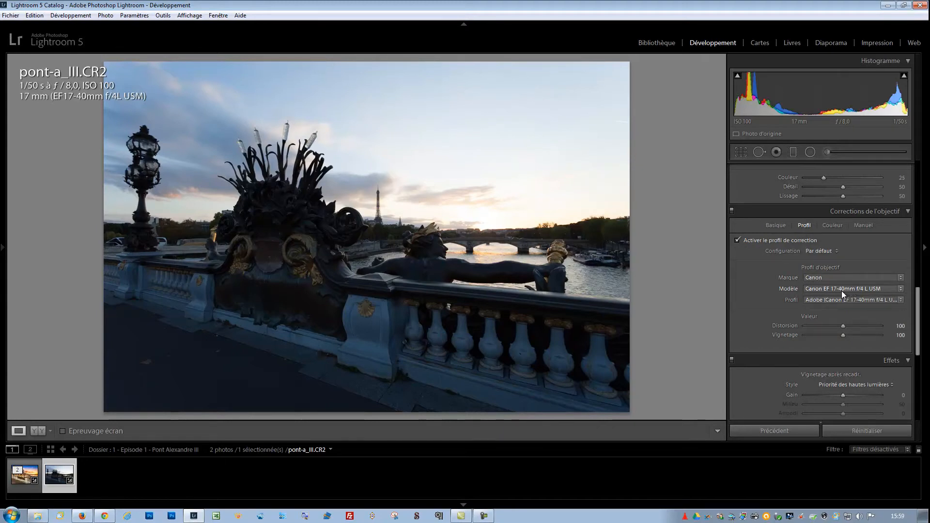
click(774, 226)
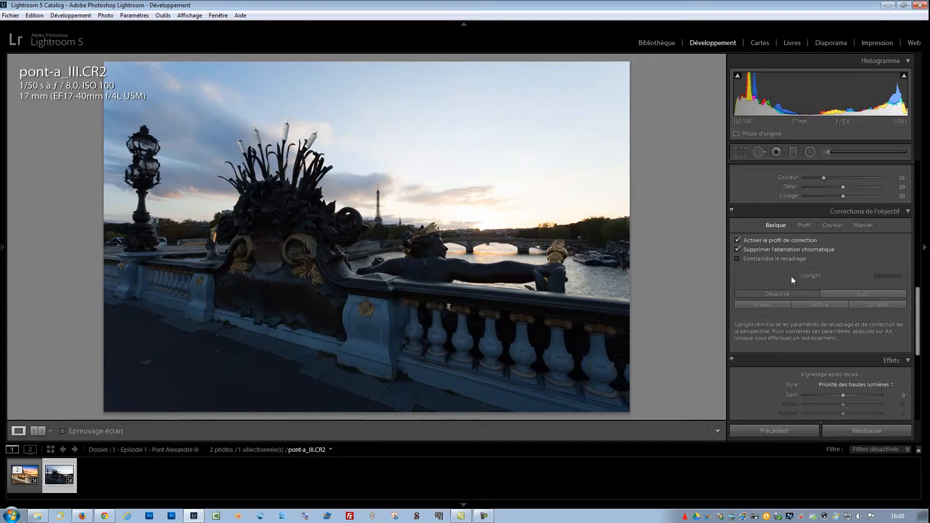
click(856, 295)
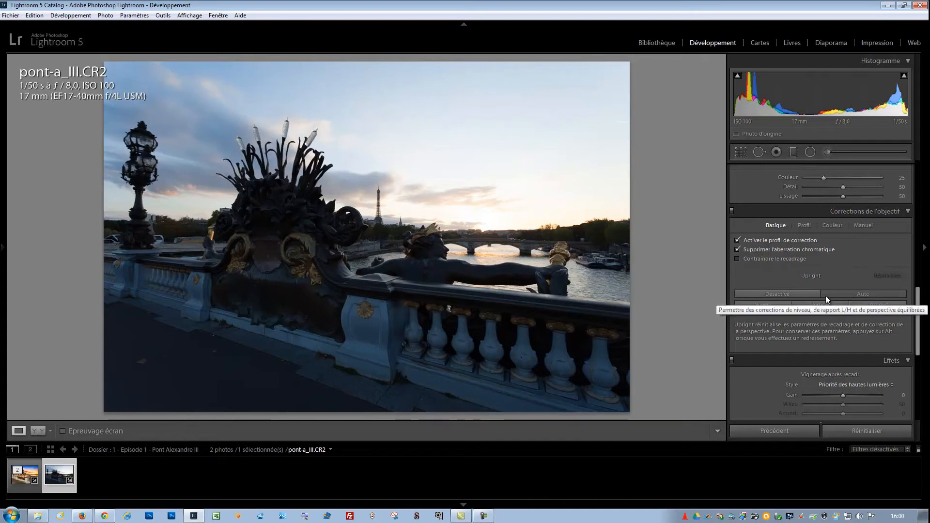
click(810, 304)
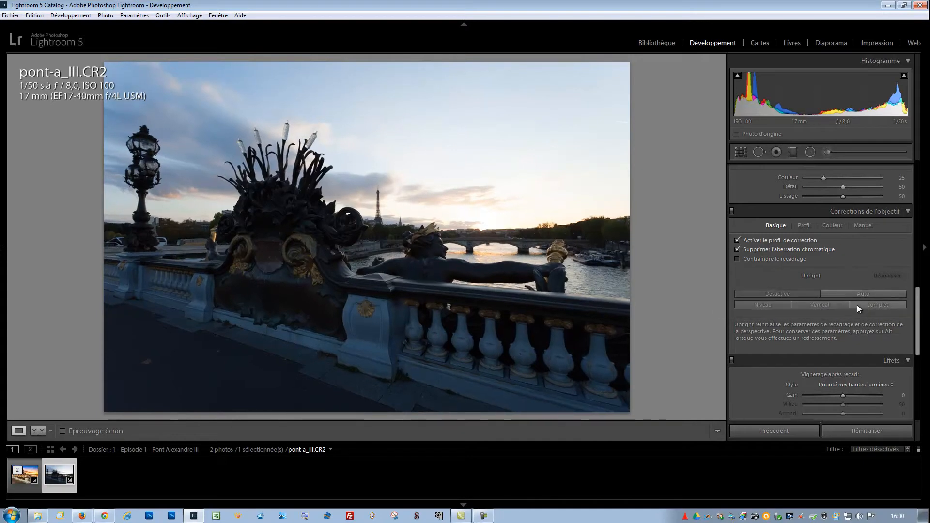
click(860, 304)
click(800, 293)
click(810, 302)
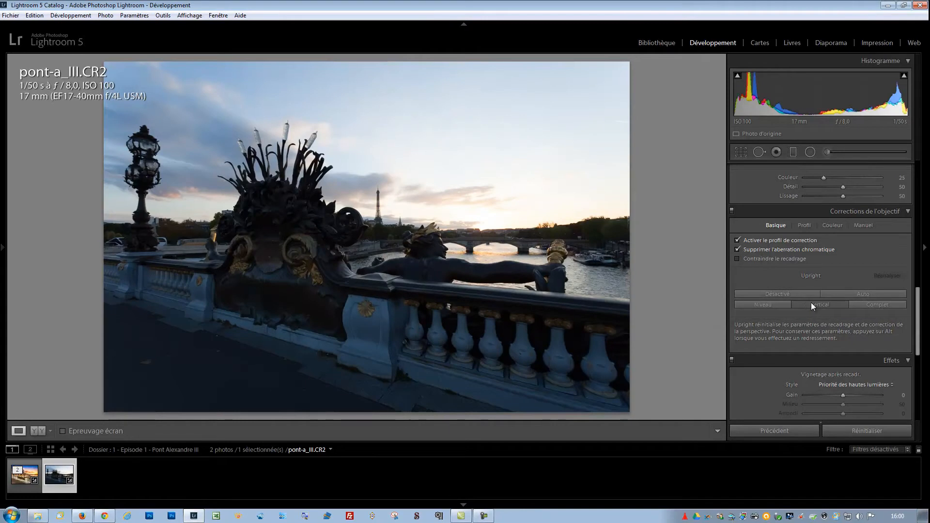
click(786, 295)
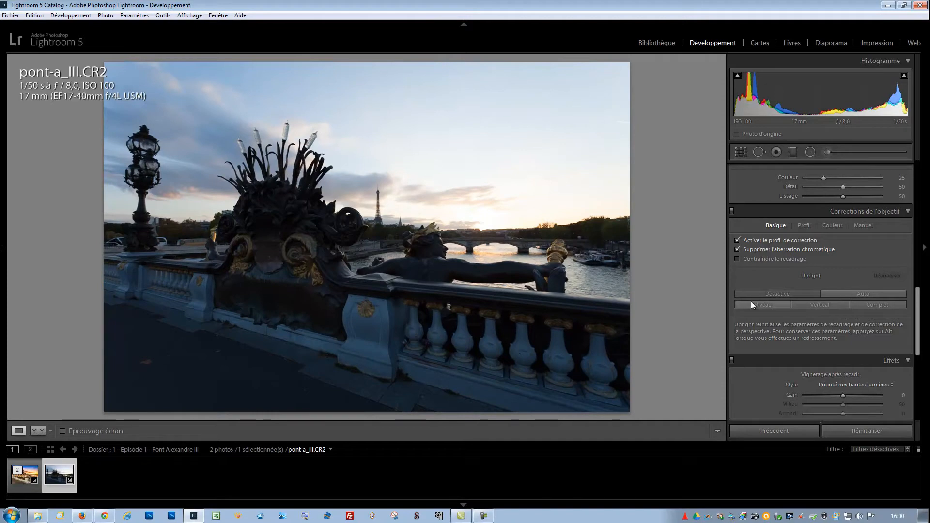
- Turn on the shadow and highlight clipping warnings for the photo
scroll(898, 194, up, 10)
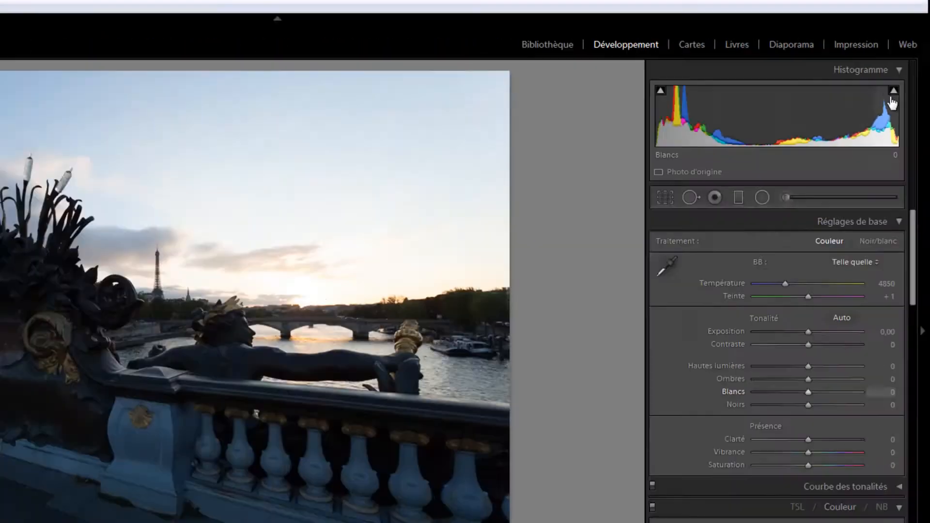
mouse_move(851, 150)
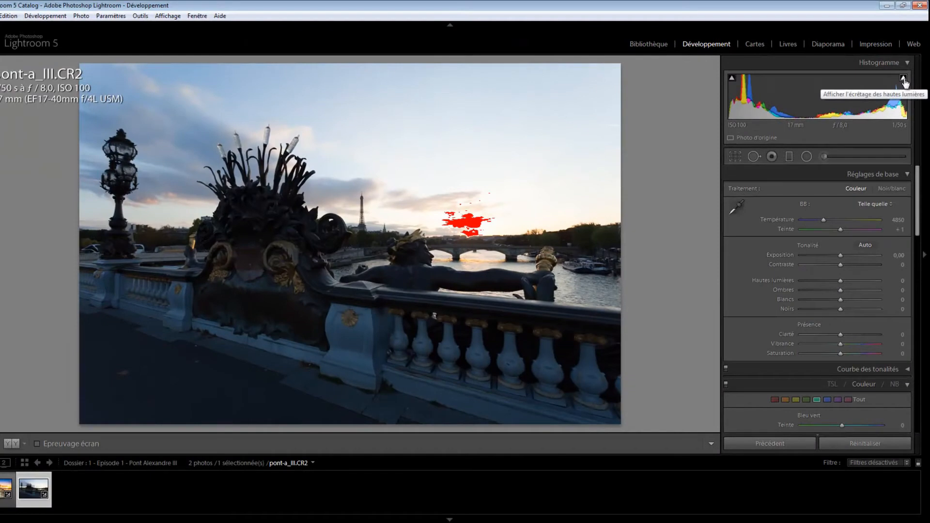
click(904, 79)
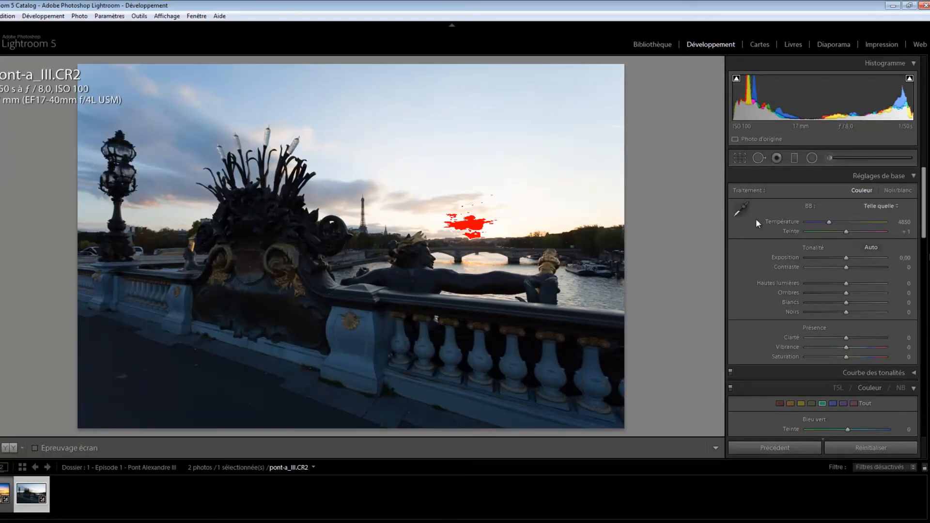
- Try an Exposure of −4.05 and reset it, comparing the photo with and without the highlight clipping warning
drag(847, 258, 813, 258)
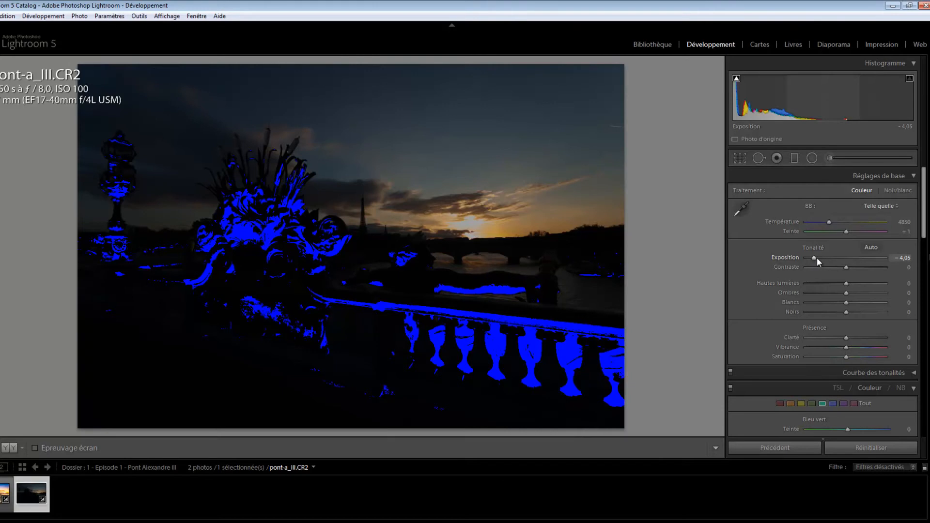
double_click(815, 257)
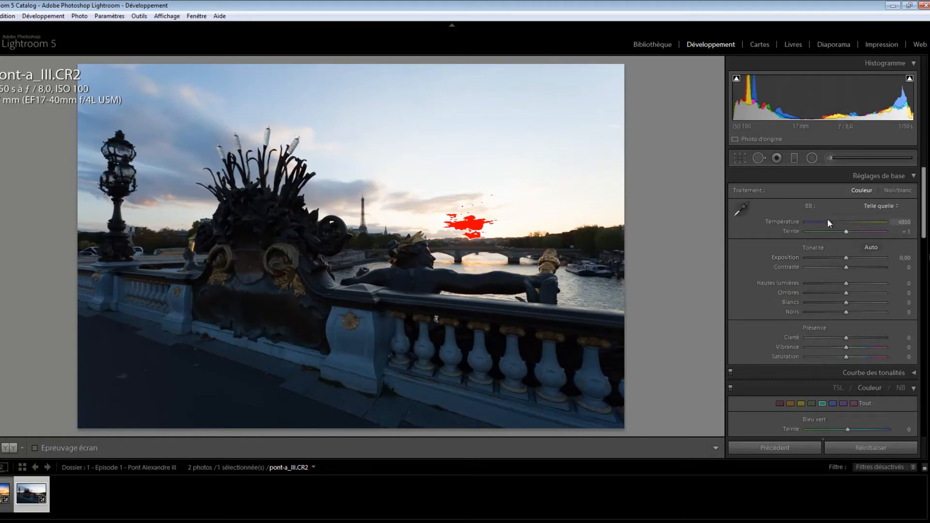
click(910, 80)
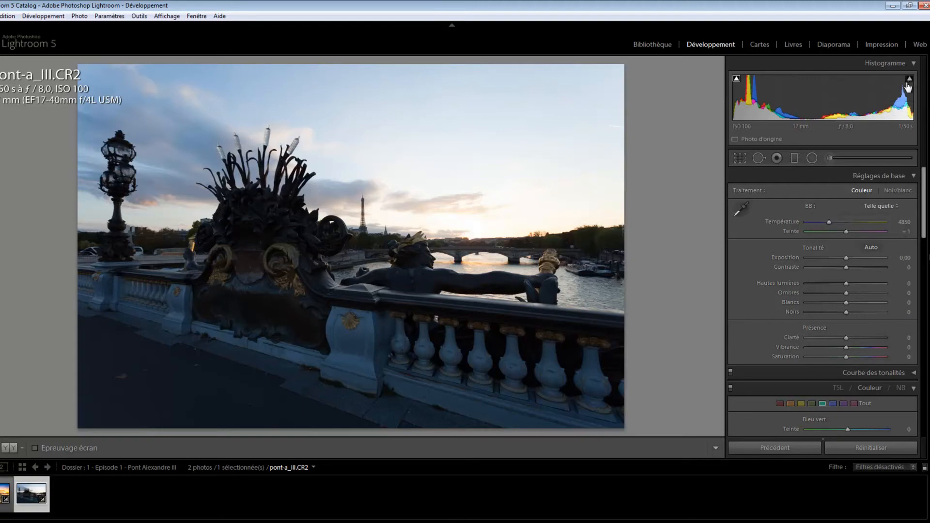
click(910, 80)
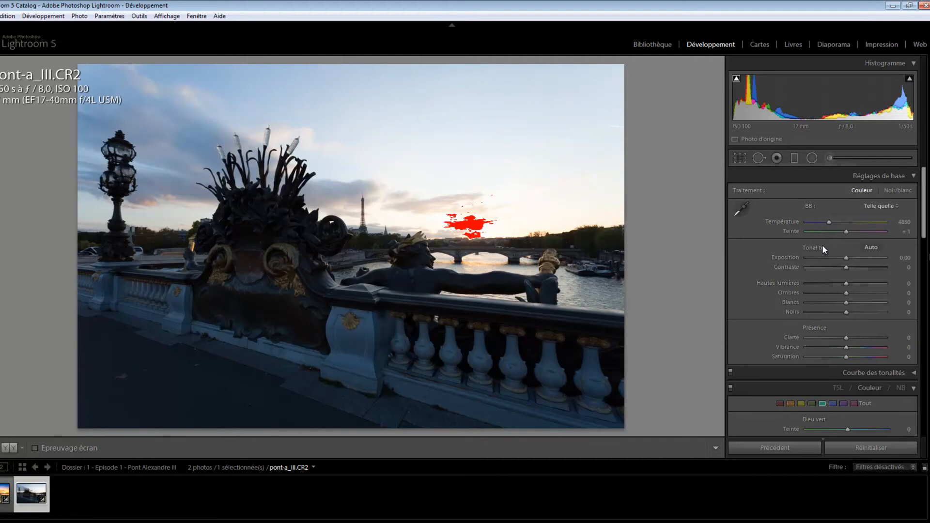
click(910, 78)
click(911, 79)
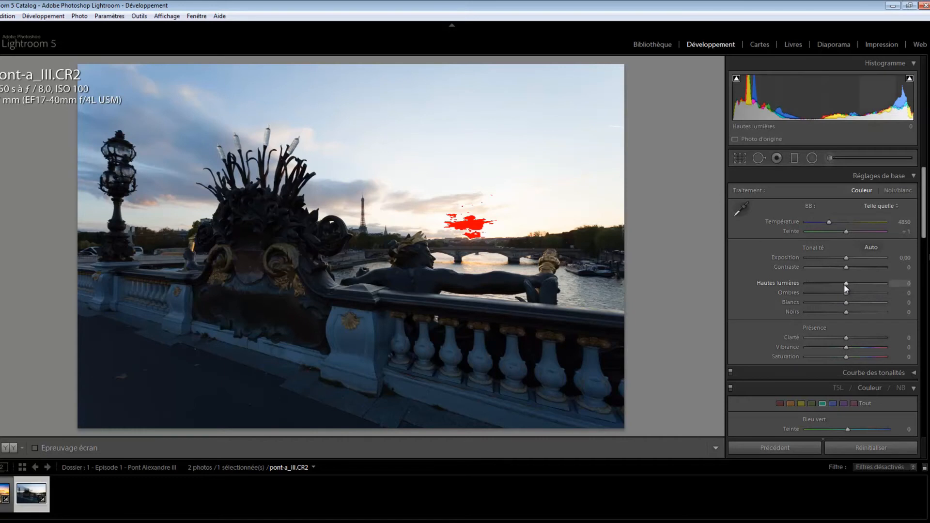
- Set Hautes lumières to −100 and Ombres to +100 in the basic adjustments
drag(842, 283, 796, 281)
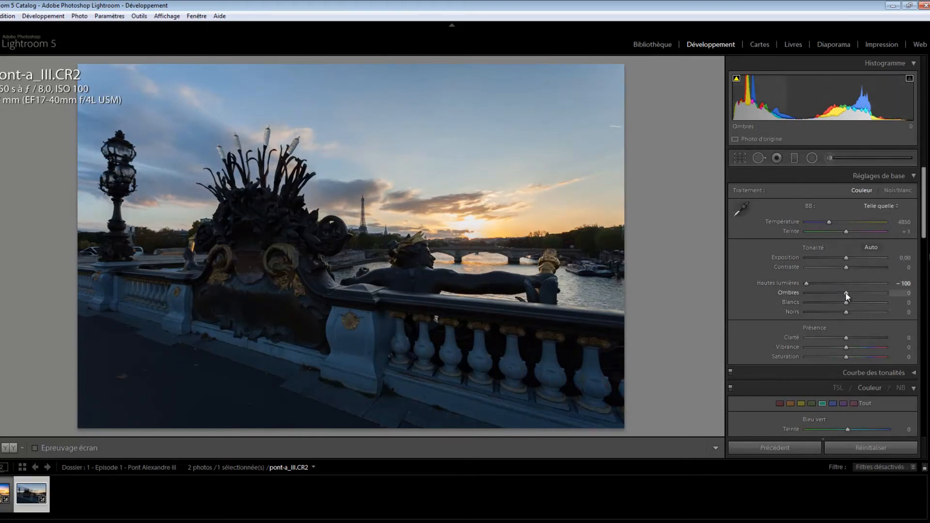
drag(845, 294, 894, 298)
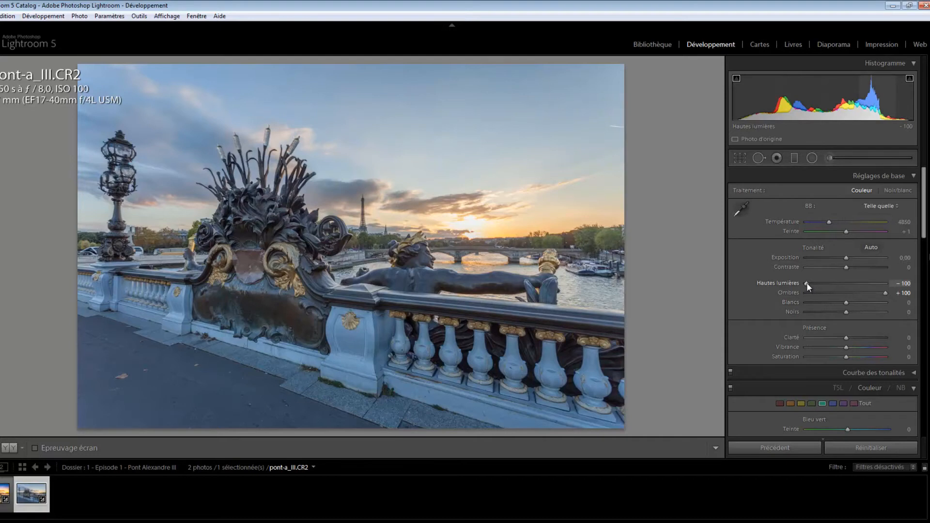
- Try Hautes lumières at +100 with a raised Exposure, and restore Exposure to 0 and Hautes lumières to −100
drag(807, 285, 891, 286)
drag(847, 256, 882, 260)
double_click(882, 258)
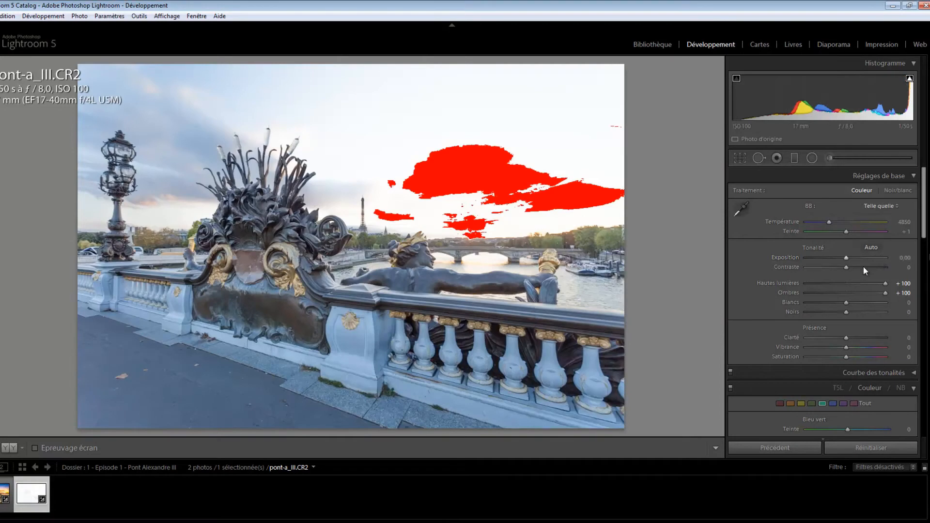
drag(886, 284, 806, 284)
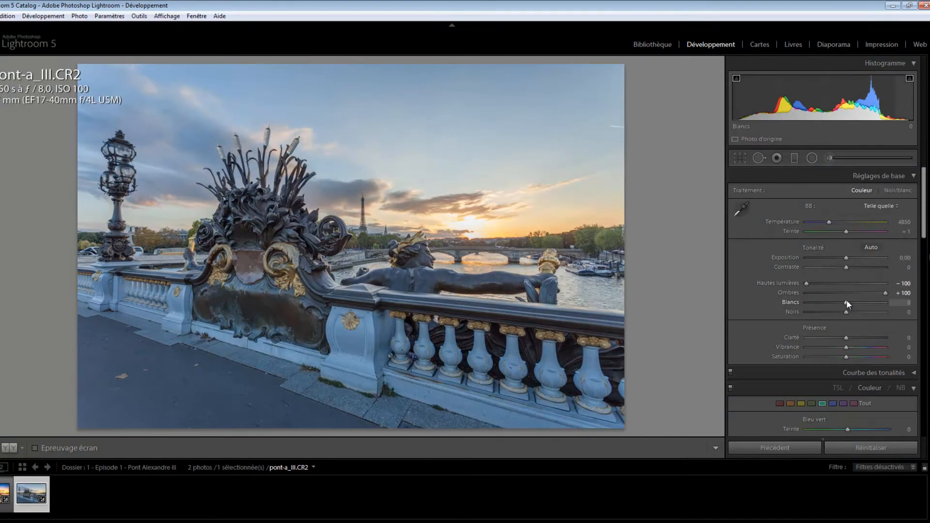
- Set Blancs to +26 and Noirs to −58 using the clipping preview, and hide the shadow clipping warning
key(alt)
mouse_move(847, 306)
mouse_down()
mouse_move(865, 304)
mouse_move(856, 302)
mouse_up()
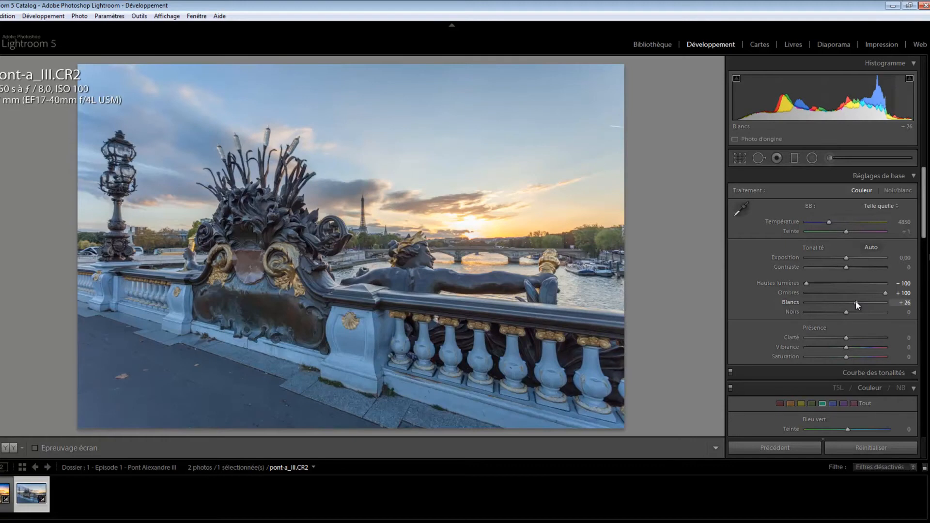
key(alt)
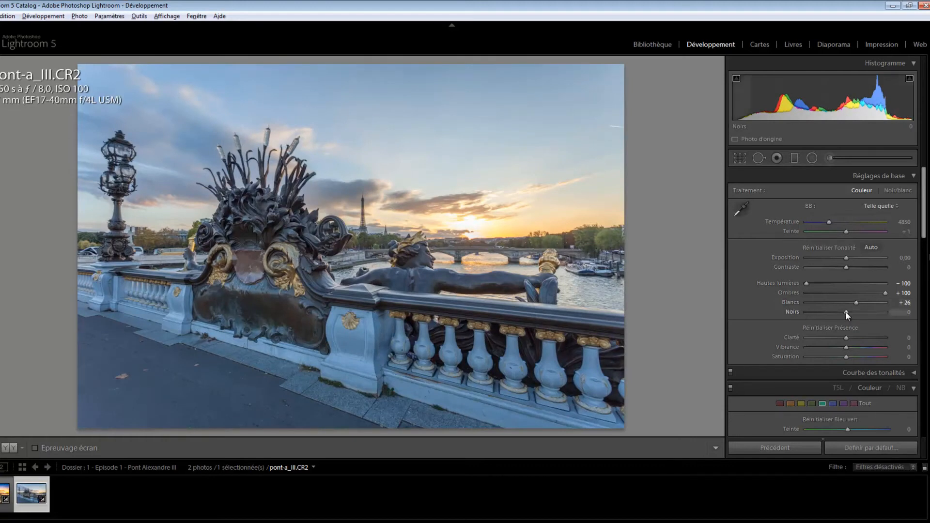
drag(845, 312, 823, 312)
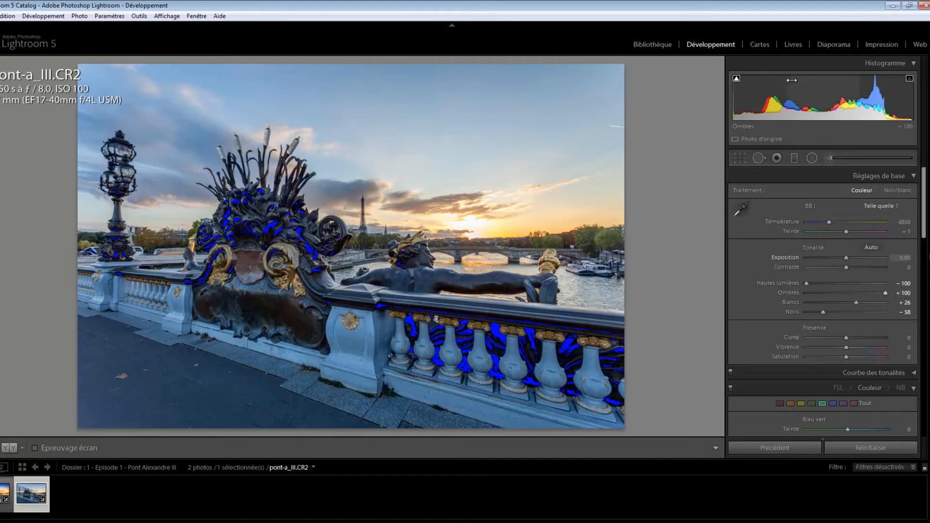
click(737, 80)
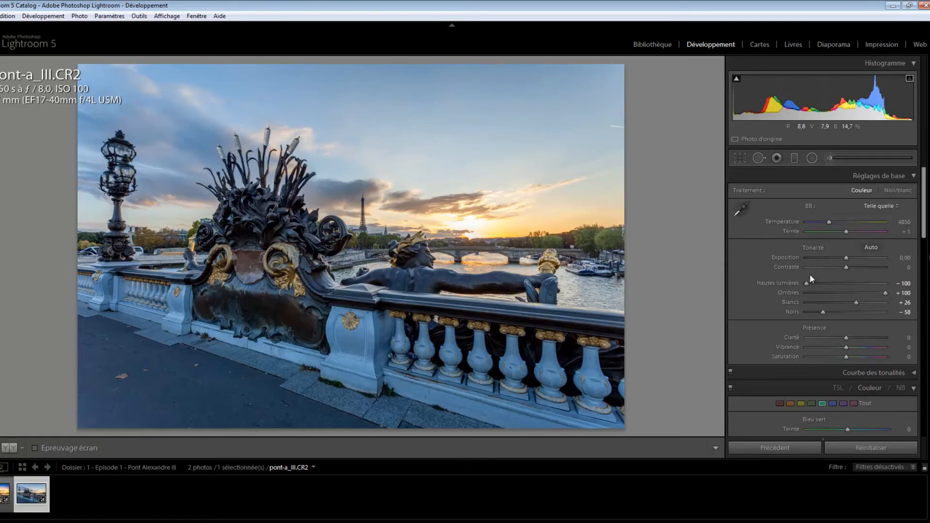
- Set Exposition to +0.35, Contraste to +34 and Clarté to +25
drag(846, 257, 859, 268)
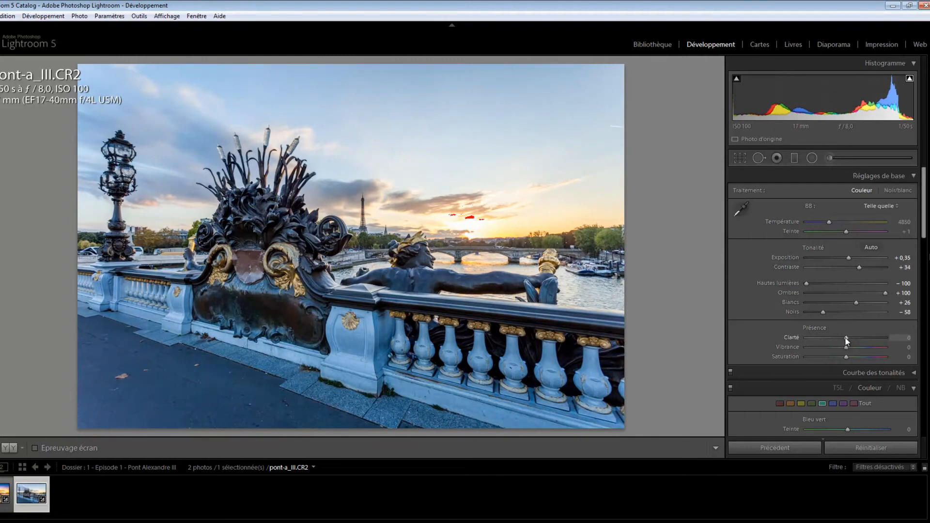
drag(847, 338, 855, 336)
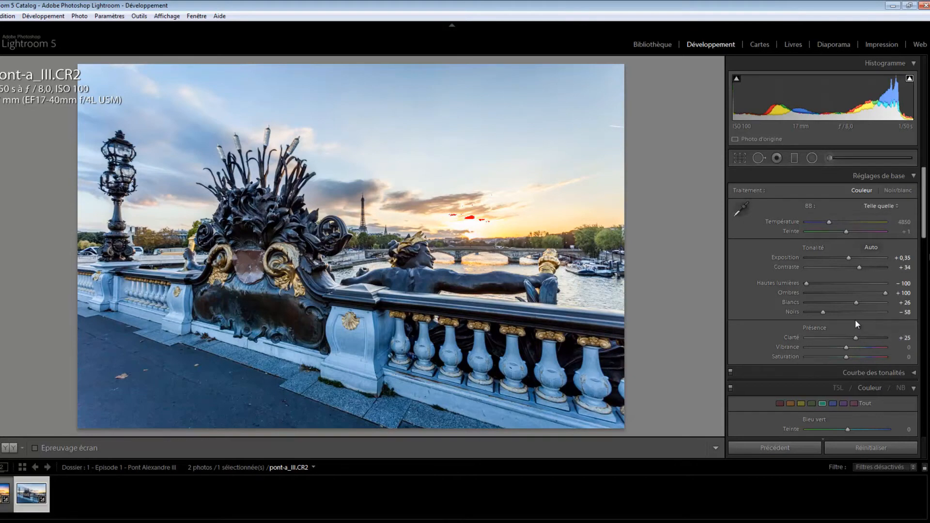
- Check the highlight clipping preview for the whites and set Blancs to +13
key(alt)
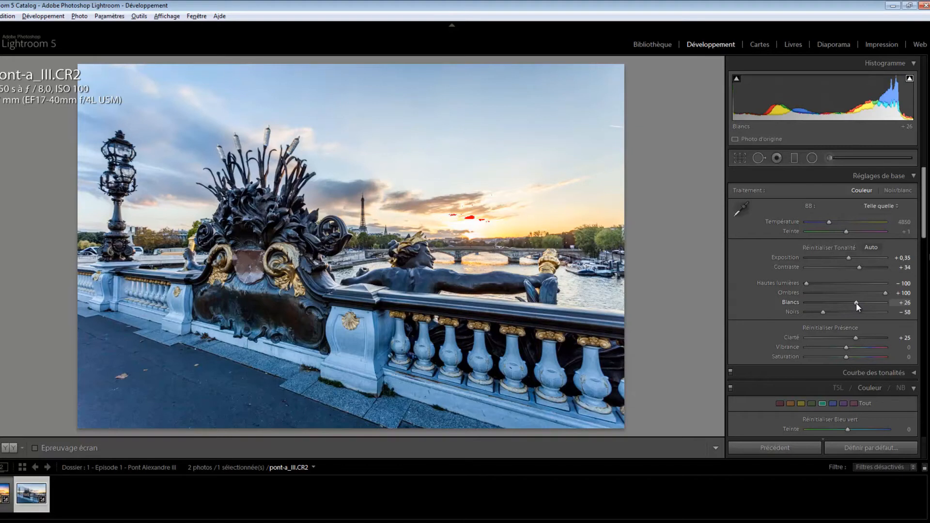
alt+click(857, 302)
drag(856, 302, 849, 303)
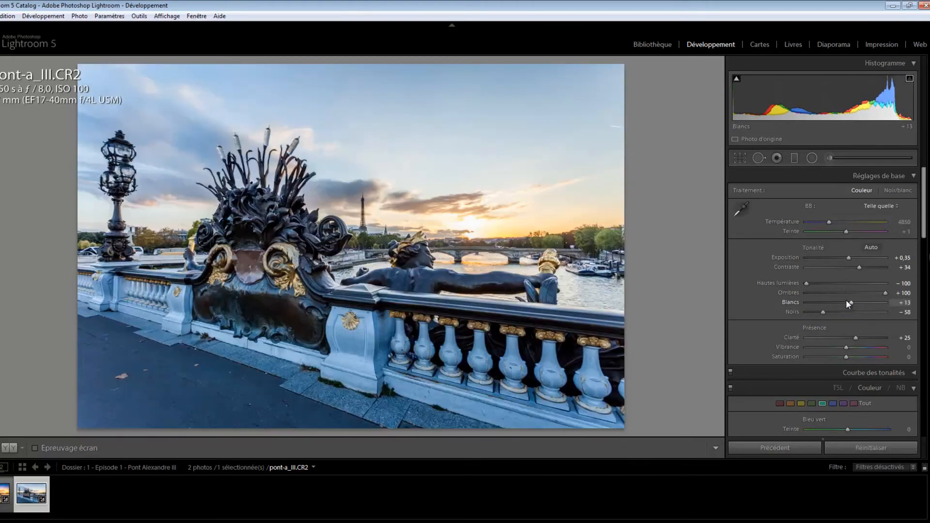
- Try a Vibrance of +4 and reset it to 0
mouse_move(846, 347)
mouse_down()
mouse_move(889, 350)
mouse_move(847, 349)
mouse_up()
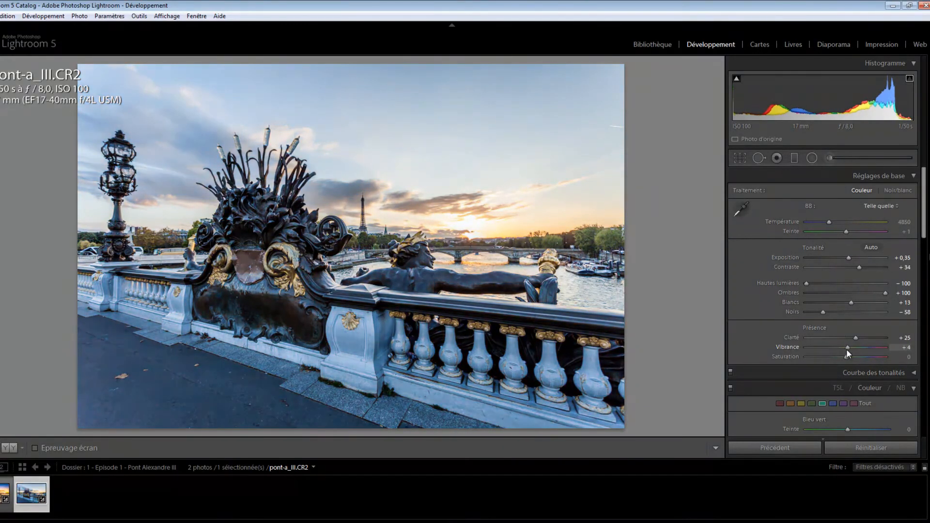
double_click(848, 347)
- Try the Tungstène, Temps nuageux and Lumière naturelle white balance presets on the photo
click(879, 208)
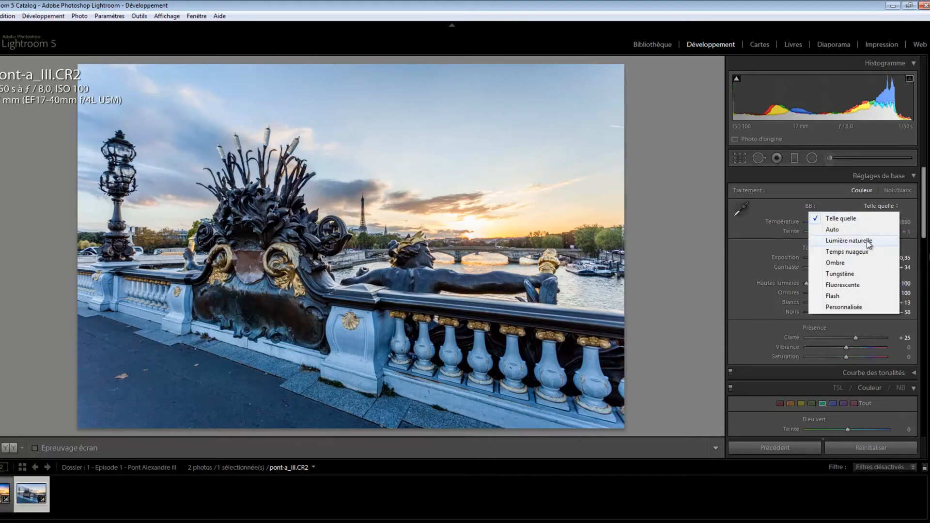
click(854, 274)
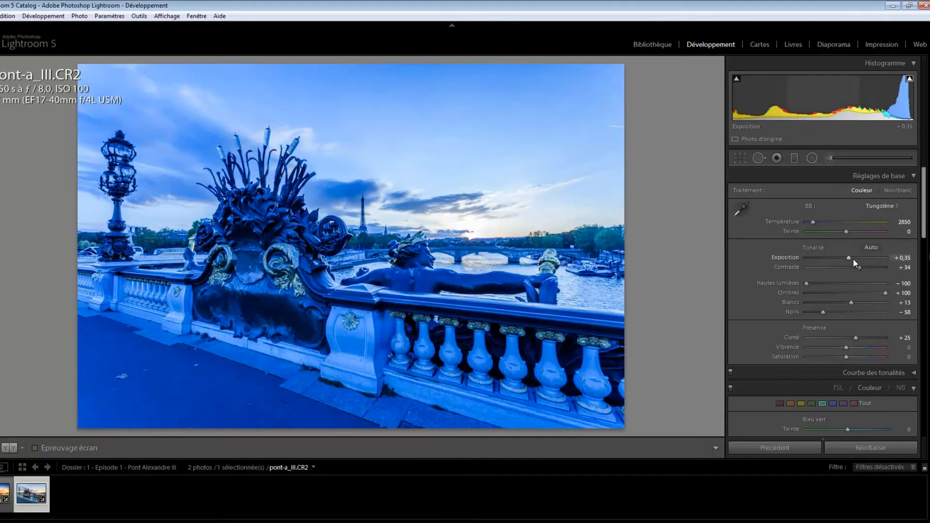
click(880, 208)
click(865, 250)
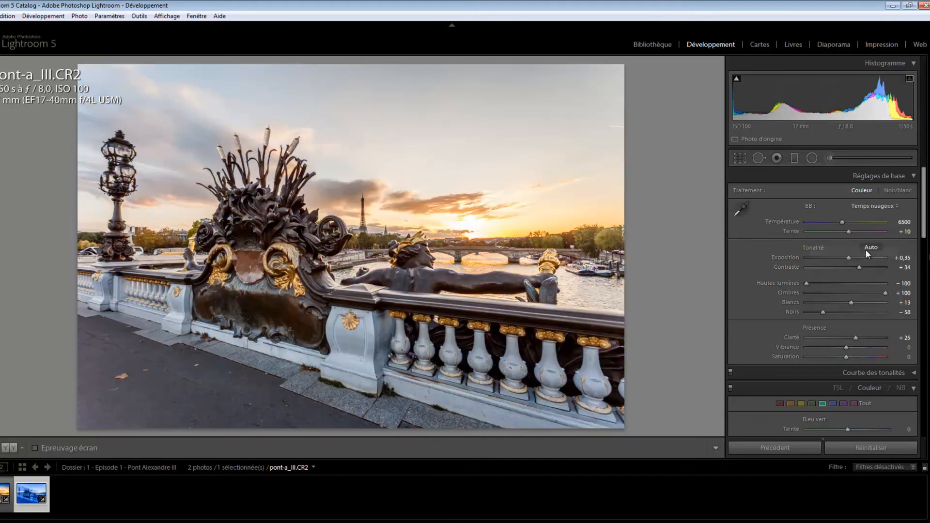
click(873, 207)
click(863, 240)
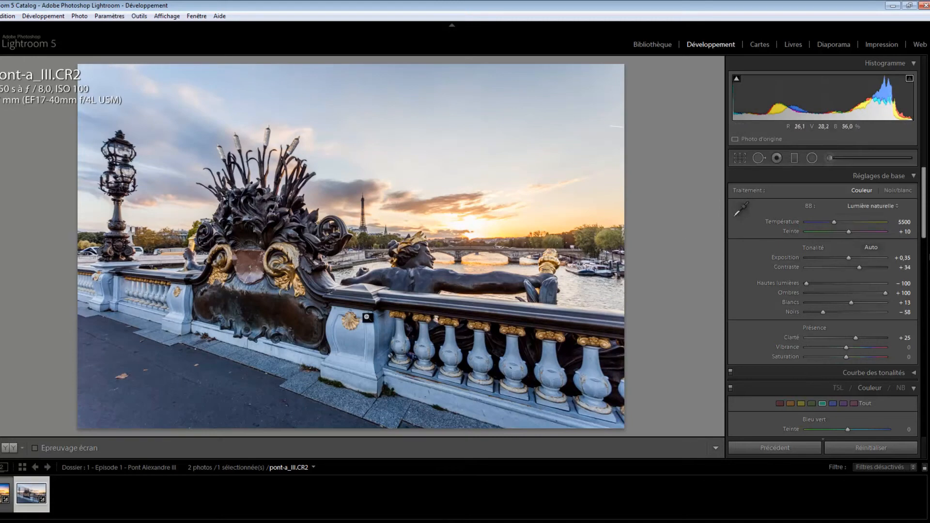
- Set a custom white balance by sampling a neutral grey area of the photo
key(w)
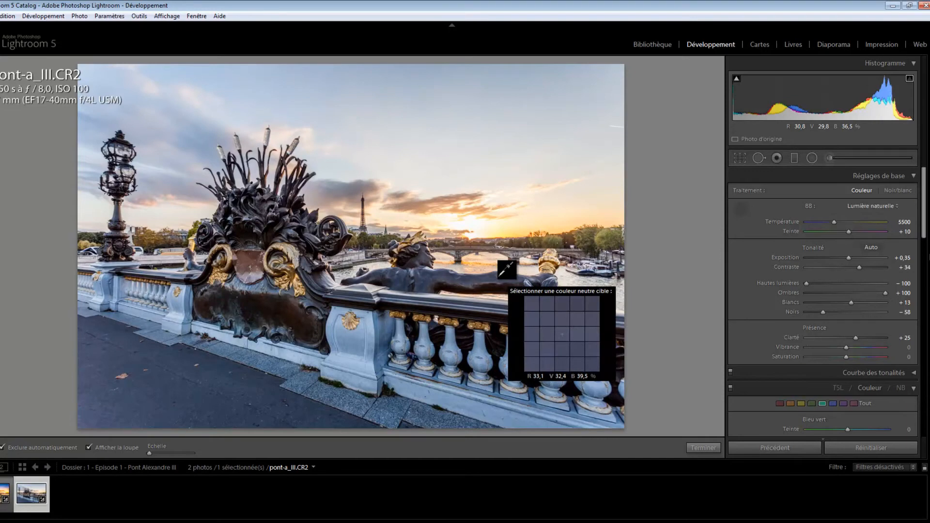
key(Escape)
click(606, 273)
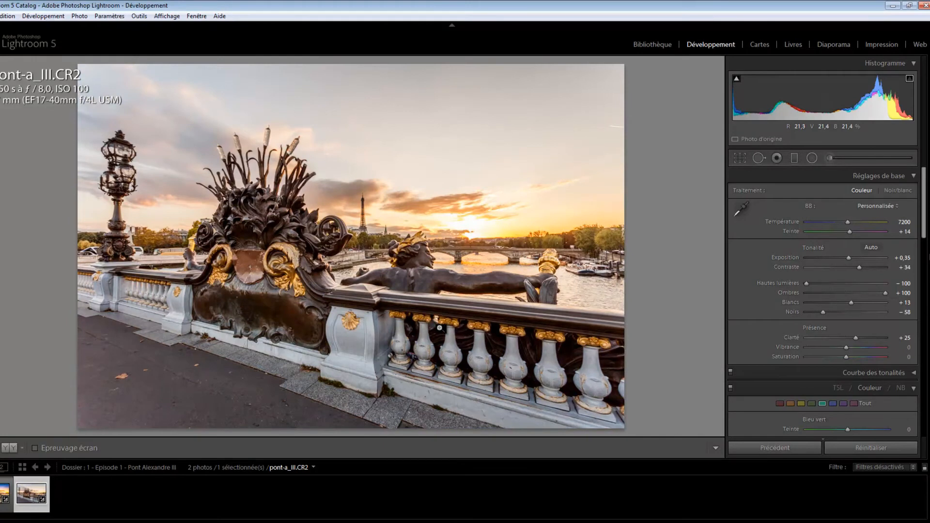
- Reset the white balance Température to its original 4850 value
key(alt)
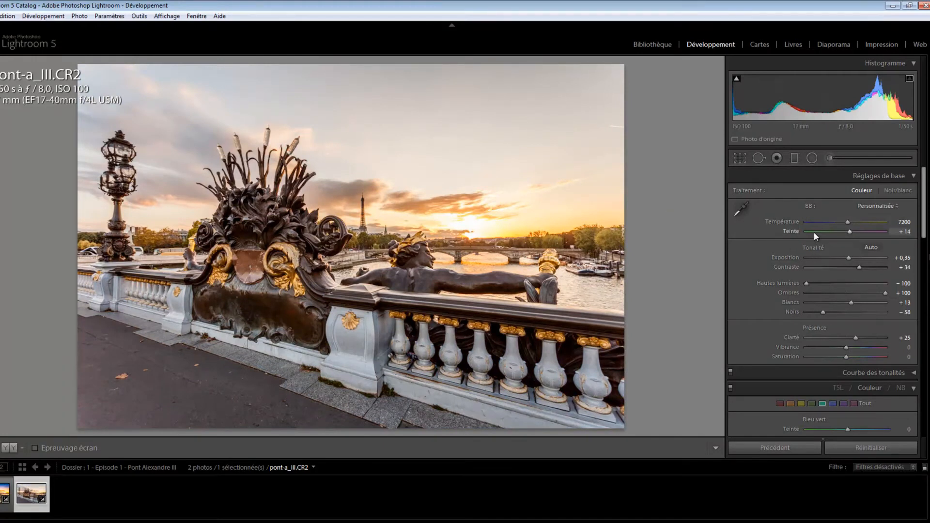
double_click(848, 221)
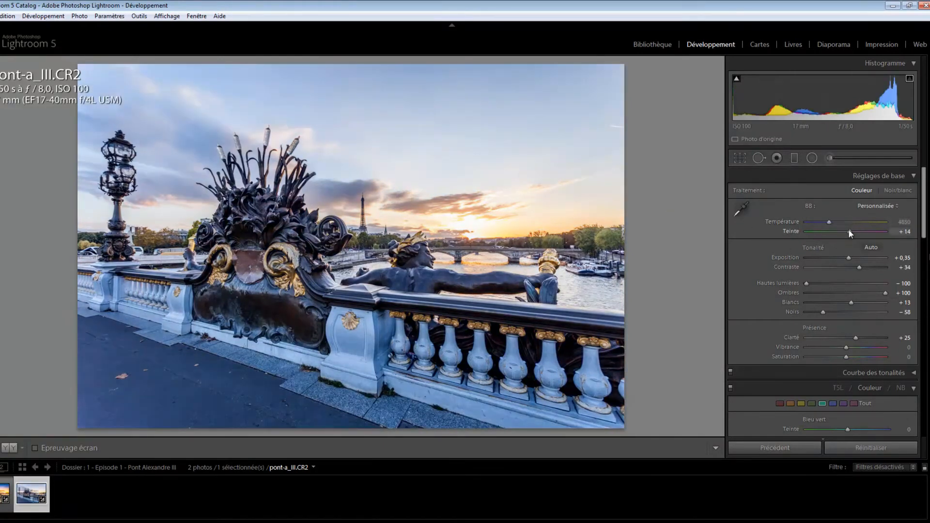
- Reset the white balance Teinte and set Température to 10600, comparing the photo with its before version
double_click(848, 231)
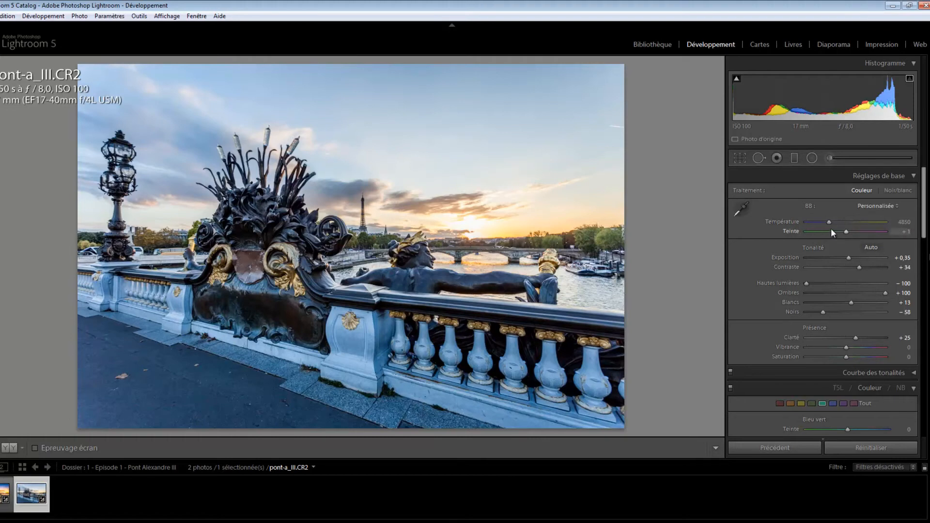
drag(829, 222, 862, 223)
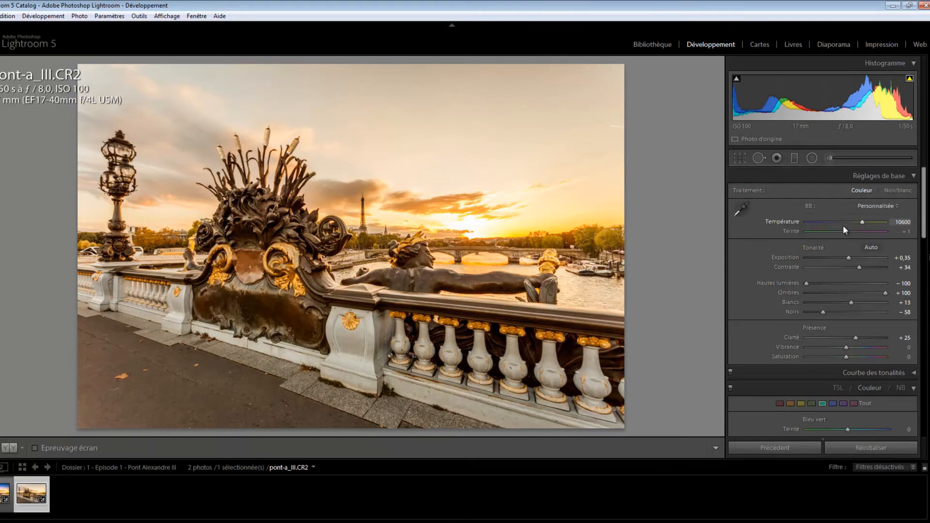
key(shift)
key(backslash)
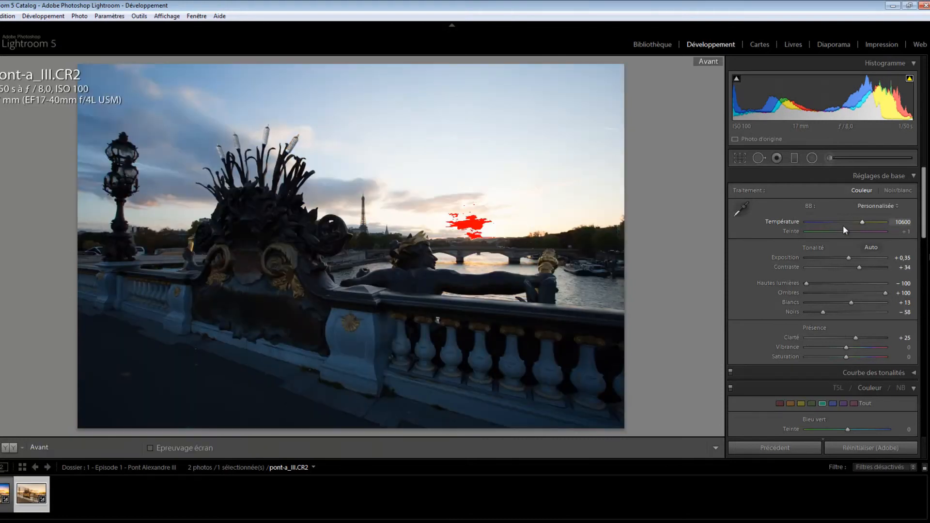
key(backslash)
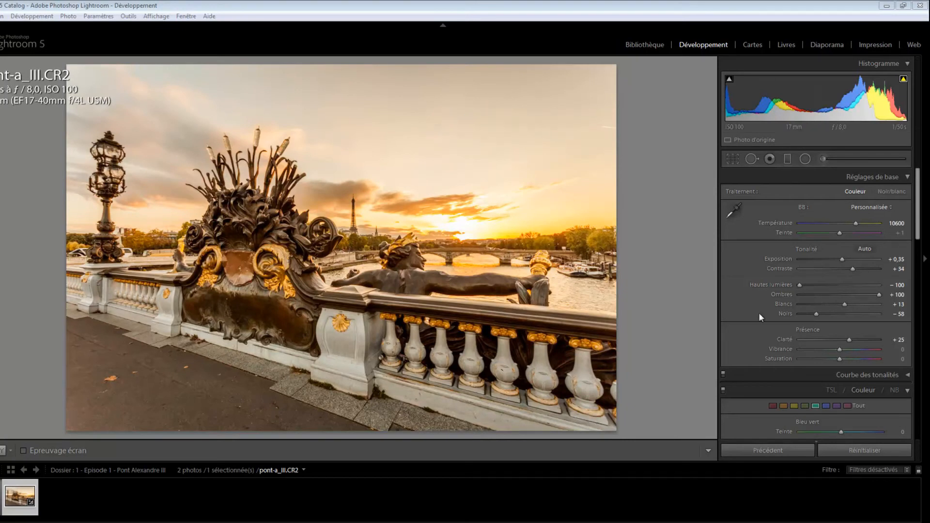
- Add a graduated filter with reset effects from the photo's top edge down to the balustrade, and set its Température to -100
click(787, 158)
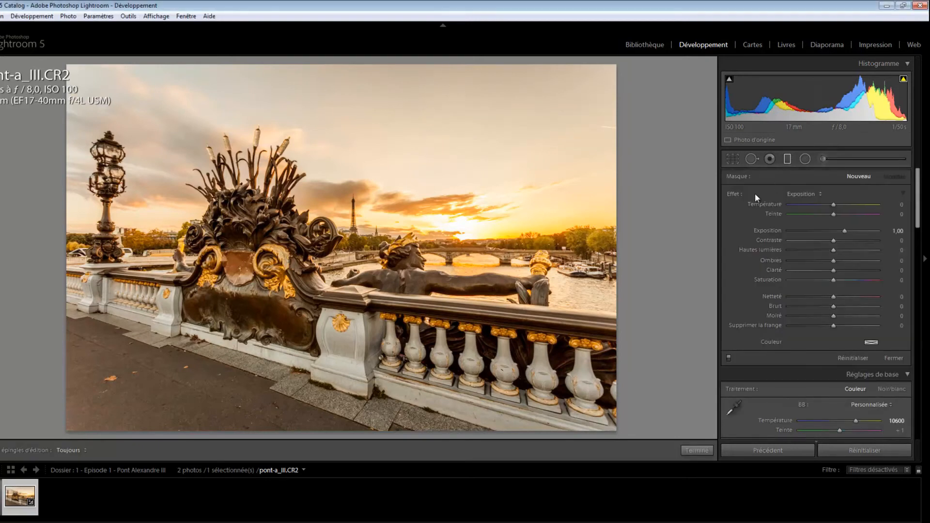
key(alt)
alt+click(751, 196)
key(shift)
drag(339, 62, 333, 262)
drag(334, 290, 335, 327)
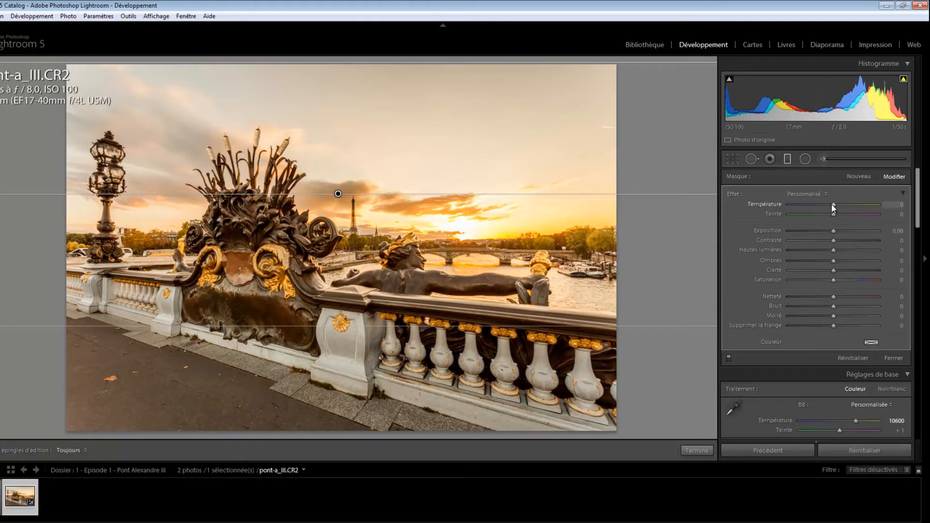
drag(832, 203, 769, 212)
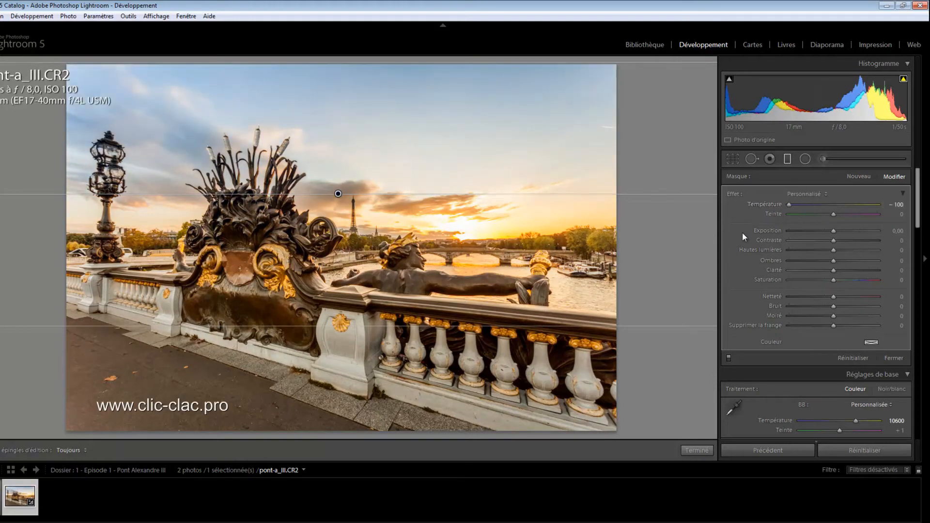
- Duplicate the graduated filter and shorten the copy so its gradient ends just above the horizon
right_click(338, 195)
click(368, 203)
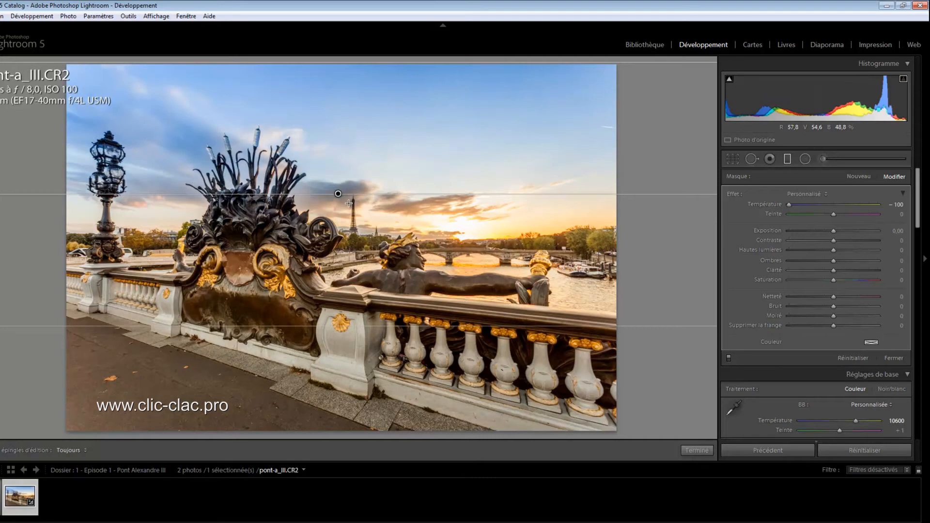
drag(353, 325, 346, 224)
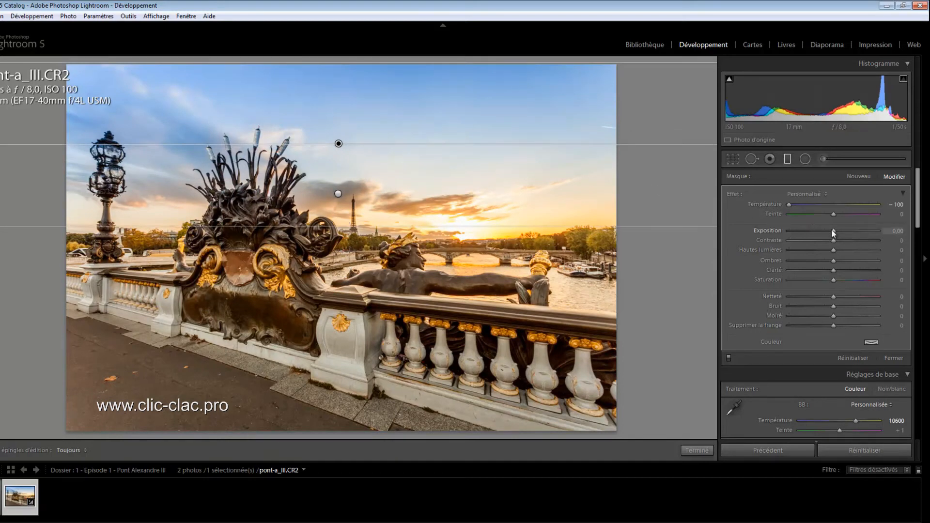
- Try an Exposition of 2,41 on the duplicated graduated filter and reset it
drag(831, 229, 859, 220)
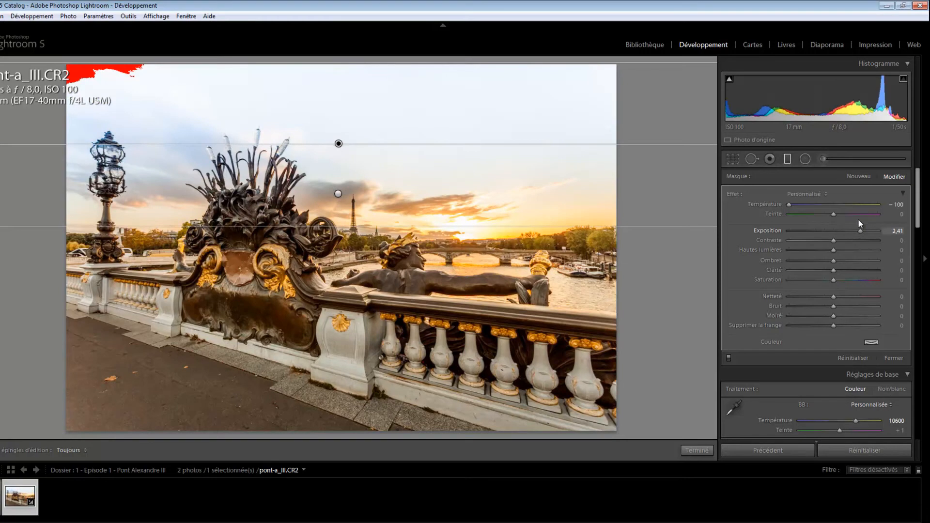
double_click(856, 221)
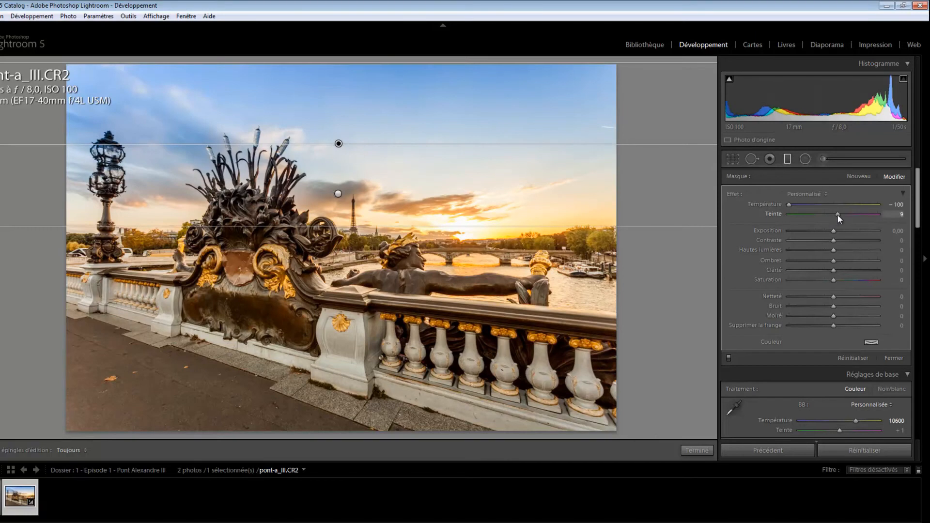
- Set the duplicated graduated filter's Teinte to 70 and Exposition to -0,30, and finish the filter editing
drag(846, 215, 854, 214)
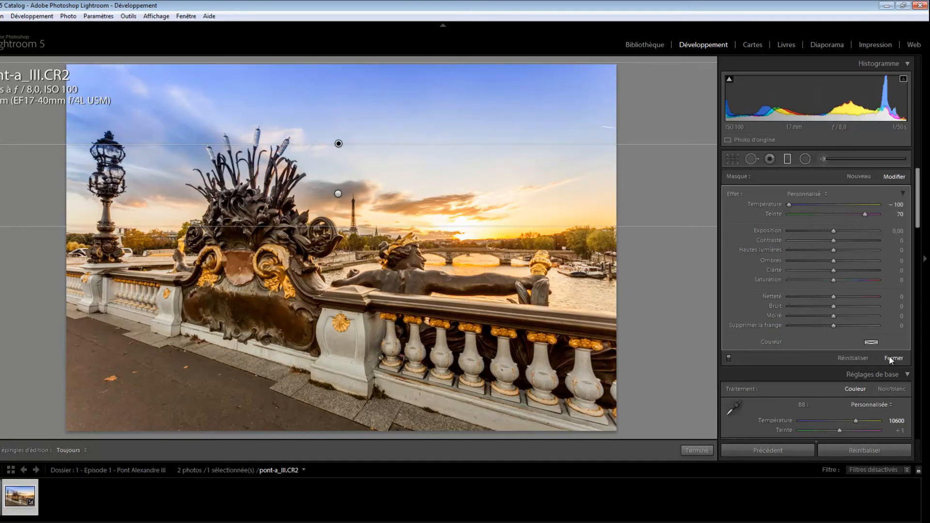
click(897, 230)
key(Down)
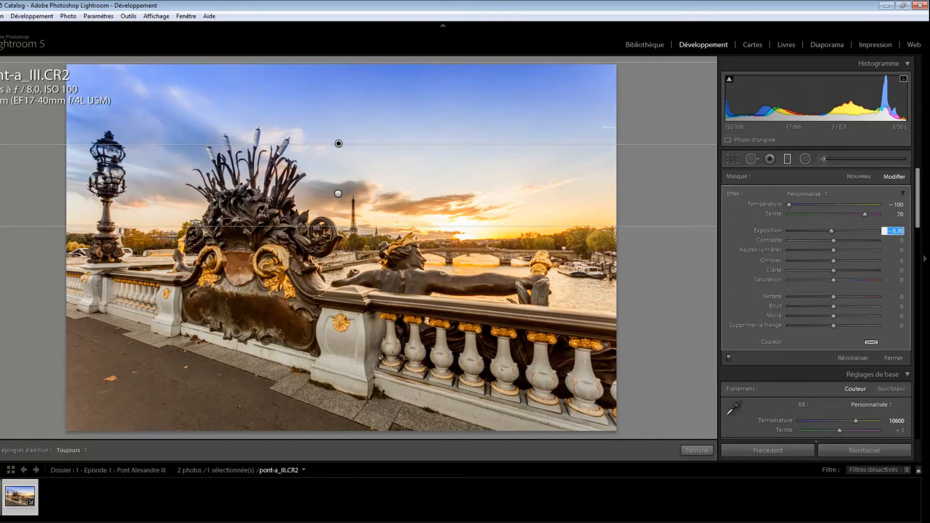
click(890, 357)
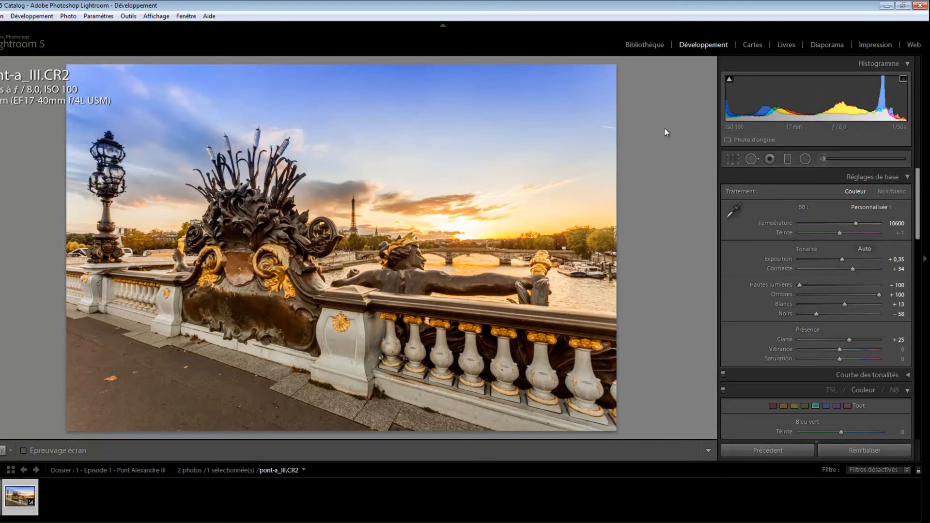
- Remove three dust spots in the upper sky with a size 77 Corriger brush, moving the last spot's source to a cleaner area
click(751, 159)
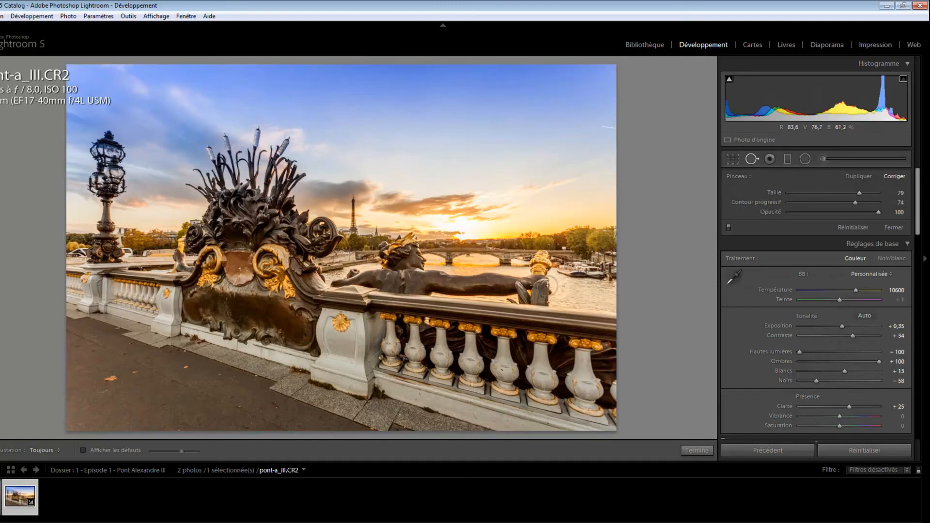
scroll(304, 130, down, 1)
click(289, 95)
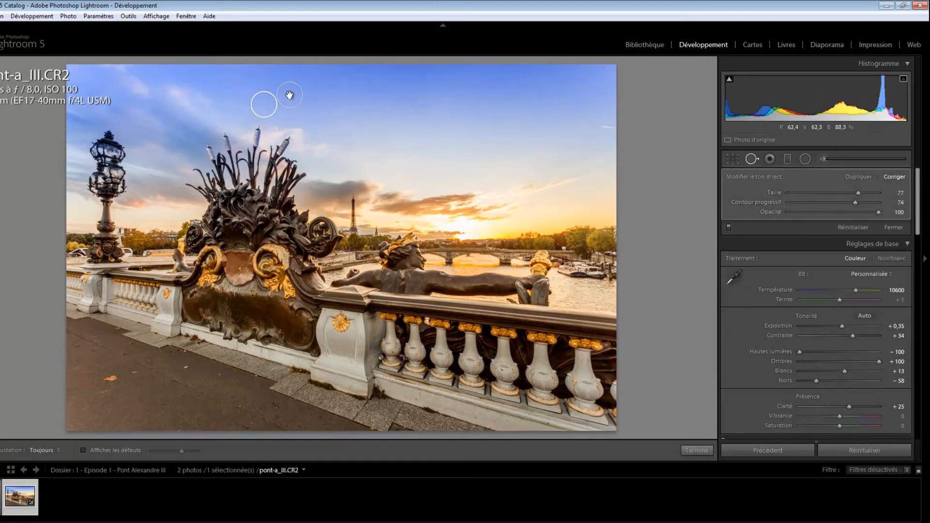
click(417, 114)
click(462, 74)
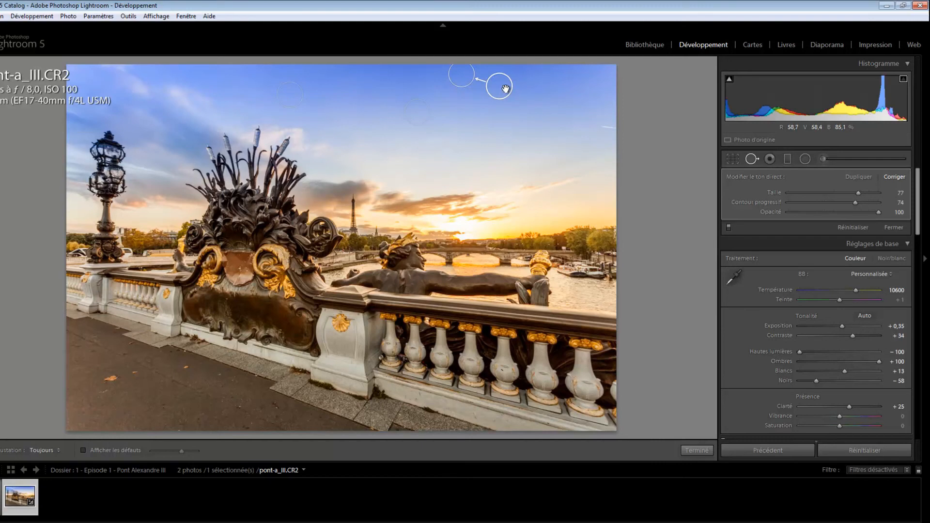
mouse_move(506, 89)
mouse_down()
mouse_move(499, 111)
mouse_move(511, 129)
mouse_move(608, 131)
mouse_move(517, 100)
mouse_up()
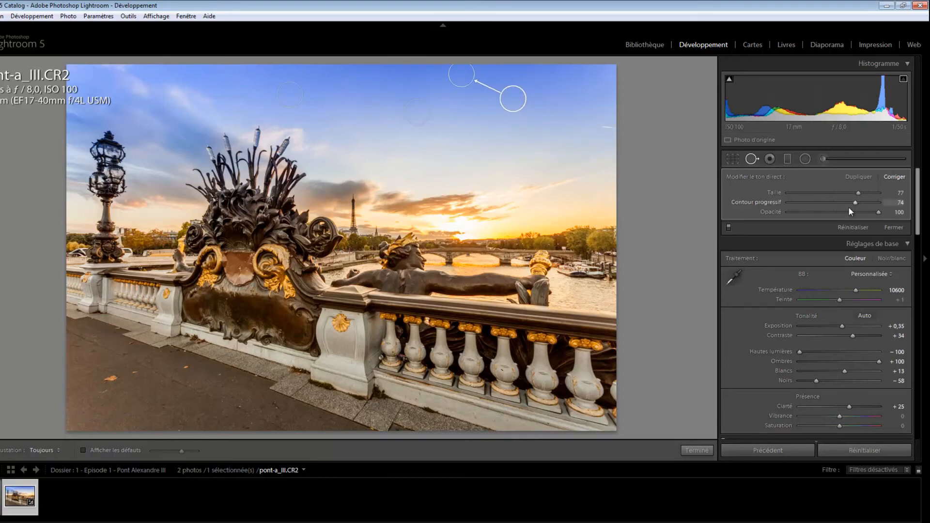
click(893, 226)
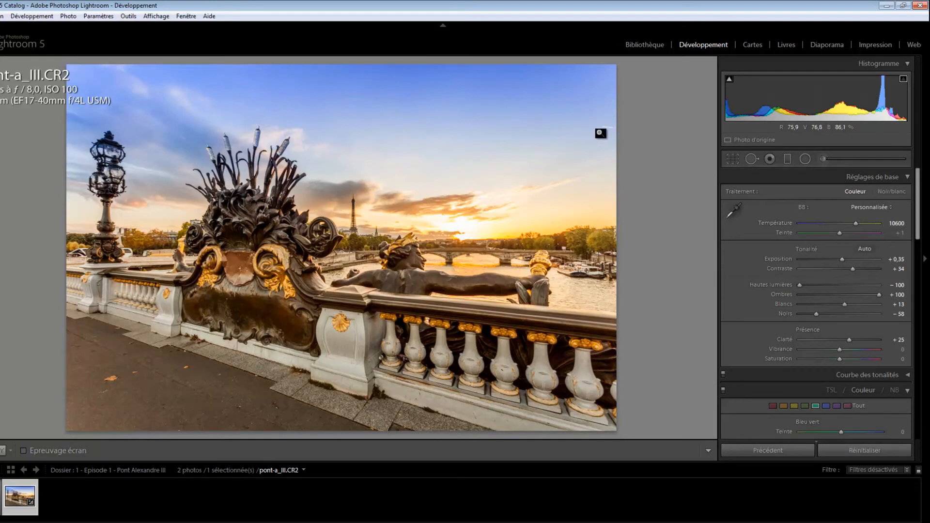
- Retouch the small white trail near the right edge of the photo's sky with the spot removal brush
click(751, 159)
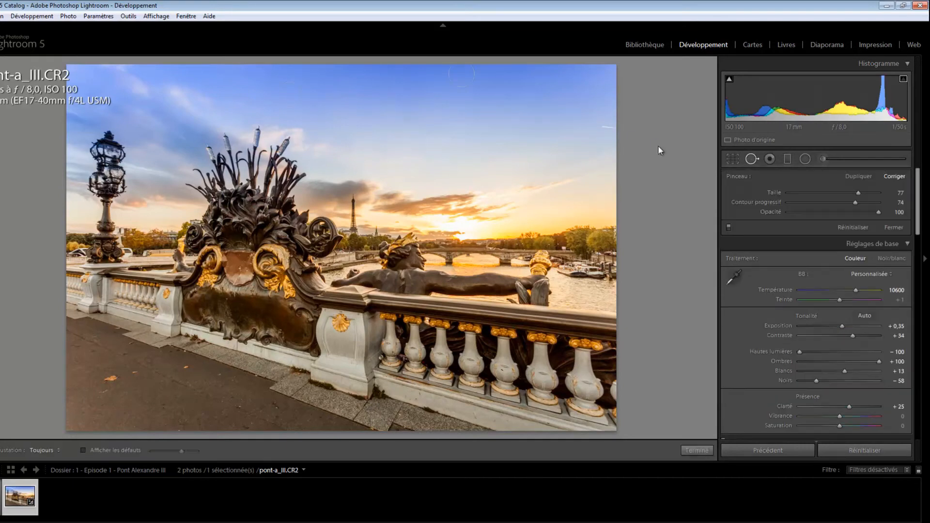
click(601, 125)
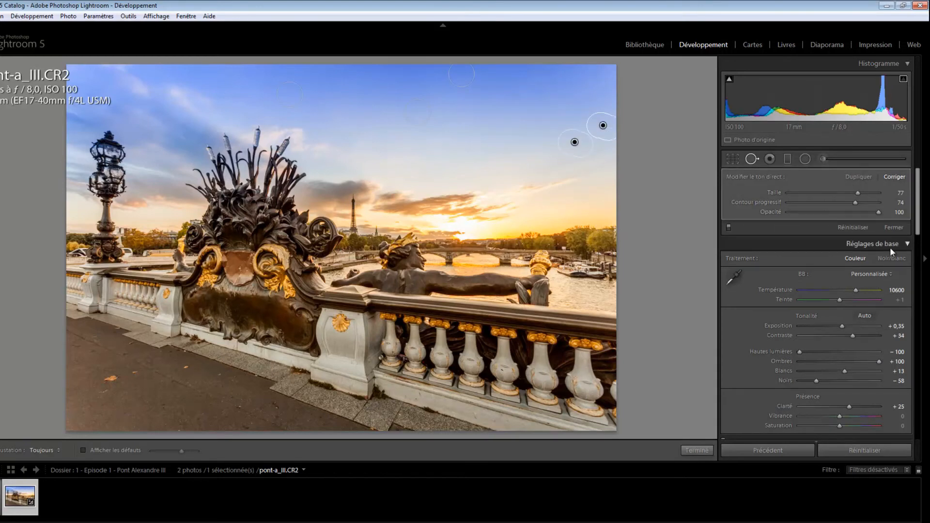
click(891, 227)
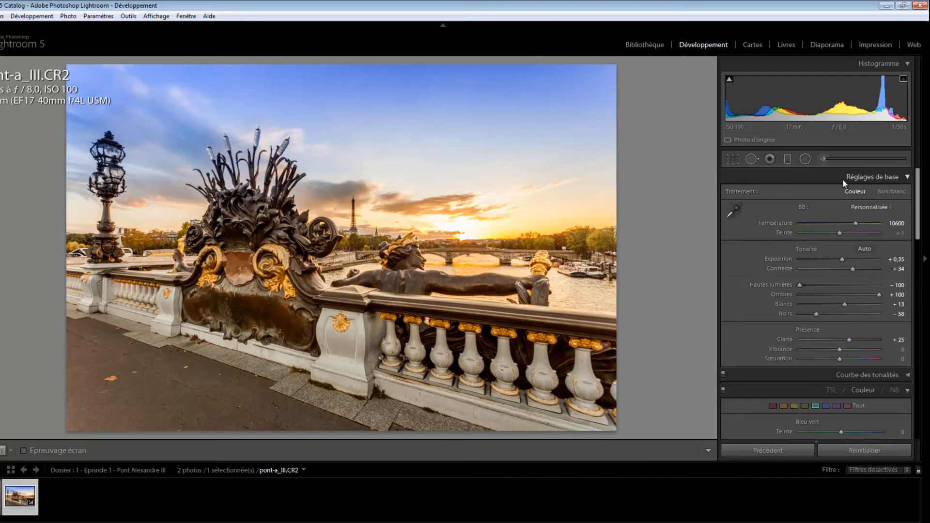
- Prepare a new adjustment brush with reset effects, Température 100, Débit 69 and Densité 70
click(824, 159)
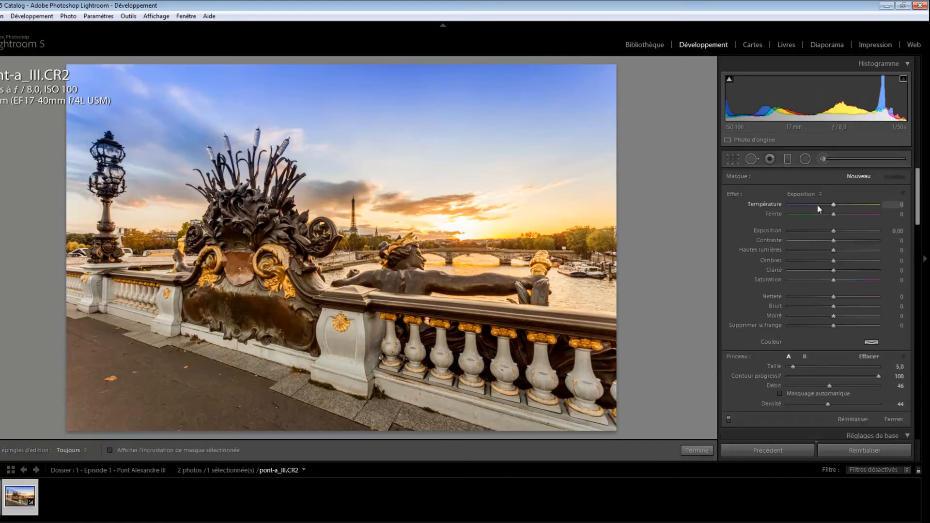
key(alt)
click(813, 198)
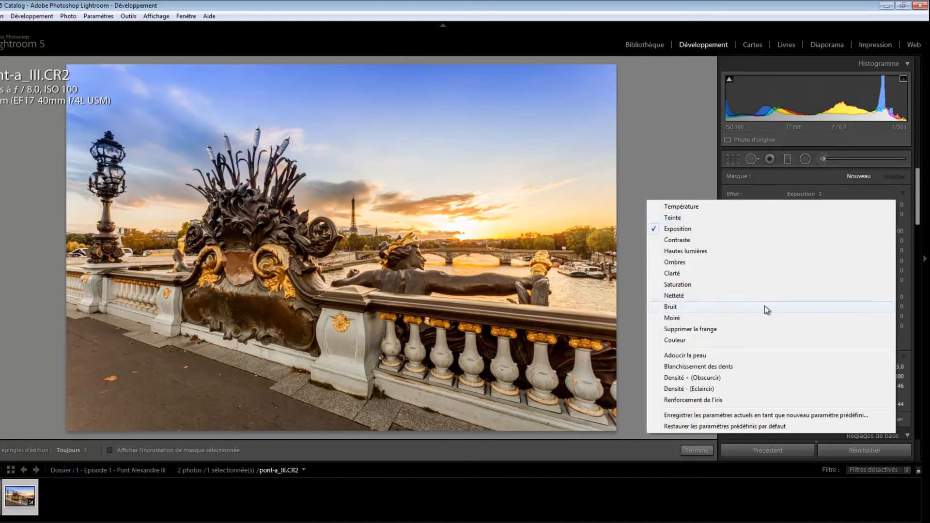
click(725, 229)
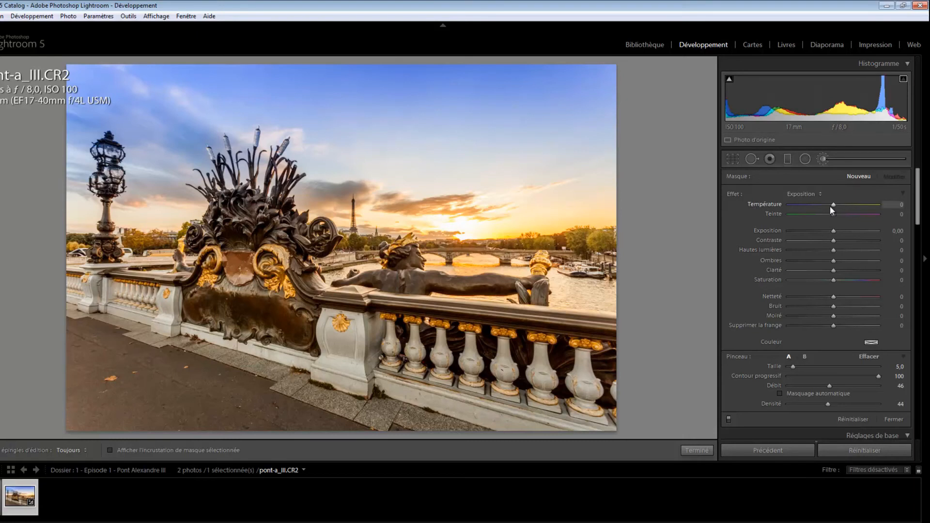
drag(833, 204, 859, 204)
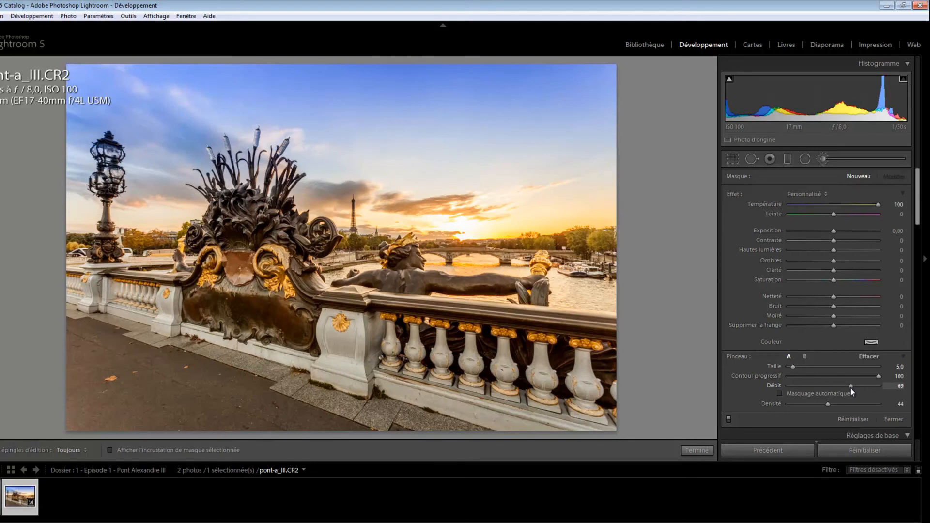
drag(851, 403, 852, 403)
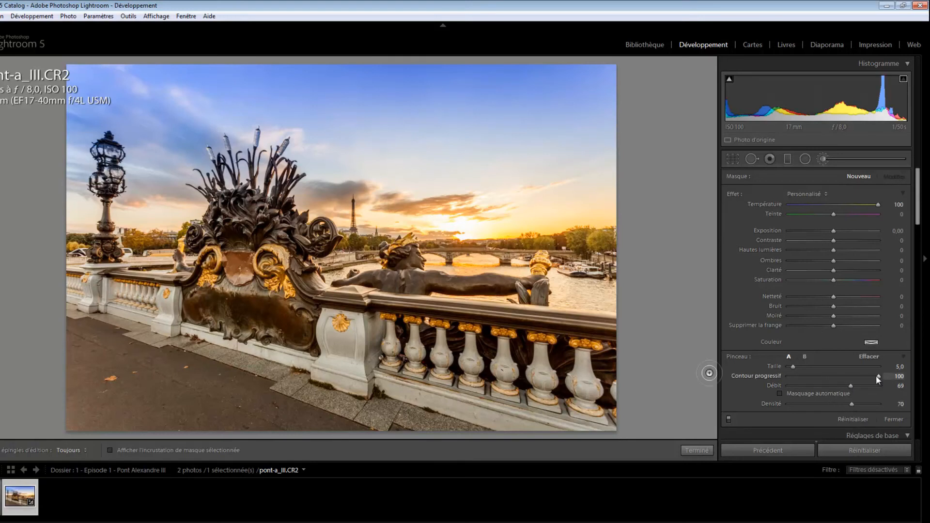
- Enlarge the adjustment brush to 13,0 and paint the warm tone over the lower sky, toggling the edit pins to check
scroll(415, 164, up, 5)
scroll(416, 164, up, 2)
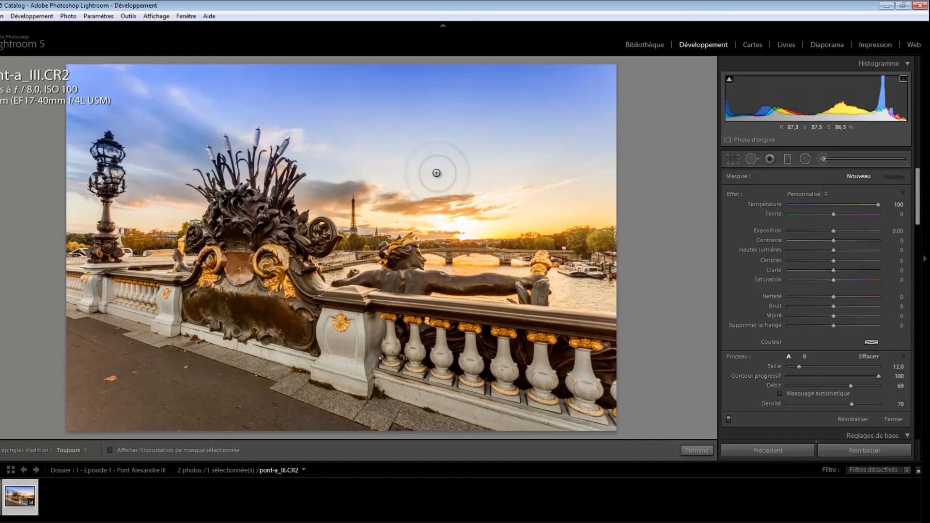
scroll(438, 177, up, 1)
key(h)
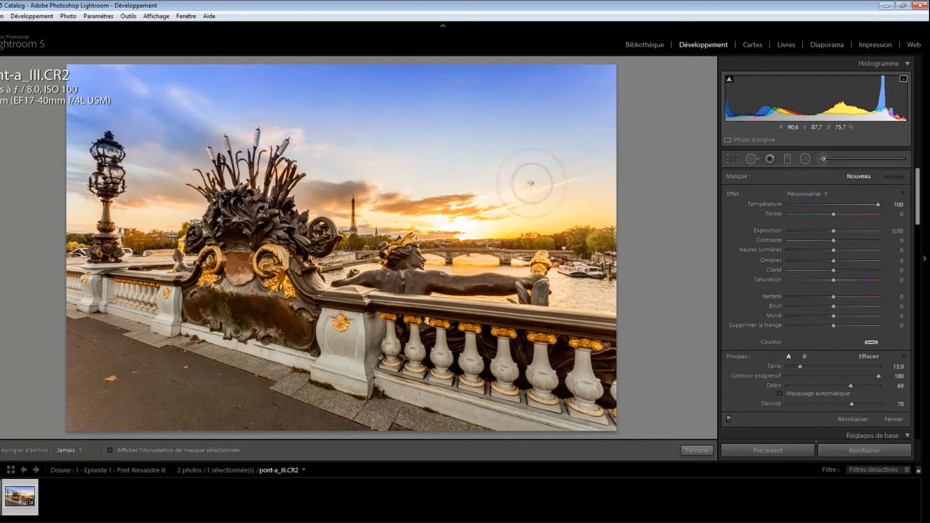
mouse_move(98, 208)
mouse_down()
mouse_move(90, 208)
mouse_move(138, 213)
mouse_move(233, 174)
mouse_move(358, 180)
mouse_up()
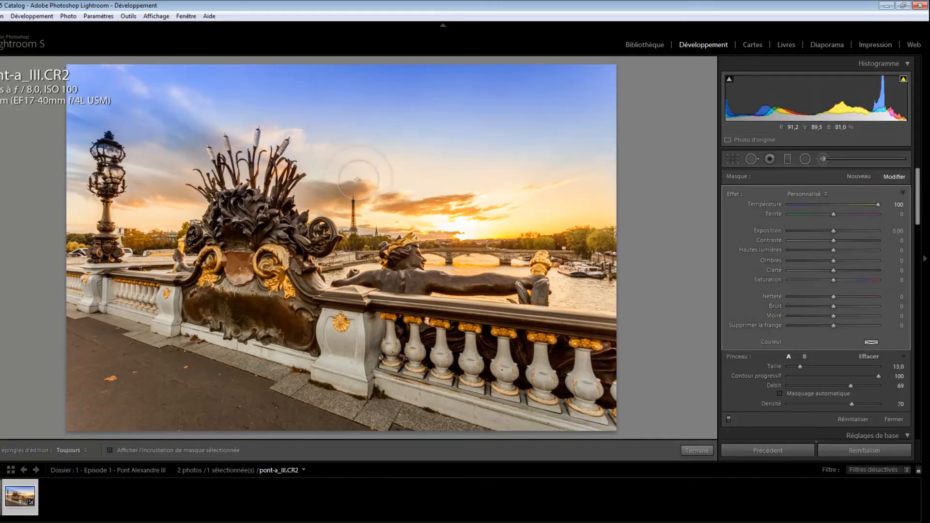
key(h)
key(h)
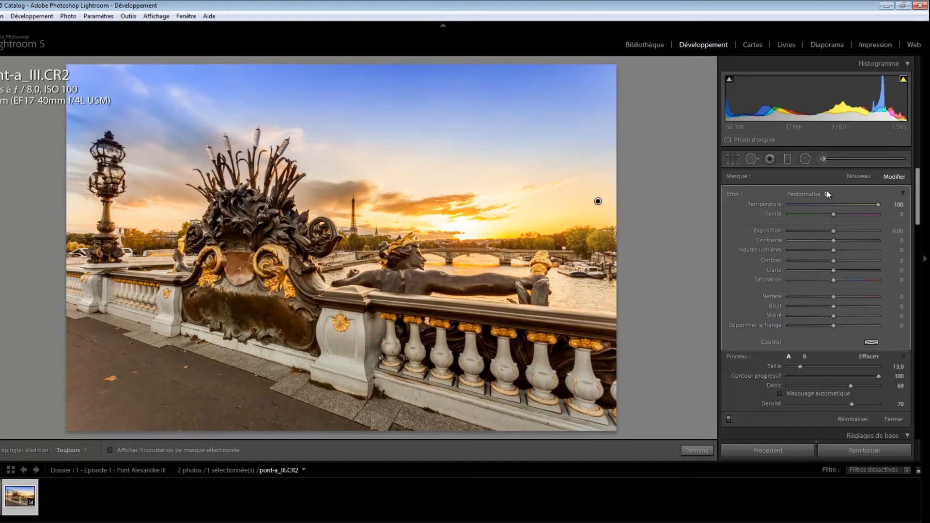
- Start a new brush adjustment with Température reset and Teinte at 100, and paint it over the sky with edit pins hidden
click(858, 178)
double_click(879, 204)
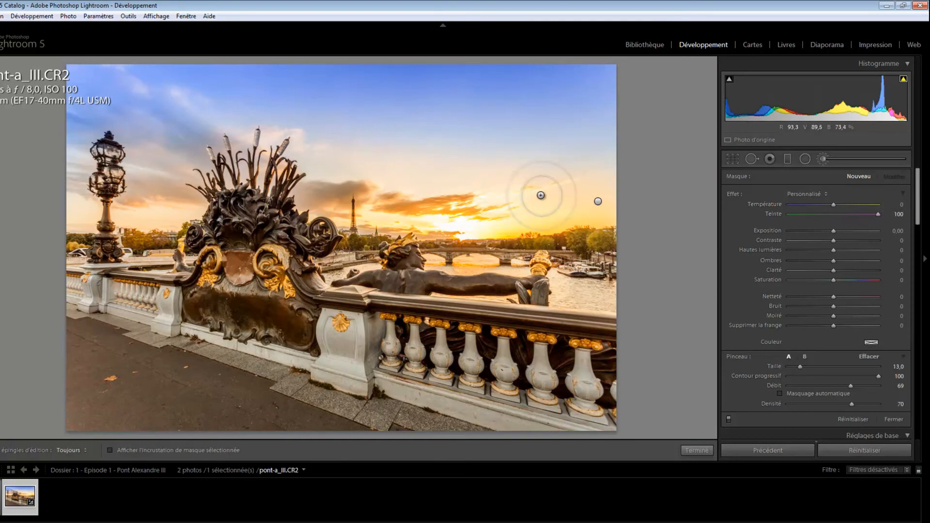
key(h)
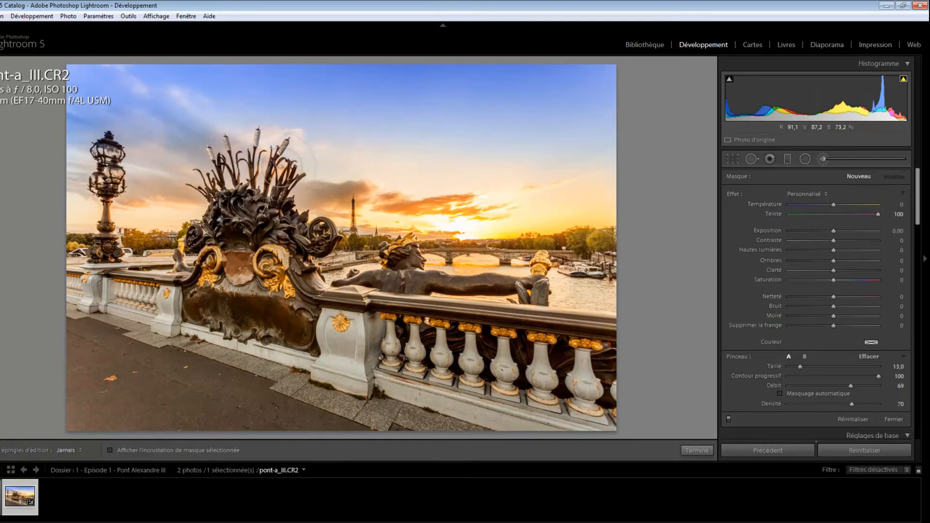
key(h)
key(h)
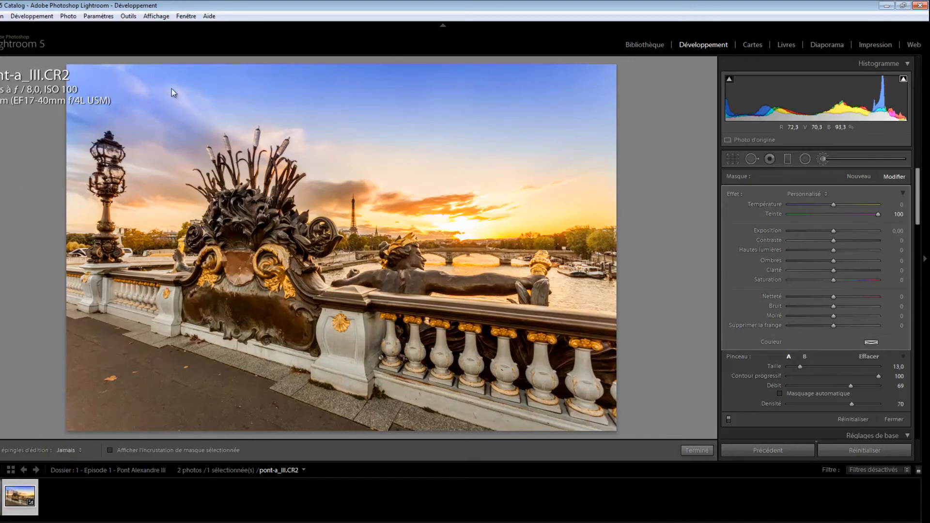
- Raise the brush's Débit to 81 for the tint adjustment and keep the edit pins hidden
key(h)
click(863, 388)
key(h)
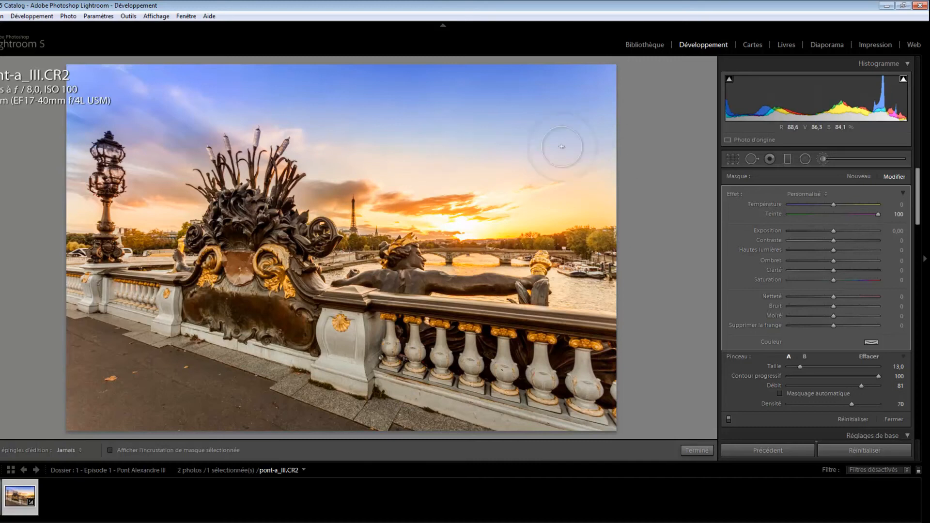
- Raise the tint brush's Densité to 79, toggle the edit pins to check the sky, and close the brush adjustment
key(h)
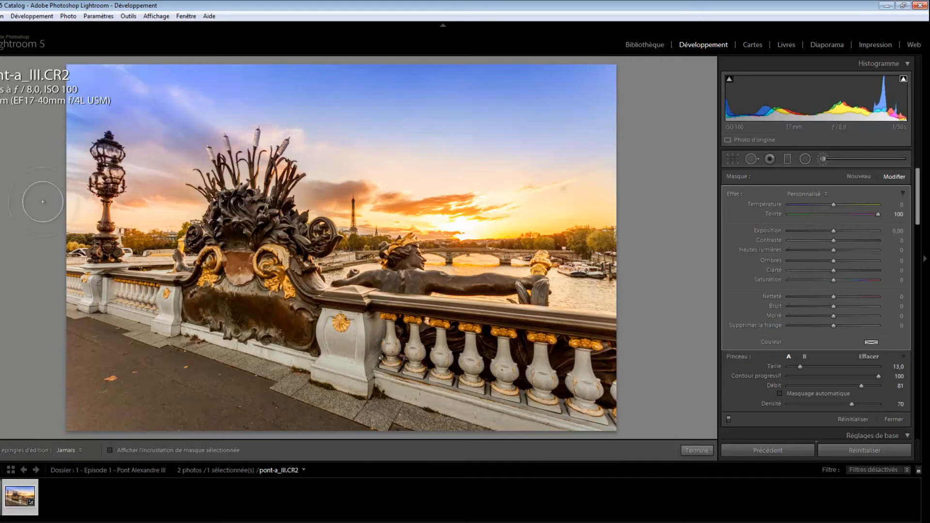
key(h)
key(h)
drag(853, 406, 860, 404)
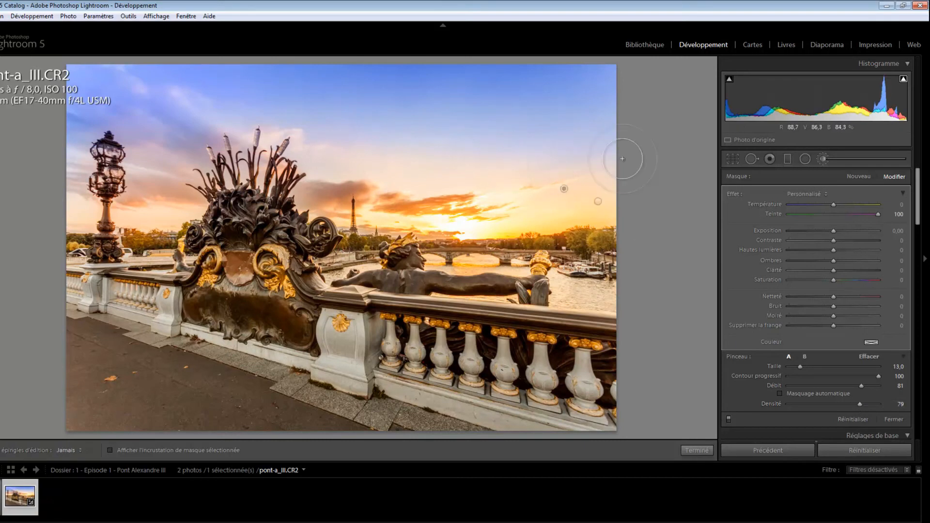
key(h)
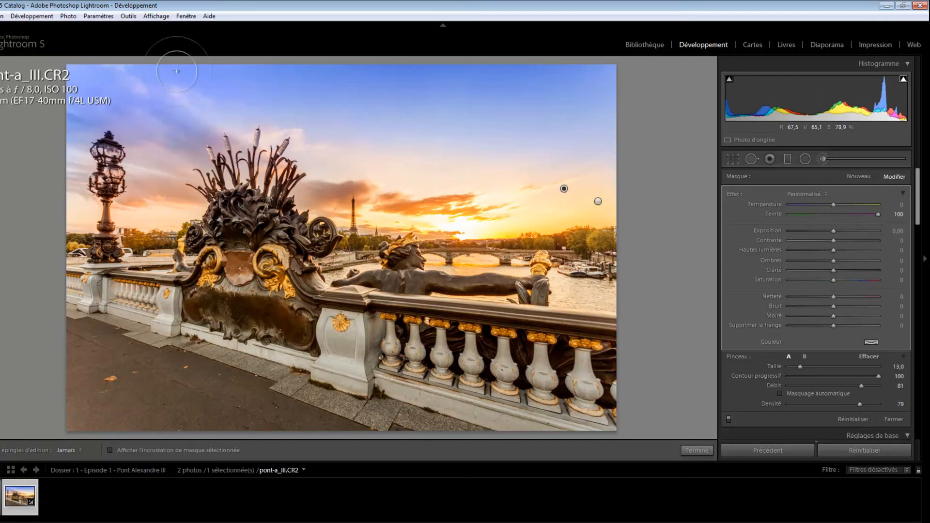
key(h)
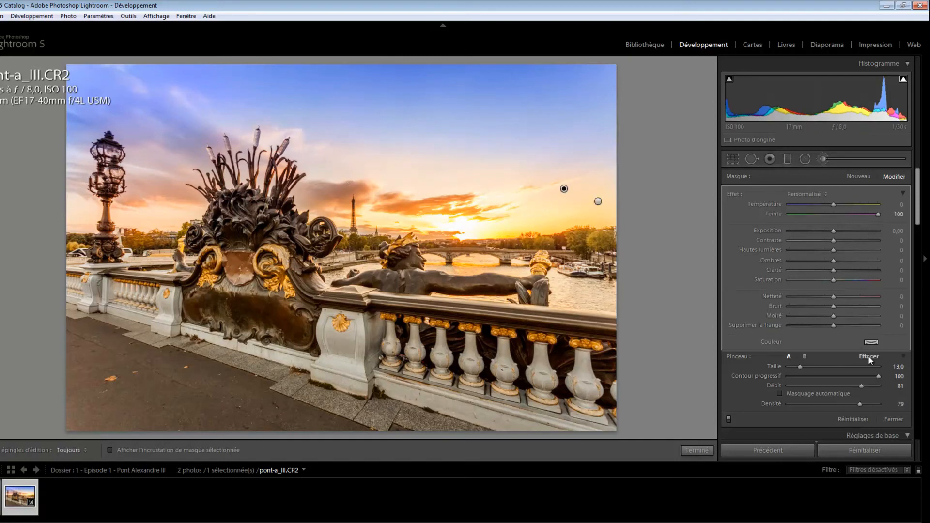
click(895, 420)
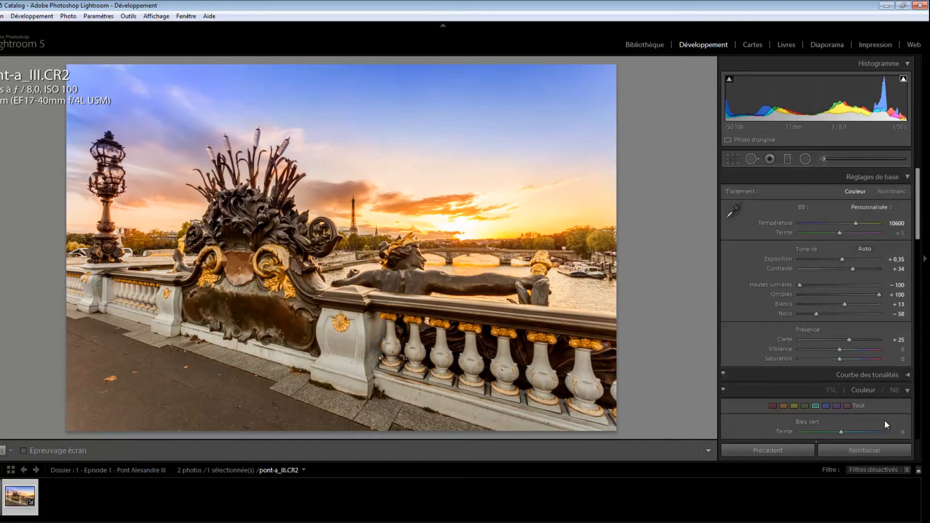
- Set the Teinte of the lower graduated filter in the sky to 65 and close the filter settings
click(787, 160)
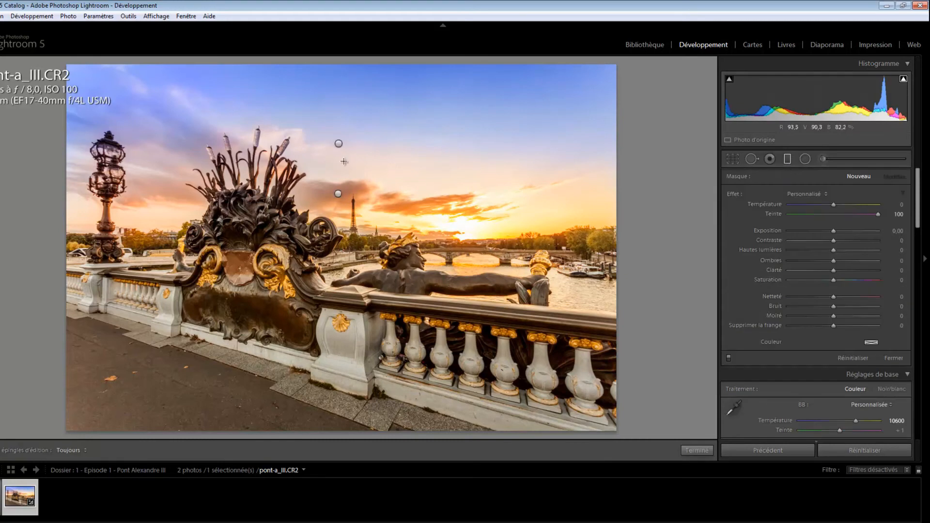
click(338, 144)
click(338, 194)
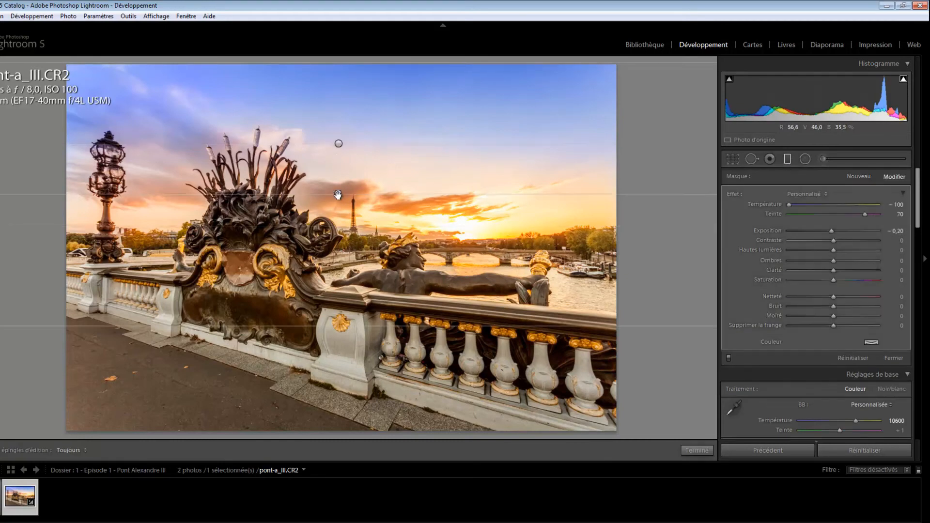
click(339, 143)
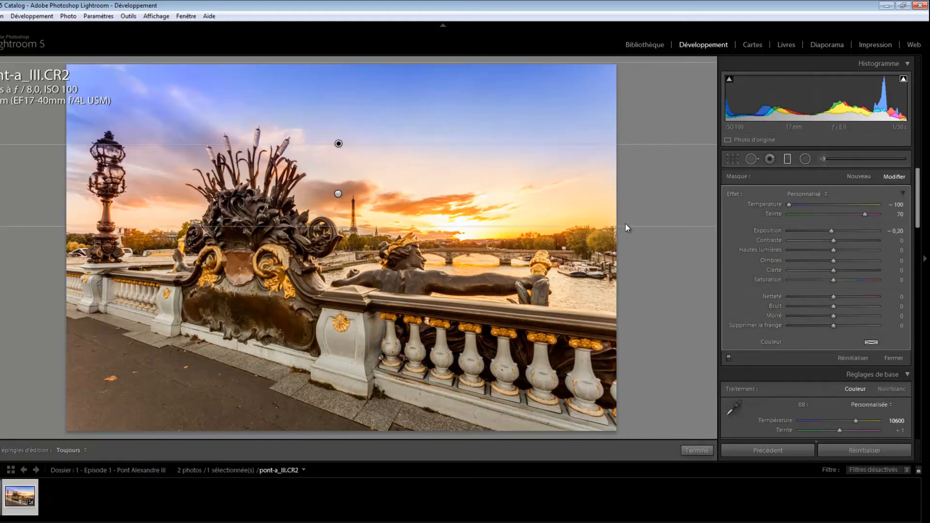
click(339, 194)
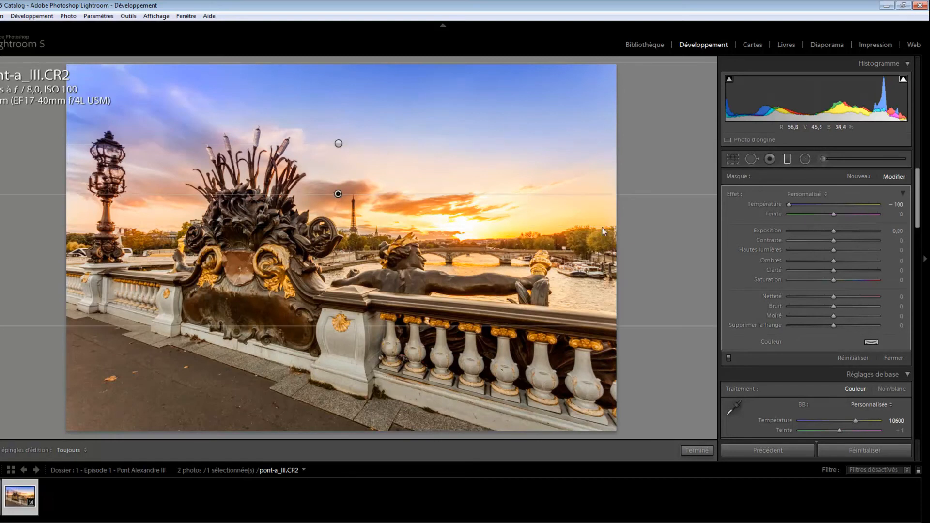
drag(841, 214, 864, 217)
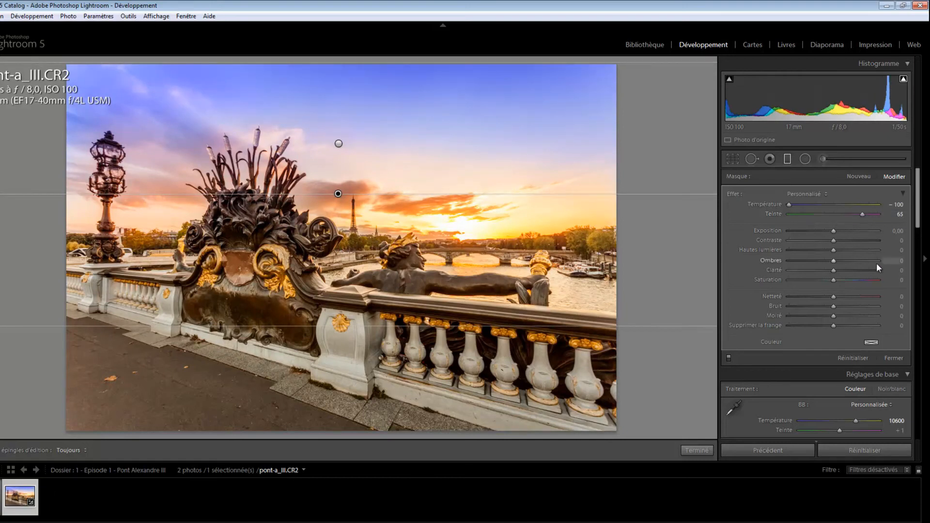
click(894, 358)
- Start a new brush adjustment with the Saturation effect at 100 and size 15,0, and paint it over the sunset sky near the horizon
click(824, 158)
click(804, 194)
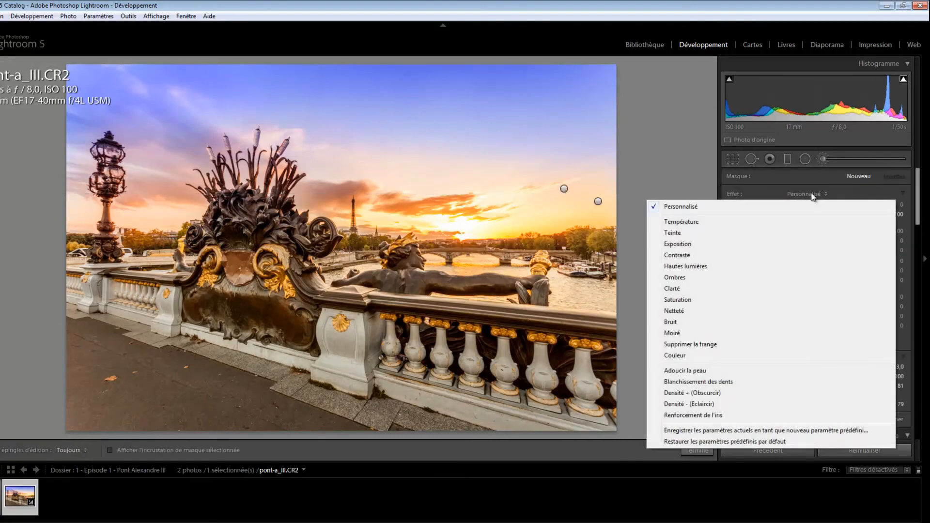
click(672, 303)
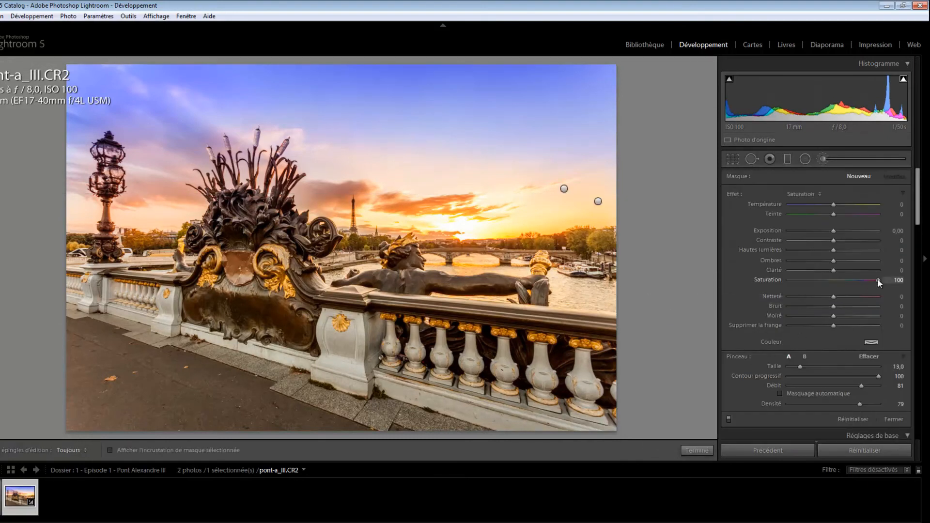
scroll(486, 249, up, 2)
key(h)
mouse_move(488, 236)
mouse_down()
mouse_move(509, 230)
mouse_move(328, 198)
mouse_up()
key(h)
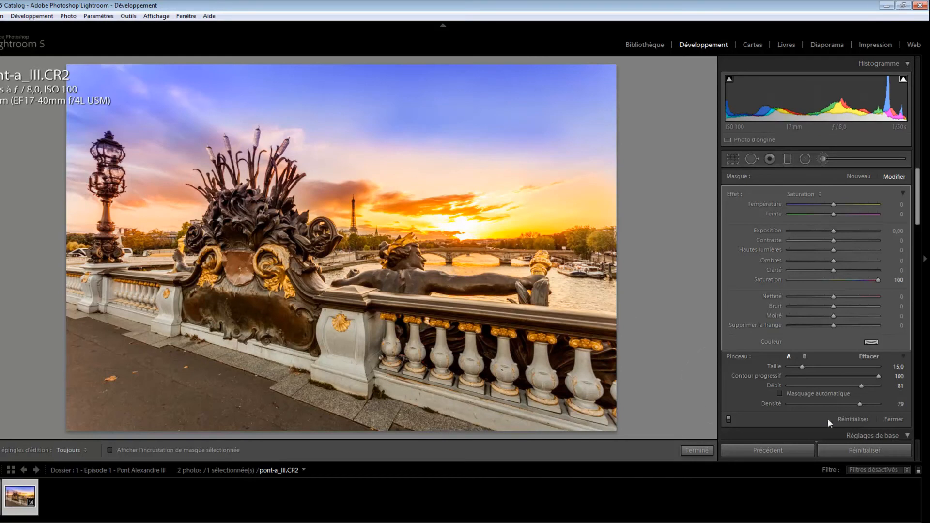
- Lower the saturation brush's Débit to 66, toggle the edit pins to check, and close the adjustment
drag(863, 385, 848, 386)
key(h)
key(h)
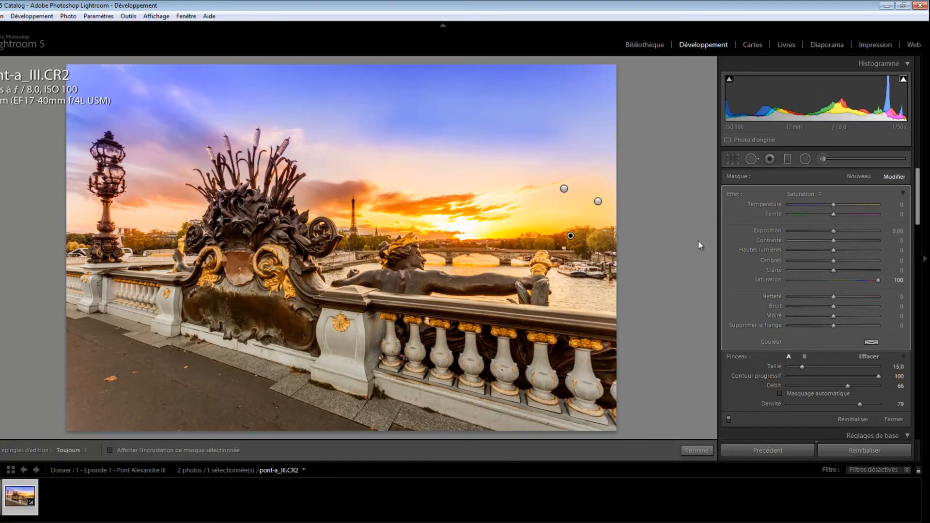
click(891, 420)
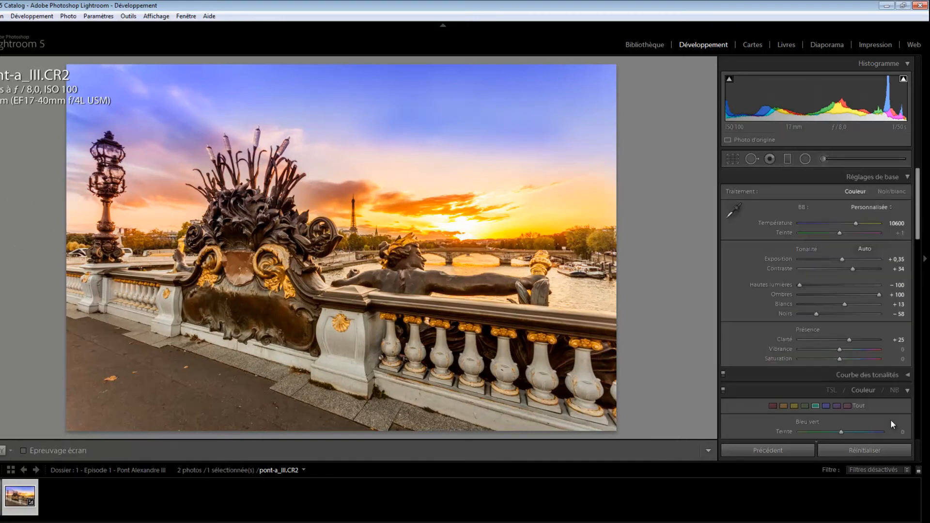
- Prepare a new brush adjustment with the Exposition effect at 2,00, Taille 6,0, Débit 49 and Densité 51
click(821, 159)
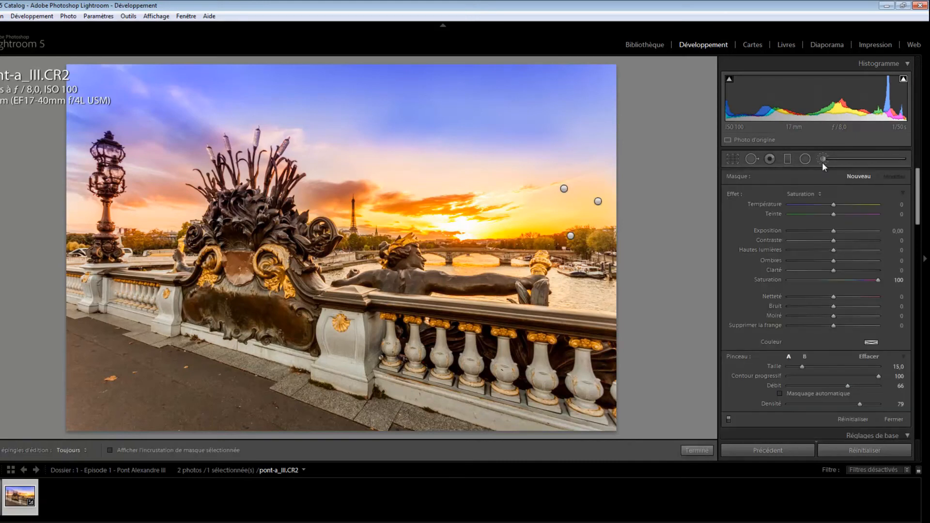
click(804, 193)
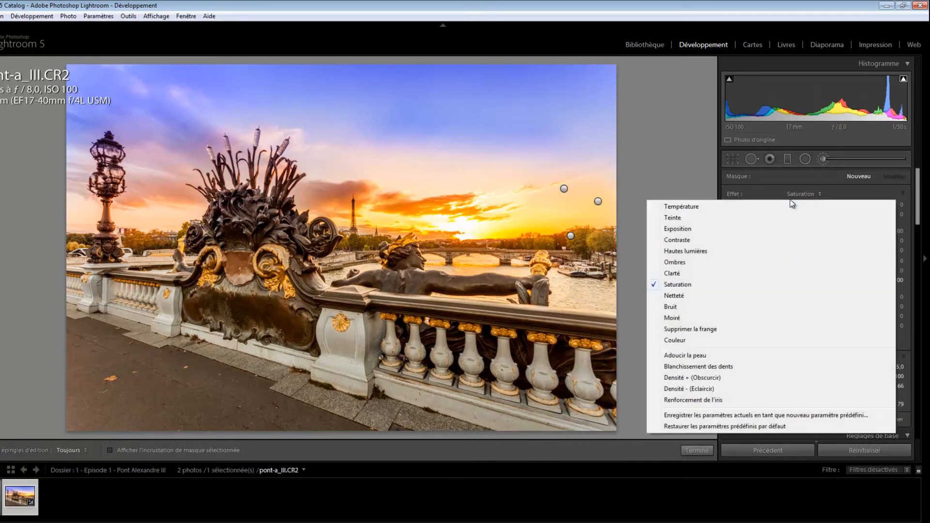
click(745, 233)
drag(835, 232, 848, 231)
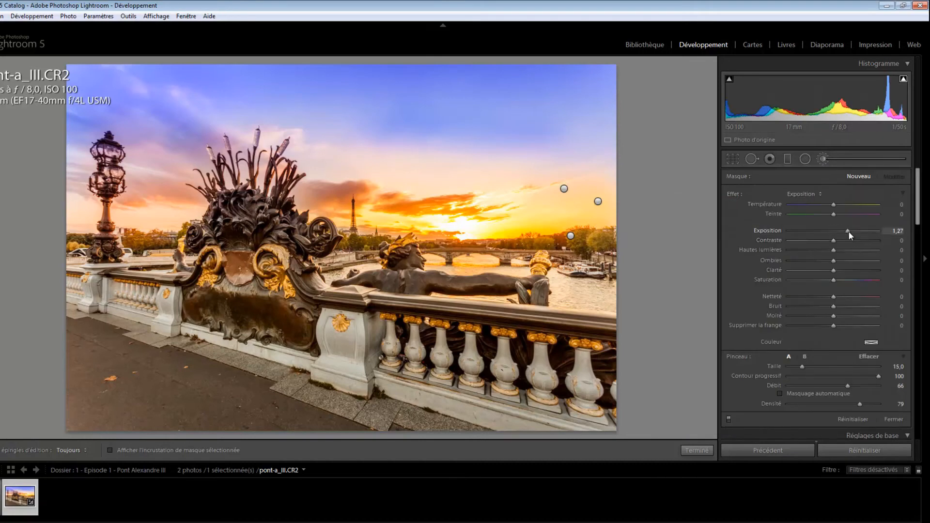
click(894, 232)
text(2)
key(Return)
drag(835, 406, 832, 406)
scroll(156, 138, down, 9)
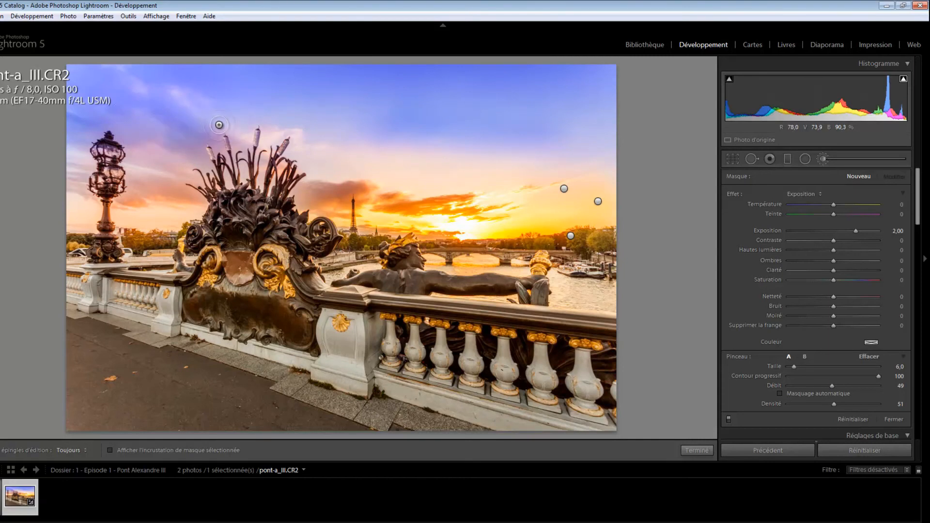
- Paint the exposure brush over the clouds above the lamp post and sculpture, enlarge it to 10,0, and close the adjustment
mouse_move(194, 109)
mouse_down()
mouse_move(166, 82)
mouse_move(162, 106)
mouse_up()
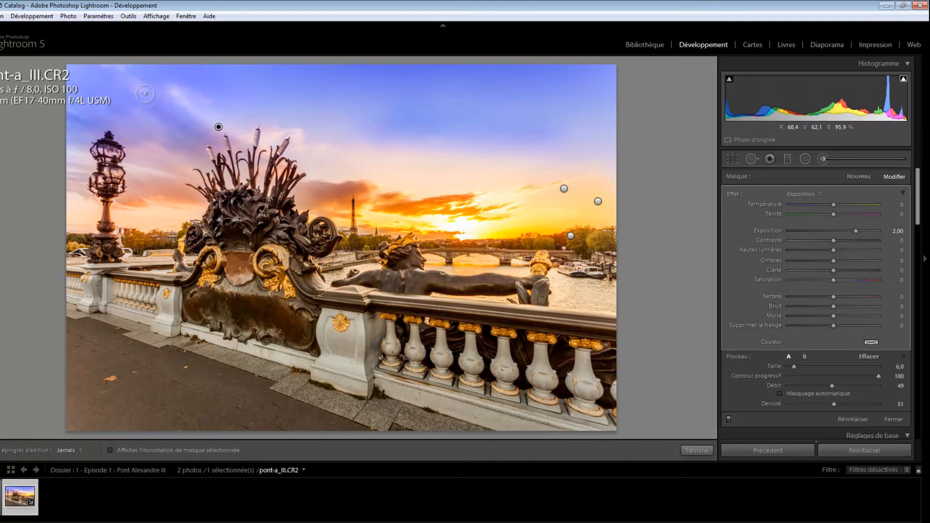
key(h)
key(h)
scroll(418, 125, up, 4)
key(h)
key(h)
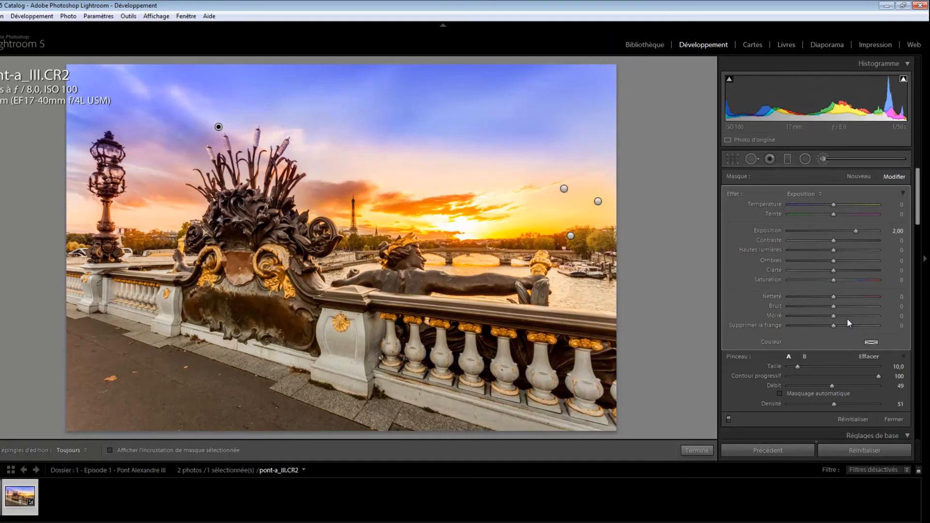
click(891, 420)
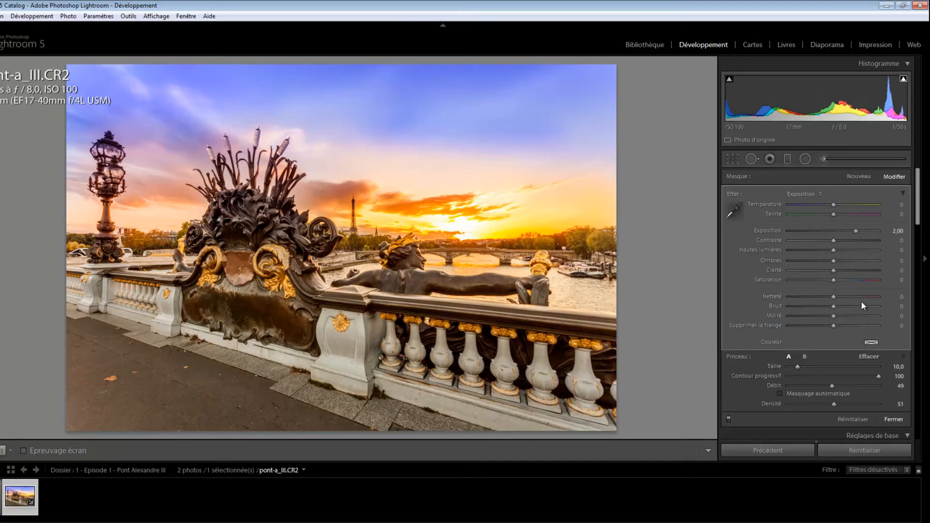
- Add a radial filter with Exposition 1,00 and an inverted mask over the plane trail in the sky above the right riverbank
click(806, 160)
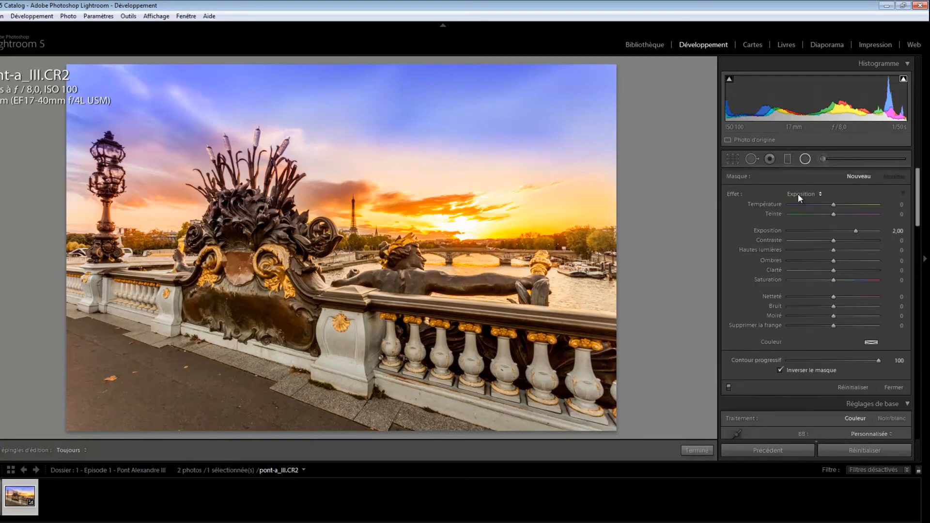
click(887, 232)
text(1)
key(Return)
drag(478, 140, 575, 115)
click(890, 388)
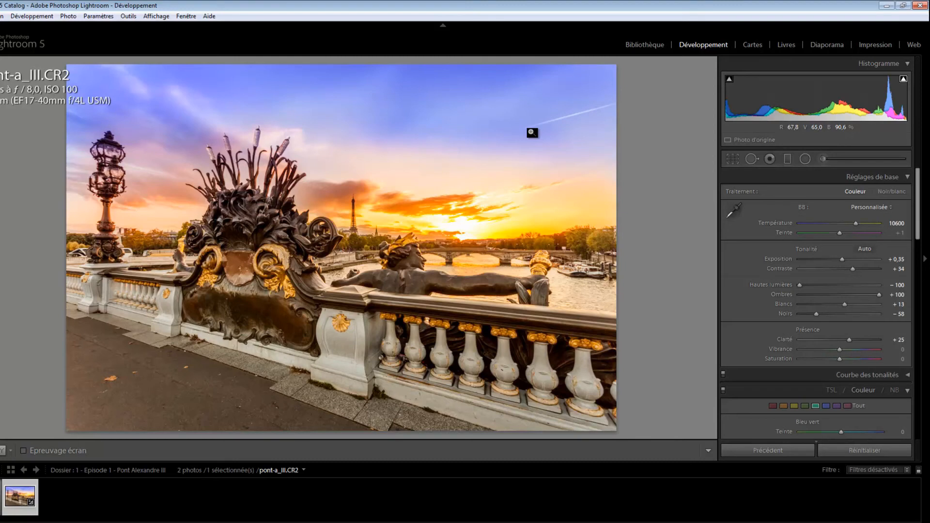
- Raise the overall Exposition of the photo to + 0,55 in the basic adjustments
click(894, 260)
key(Up)
key(Up)
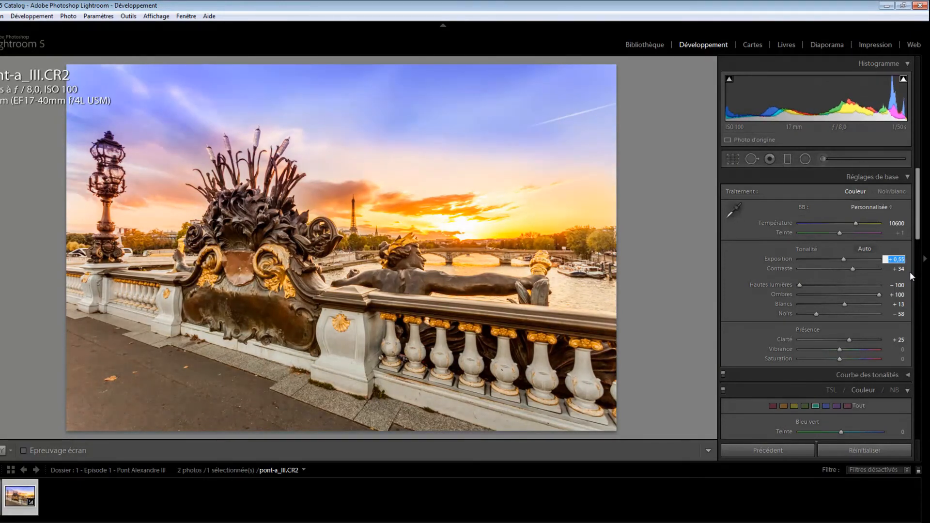
- Lower the Exposition of the upper graduated filter in the sky by two increments and close the filter settings
click(787, 160)
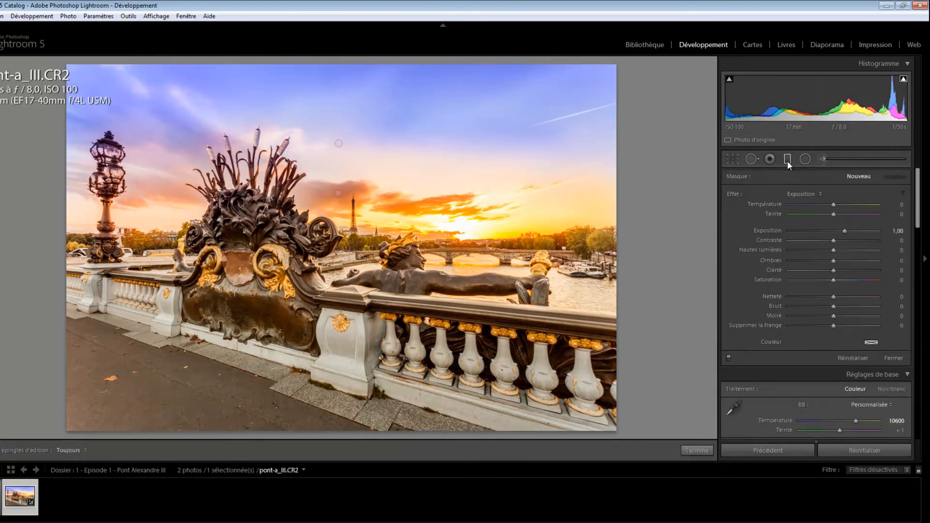
click(339, 144)
click(894, 232)
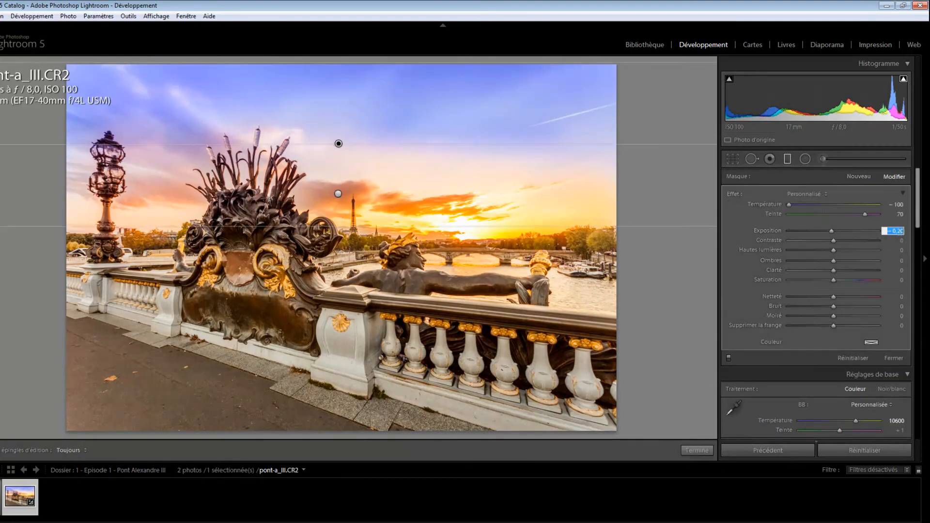
key(Down)
key(Down)
key(Return)
click(894, 358)
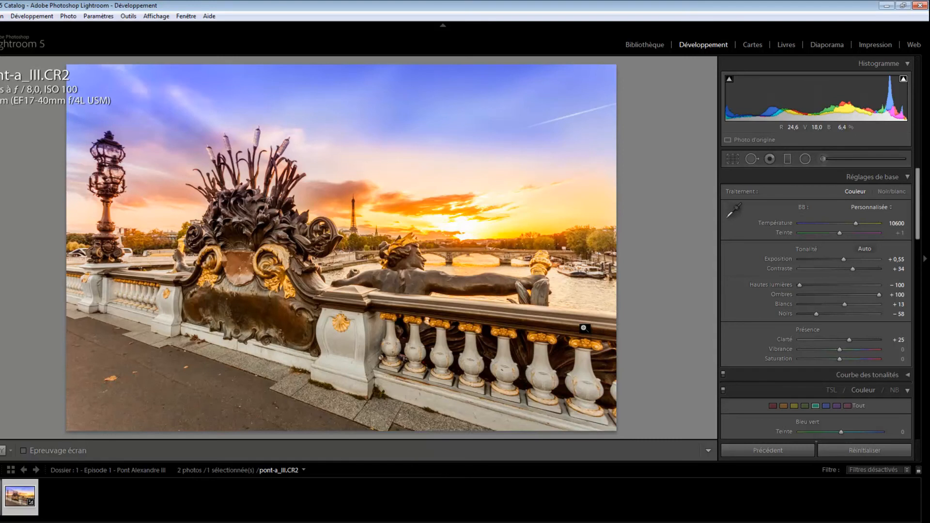
- Compare the developed photo with its original before version and return to the edited view
key(shift+s)
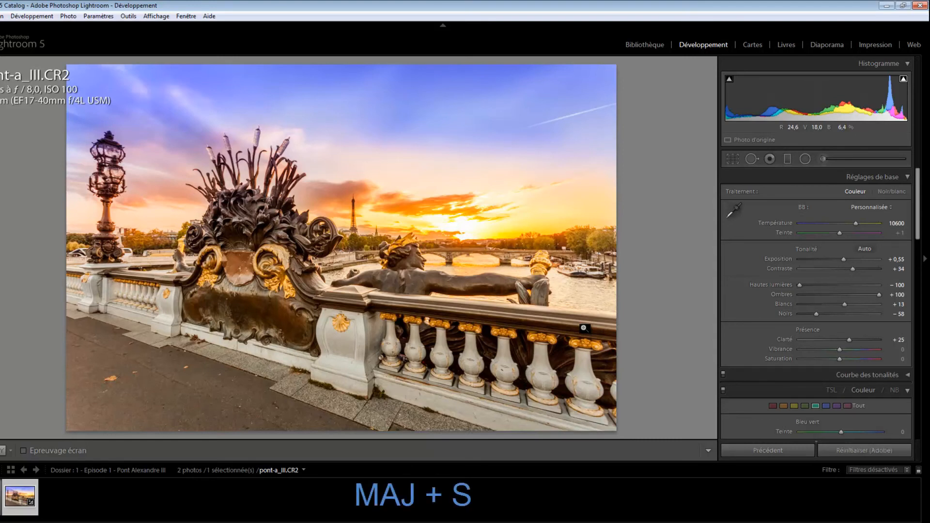
key(backslash)
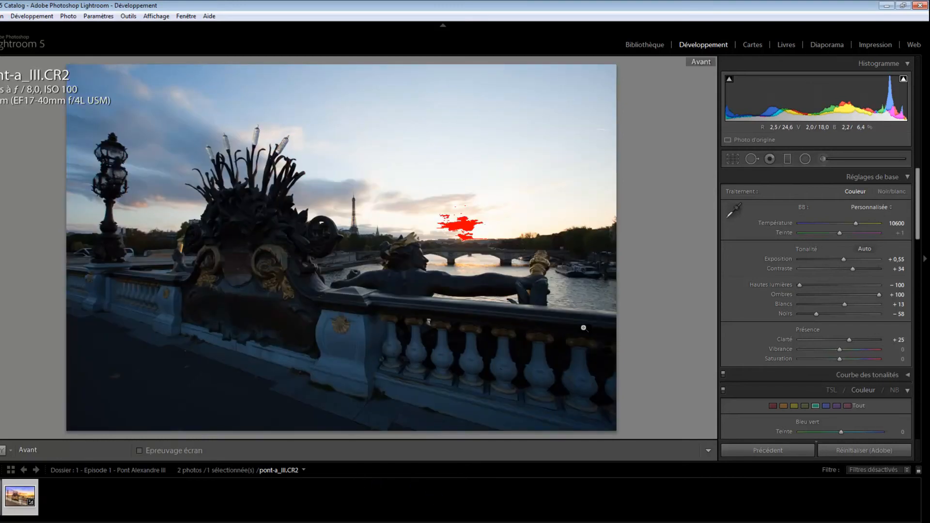
key(backslash)
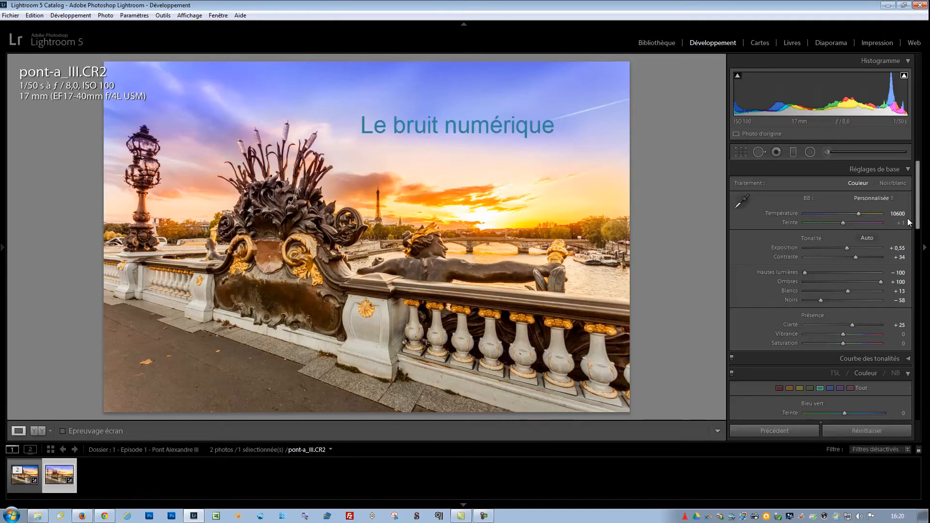
- Zoom in on the bronze statue and set the noise reduction to Couleur 85 and Luminance 29
click(432, 266)
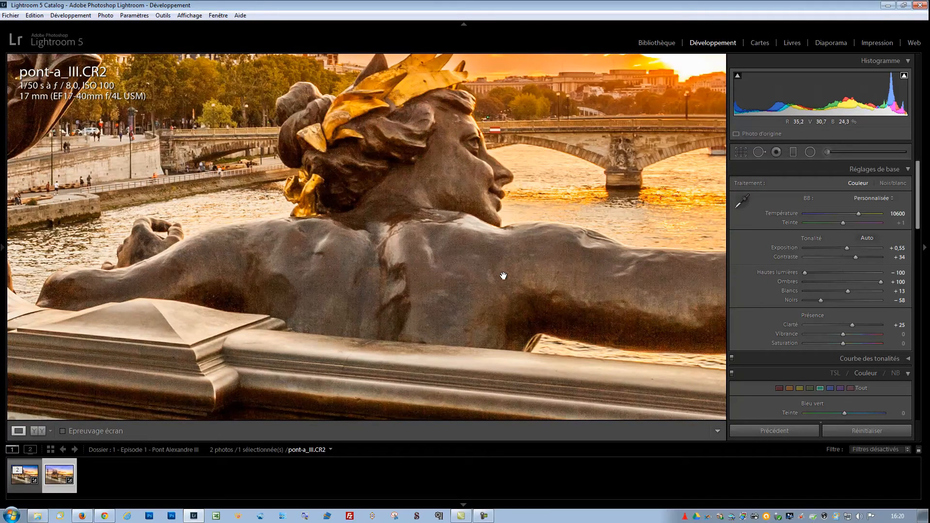
scroll(838, 329, down, 3)
scroll(838, 328, down, 6)
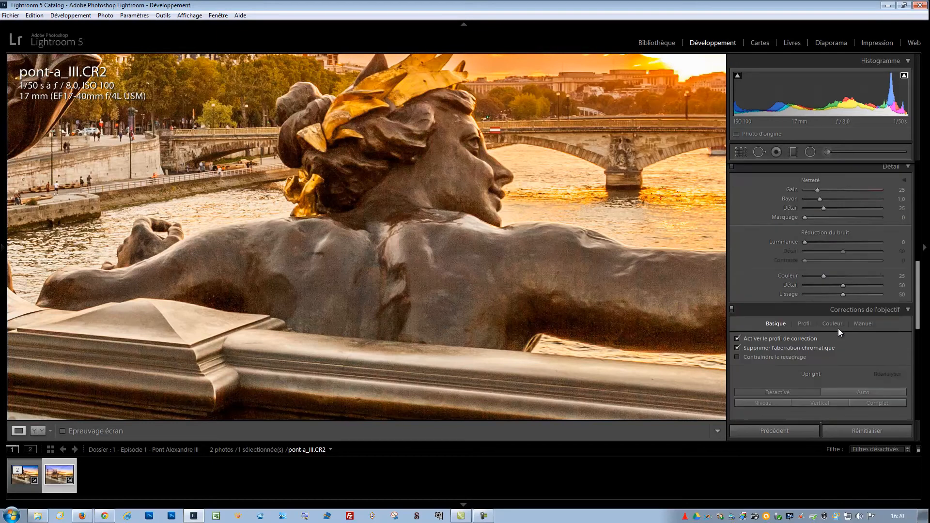
scroll(825, 298, down, 1)
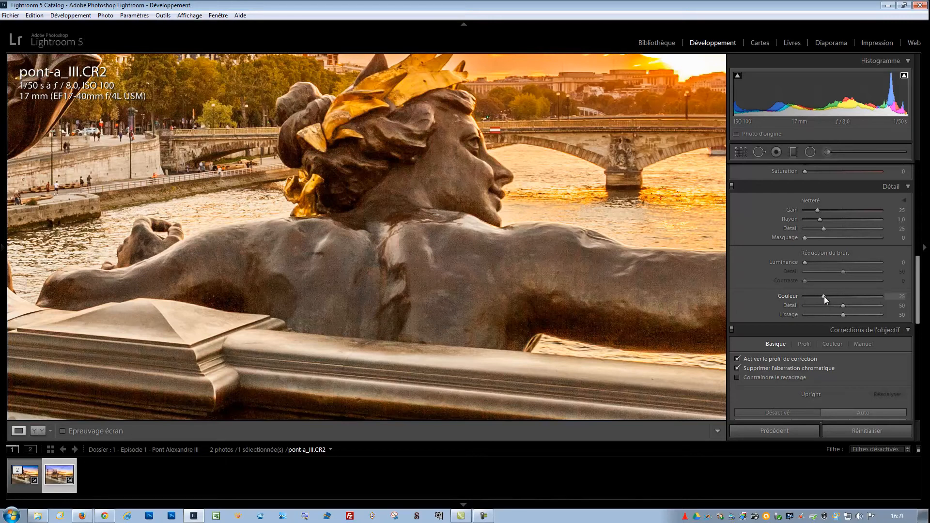
drag(825, 297, 859, 298)
drag(804, 262, 805, 262)
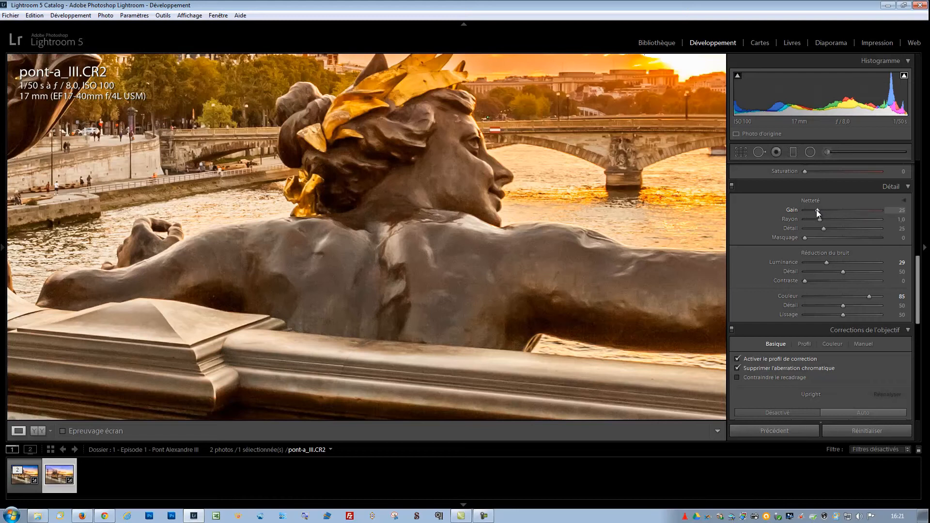
- Try raising the sharpening Gain to 54 and beyond, and reset it to its default
drag(818, 210, 833, 211)
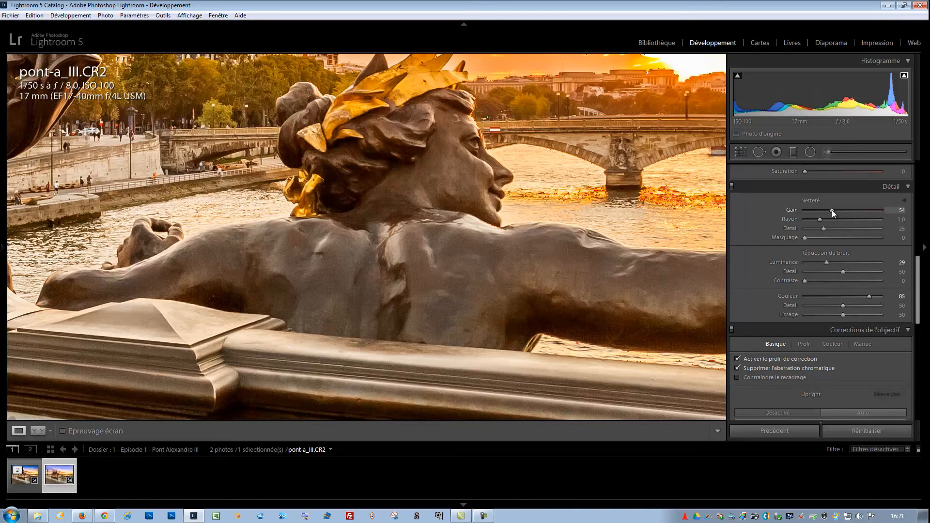
drag(833, 211, 840, 213)
double_click(837, 211)
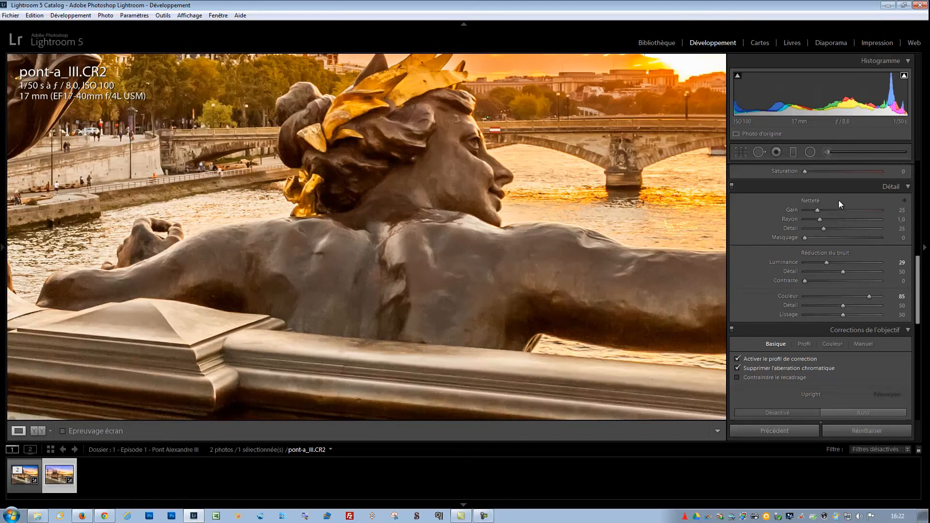
- Compare the statue with its original before version, and with the Détail corrections switched off and back on
key(shift)
key(backslash)
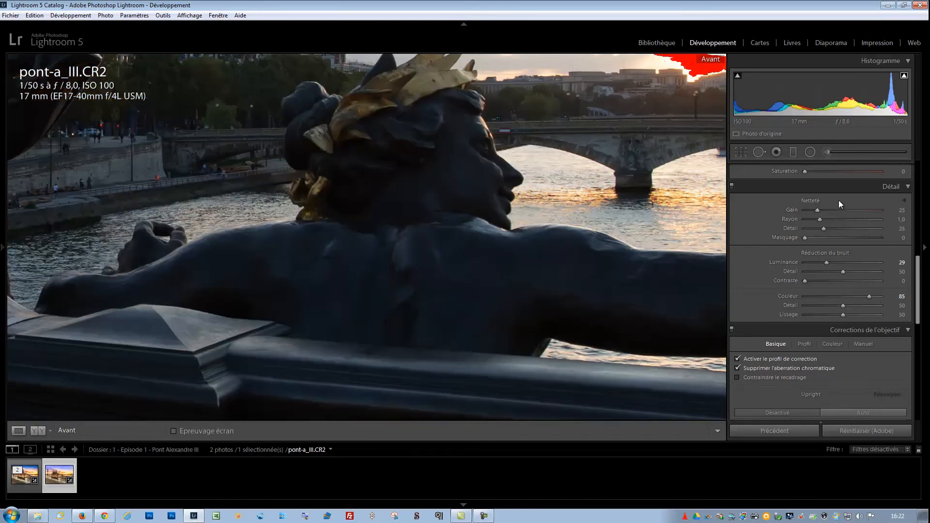
key(backslash)
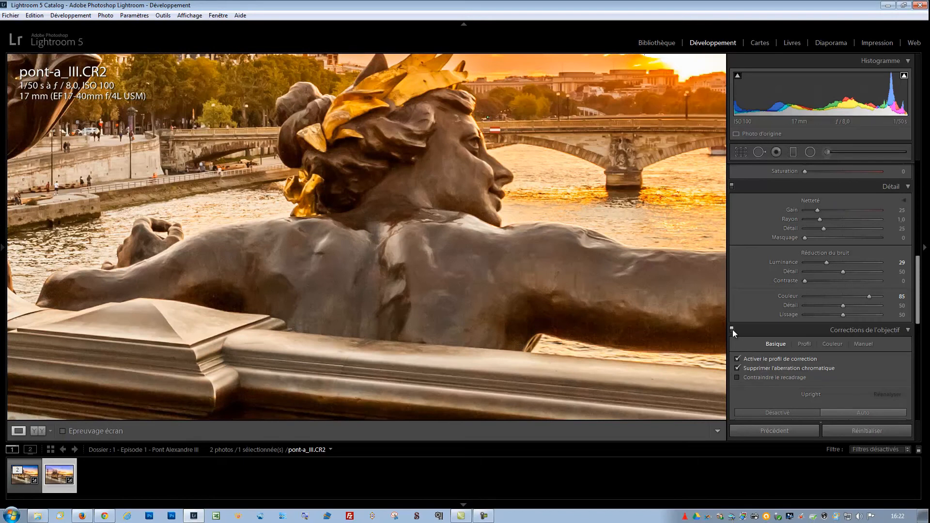
click(733, 186)
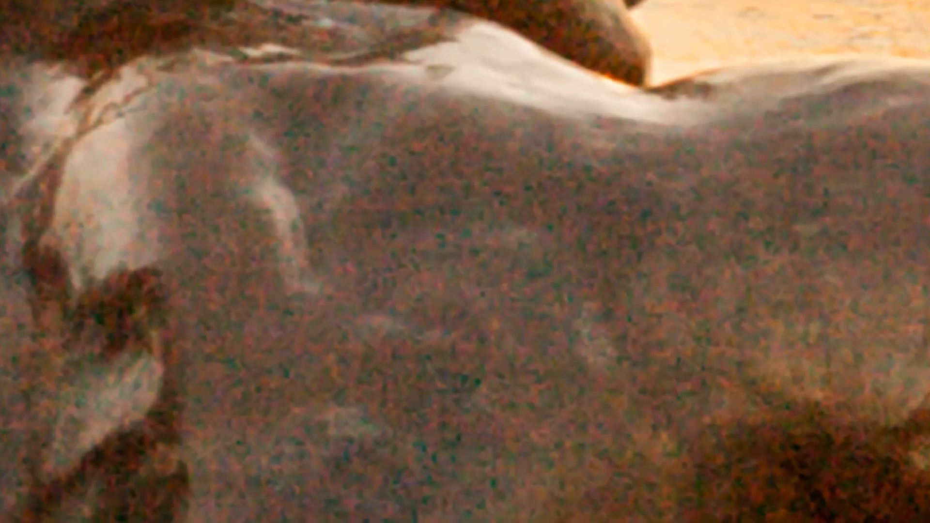
click(733, 186)
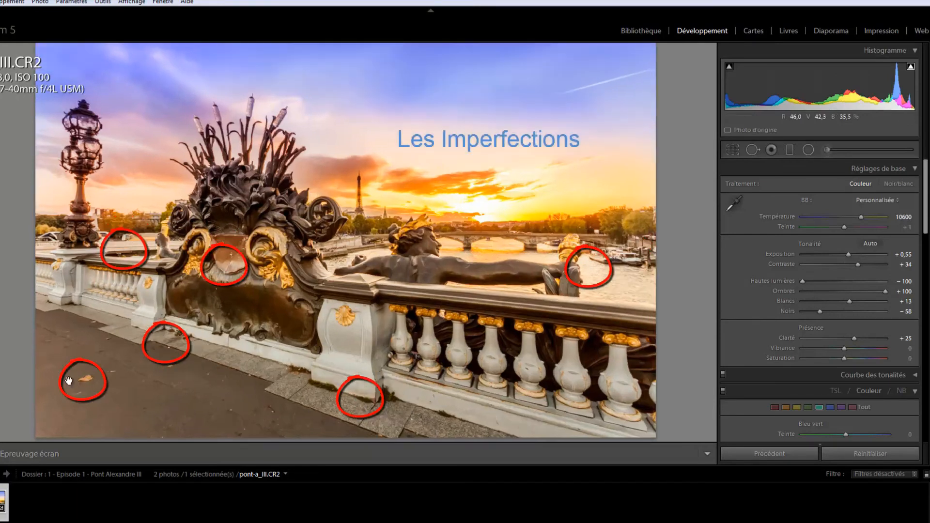
- Inspect the pavement, the pedestal base and the balustrade up close for leaves, plants and litter, and return to the full view
click(77, 384)
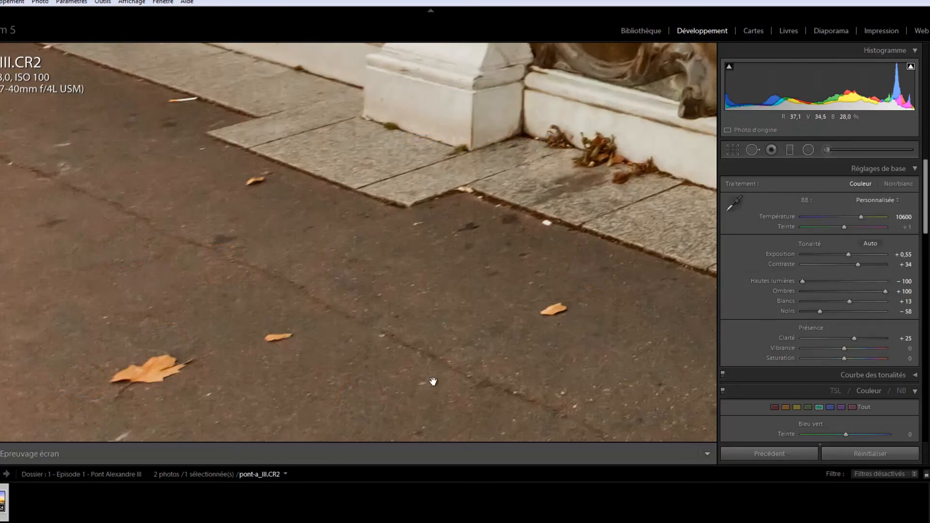
drag(487, 375, 122, 256)
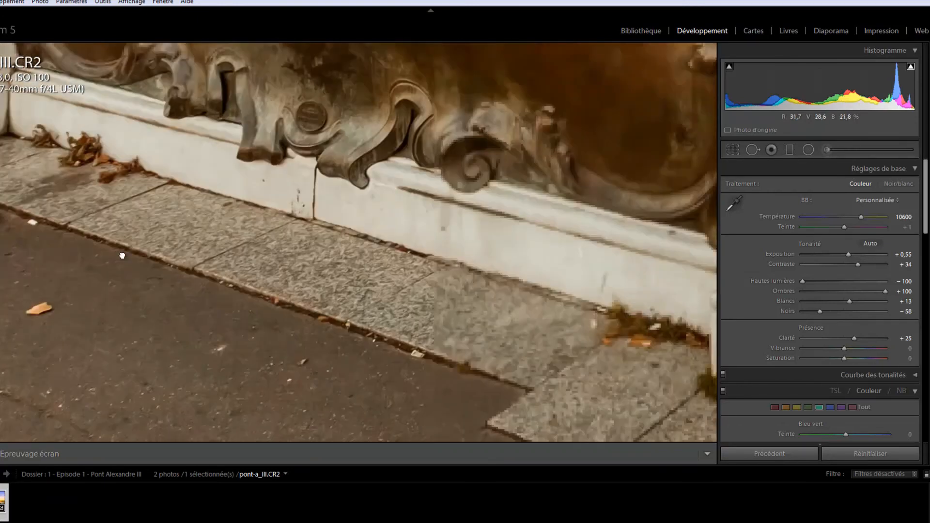
drag(413, 310, 188, 241)
drag(480, 293, 273, 303)
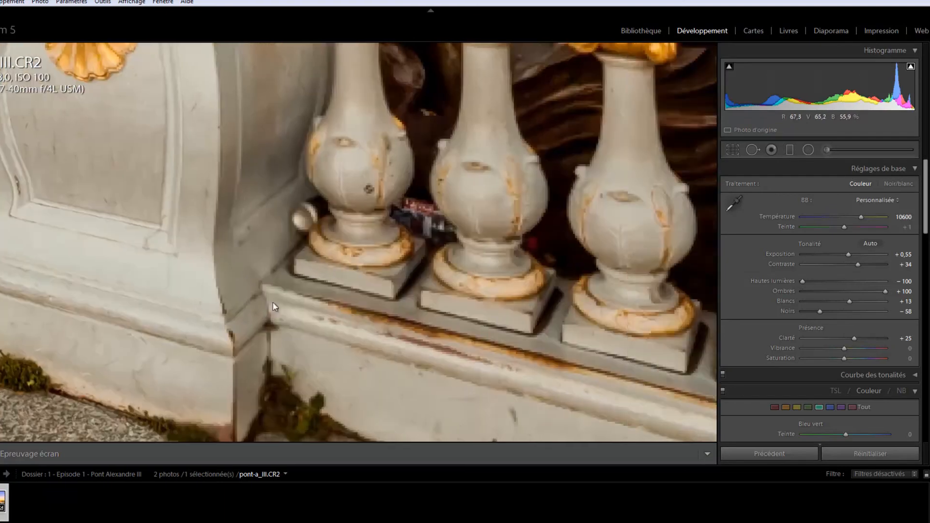
click(435, 244)
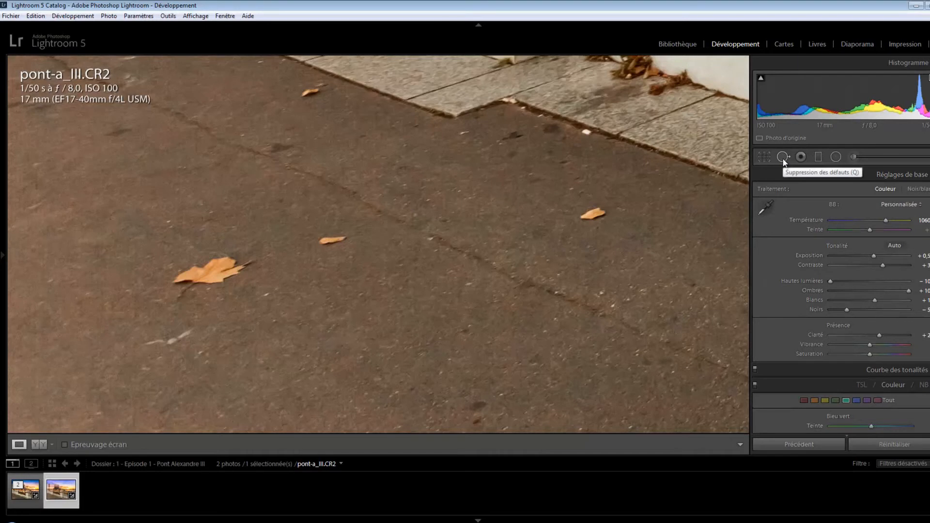
- Remove the large leaf from the pavement with Suppression des défauts in Corriger mode, Contour progressif 36, and reposition the sample area on clean ground
click(784, 160)
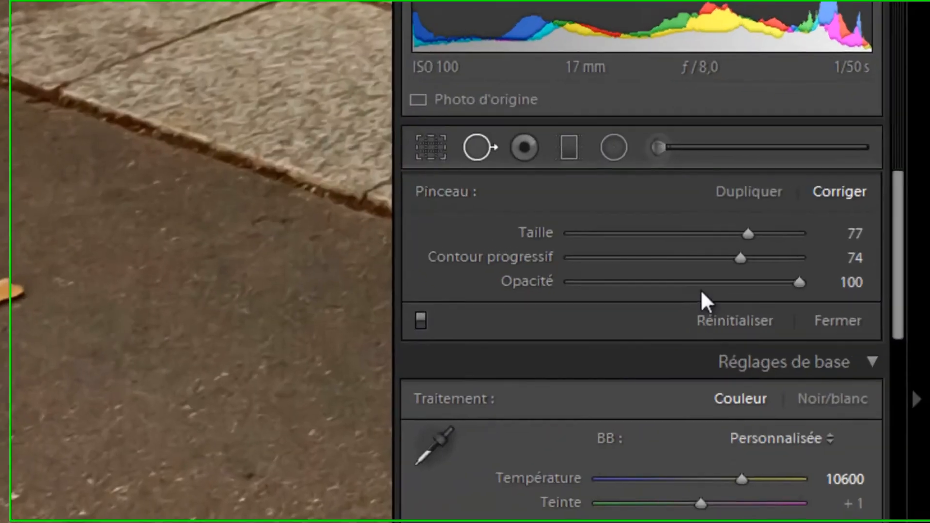
drag(740, 259, 650, 259)
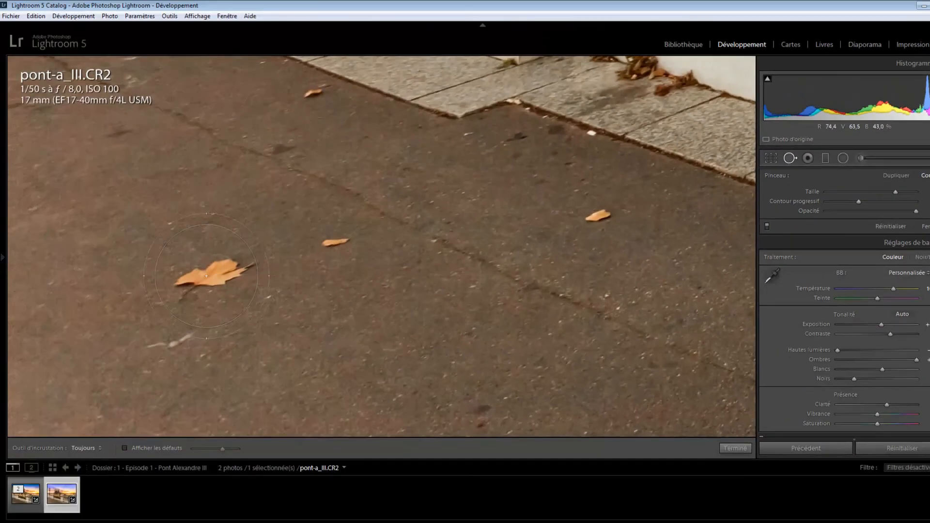
click(209, 274)
drag(276, 375, 359, 242)
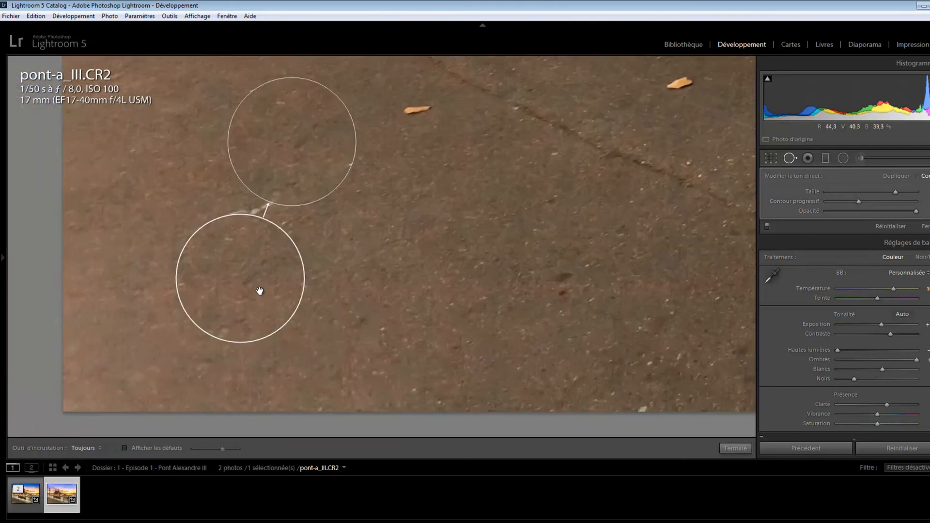
drag(259, 291, 272, 305)
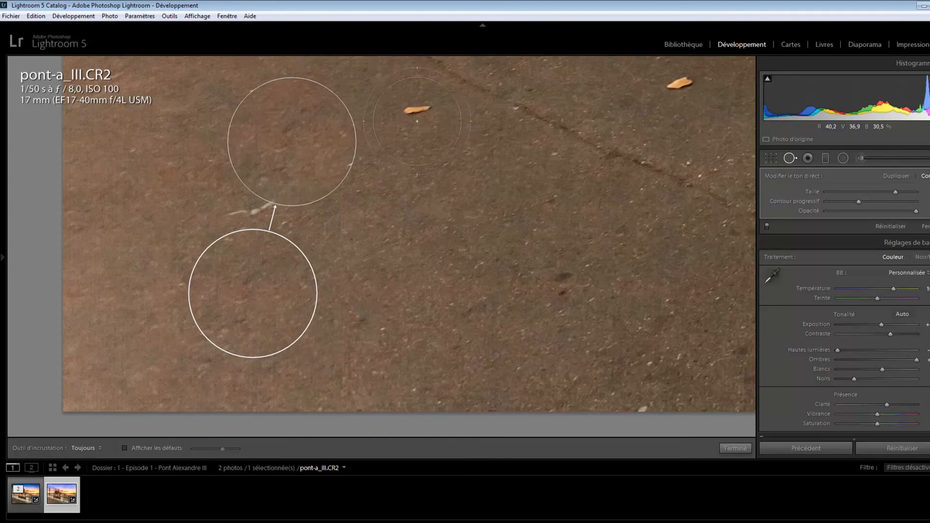
- Heal the two small orange leaves on the pavement using a smaller correction brush
scroll(412, 117, down, 2)
click(416, 110)
drag(447, 177, 177, 272)
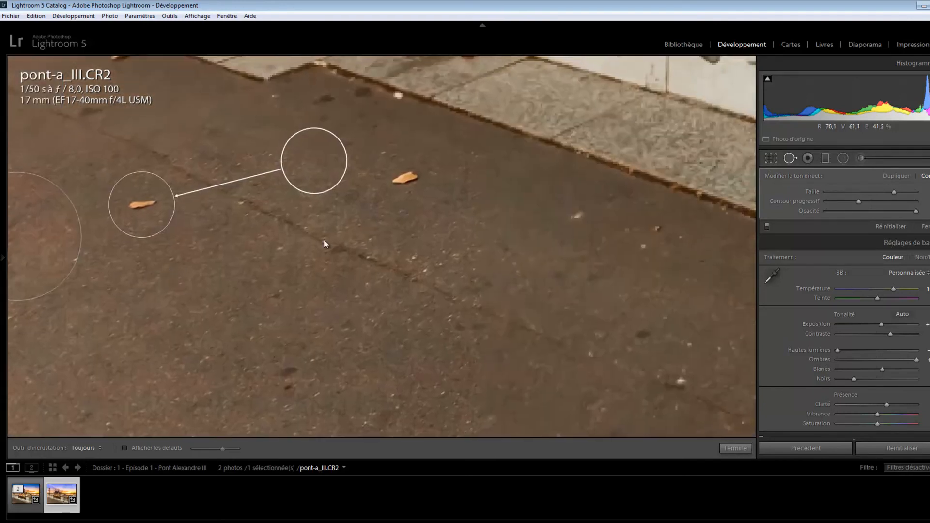
click(406, 178)
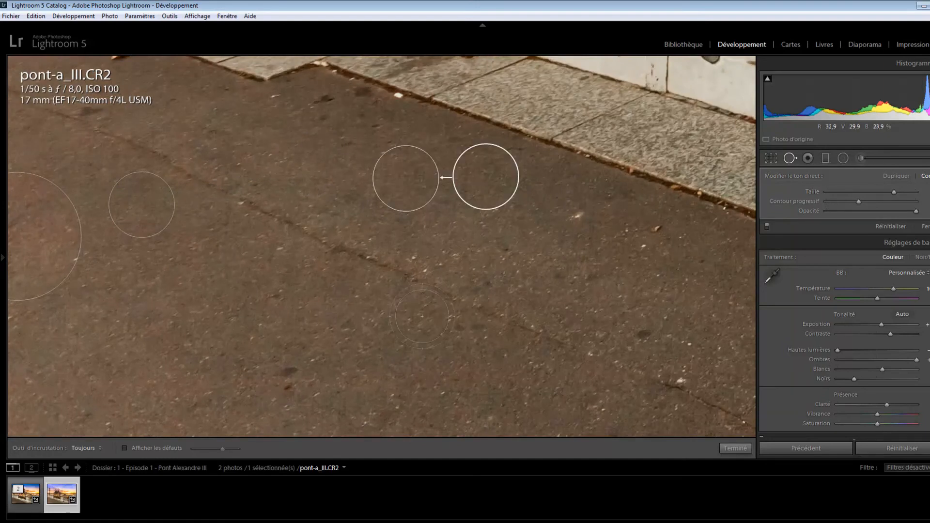
- Paint out the crack in the asphalt near the photo's lower edge with a smaller correction brush, adjust its sample area and close the tool
drag(383, 291, 159, 140)
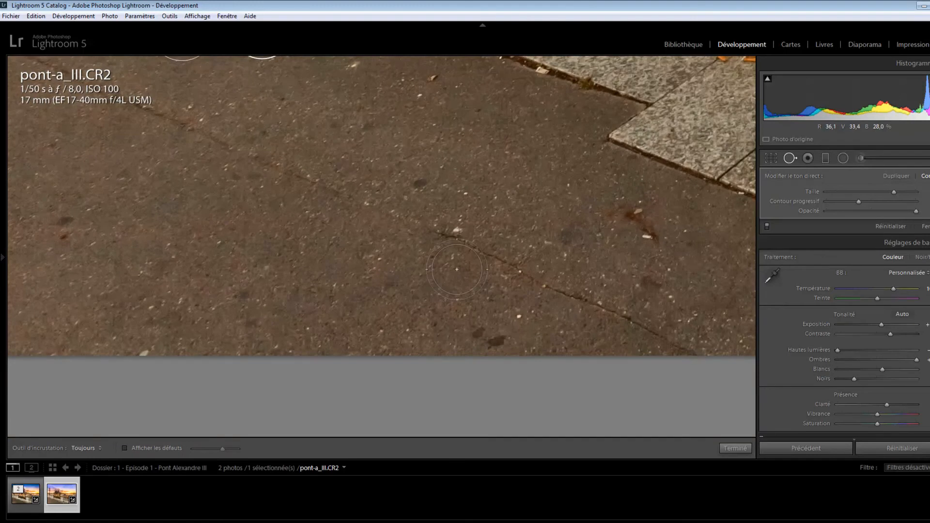
scroll(457, 250, down, 5)
mouse_move(433, 231)
mouse_down()
mouse_move(617, 314)
mouse_move(663, 339)
mouse_move(657, 352)
mouse_up()
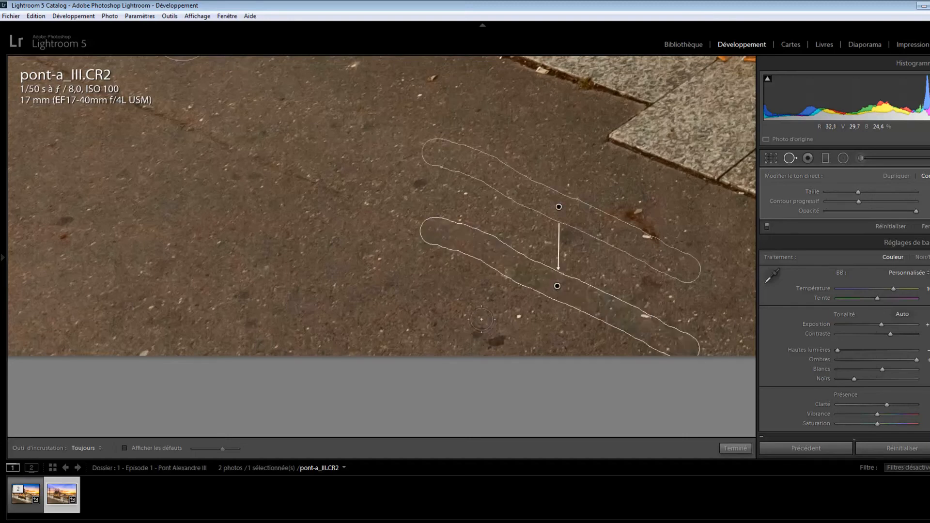
drag(615, 239, 617, 249)
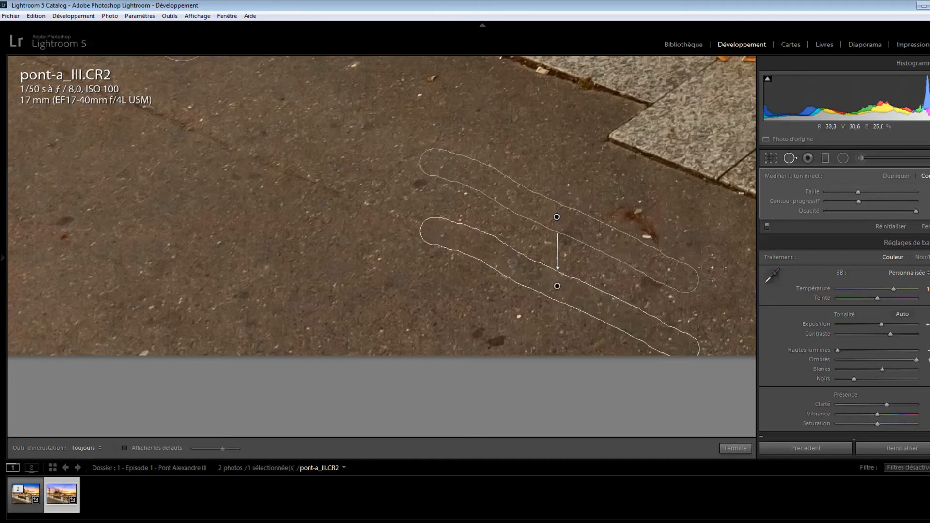
click(928, 227)
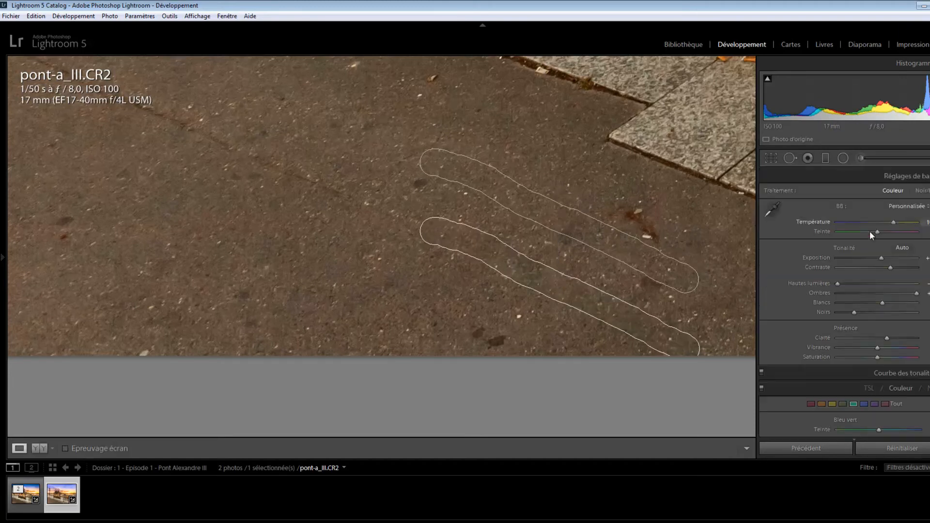
- Paint out the weeds and dead leaves beside the pedestal with a size 36 correction brush, and align the sample with the wall's base line
click(316, 224)
drag(316, 223, 485, 330)
click(265, 412)
drag(188, 358, 568, 297)
click(759, 153)
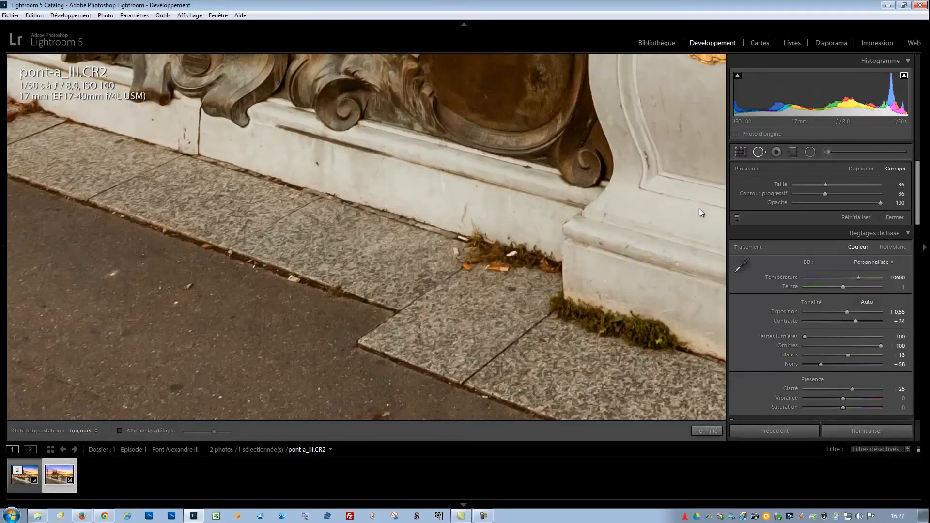
mouse_move(462, 238)
mouse_down()
mouse_move(550, 260)
mouse_move(464, 246)
mouse_move(463, 255)
mouse_move(499, 269)
mouse_up()
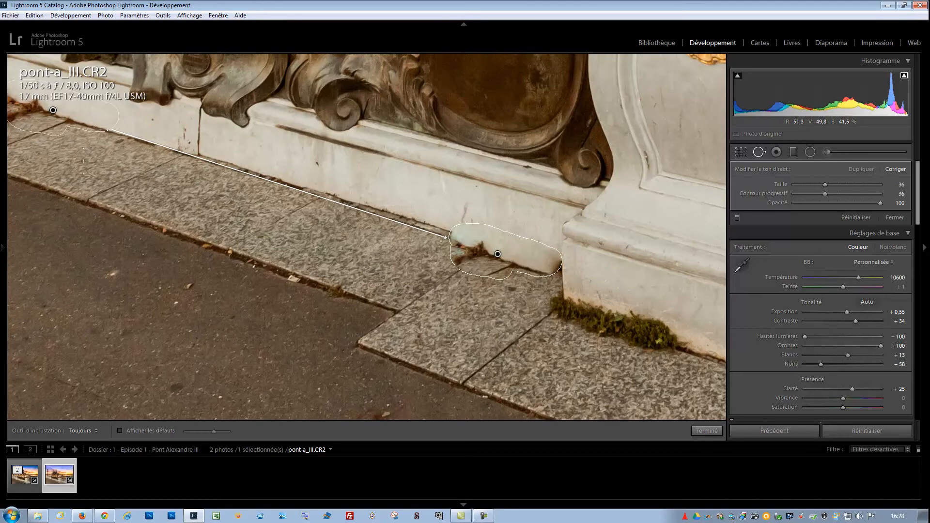
mouse_move(75, 121)
mouse_down()
mouse_move(143, 142)
mouse_move(135, 148)
mouse_up()
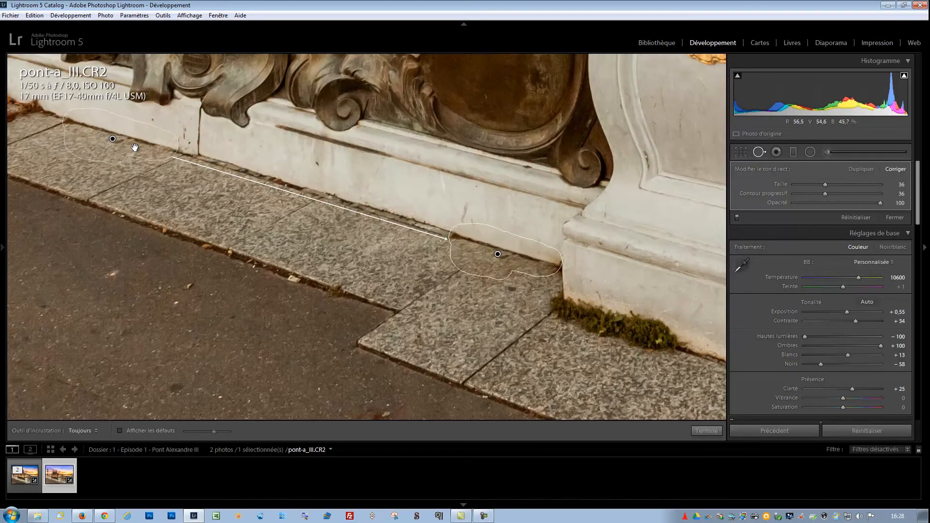
click(885, 218)
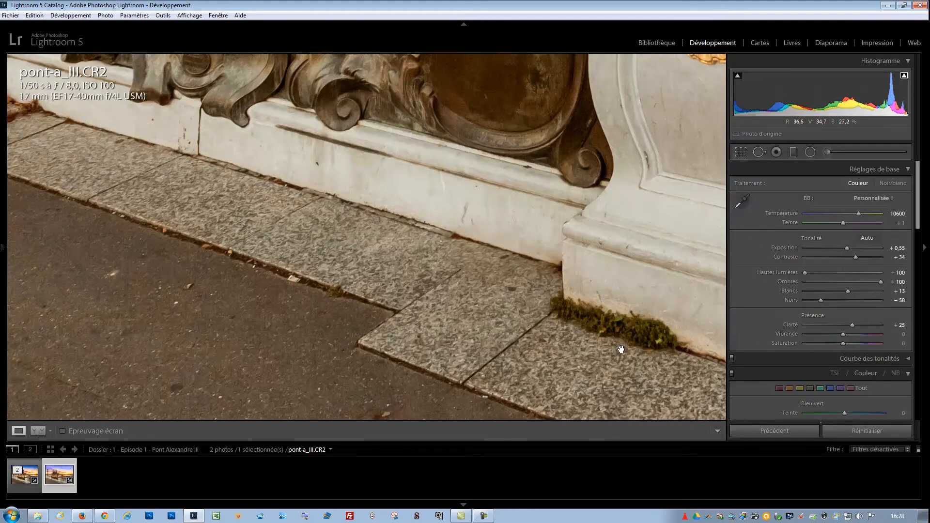
- Heal part of the can behind the balusters with a size 34 correction brush, sampling the dark background between the balusters, and close the tool
drag(617, 307, 376, 226)
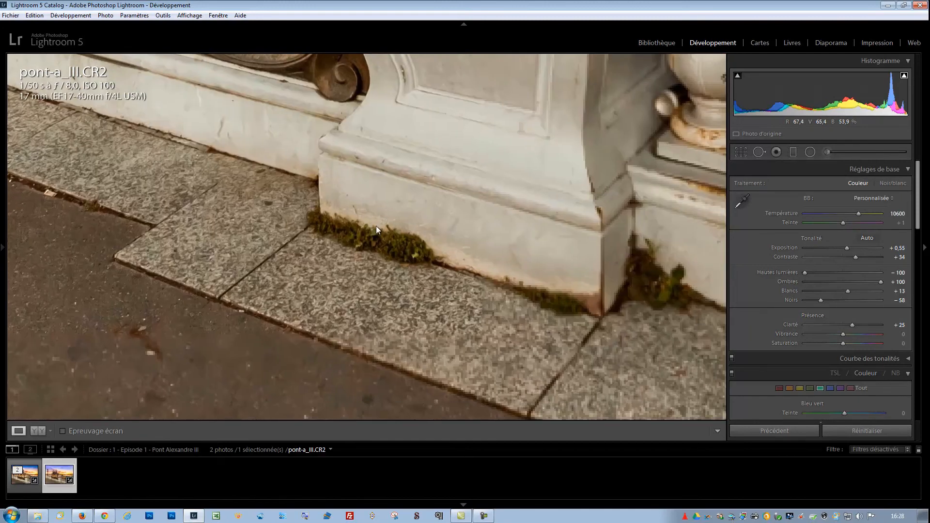
drag(505, 322, 414, 268)
drag(679, 163, 421, 310)
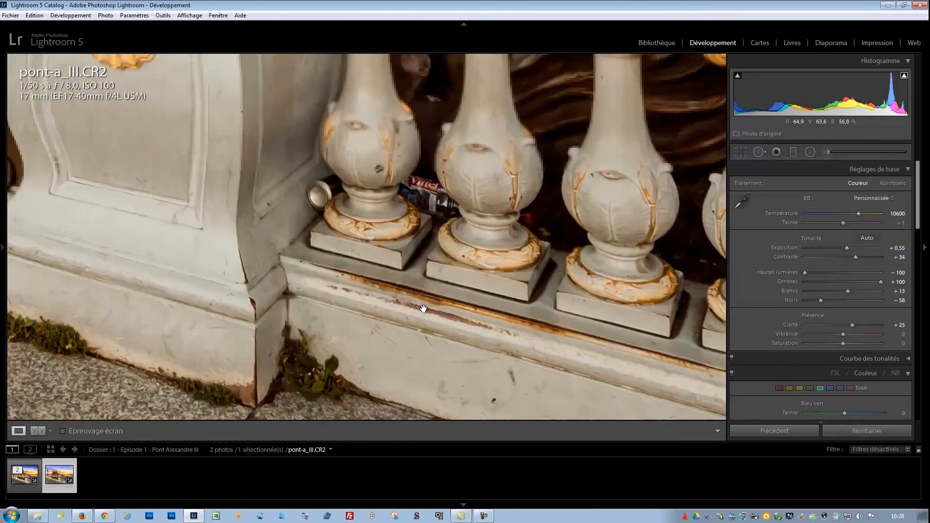
click(758, 152)
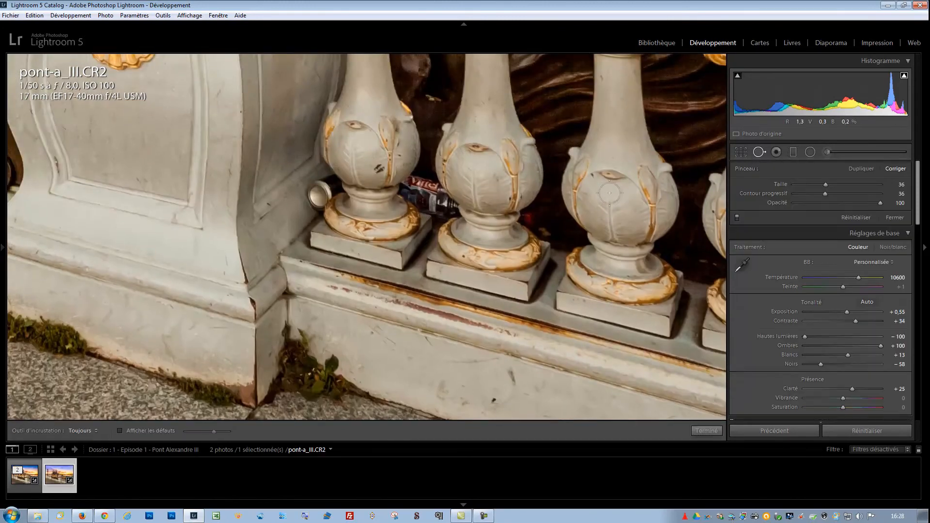
scroll(422, 200, down, 1)
drag(424, 192, 414, 190)
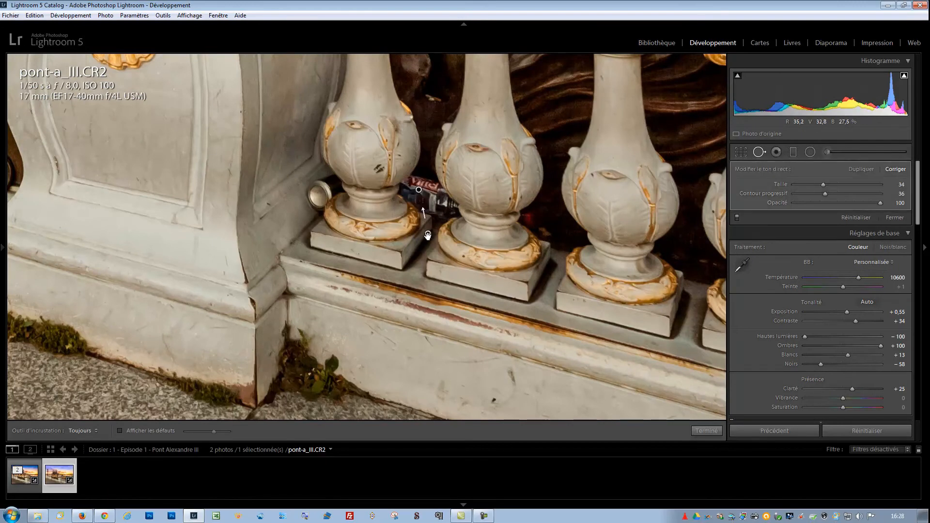
mouse_move(429, 235)
mouse_down()
mouse_move(462, 199)
mouse_move(479, 154)
mouse_move(522, 136)
mouse_move(554, 98)
mouse_up()
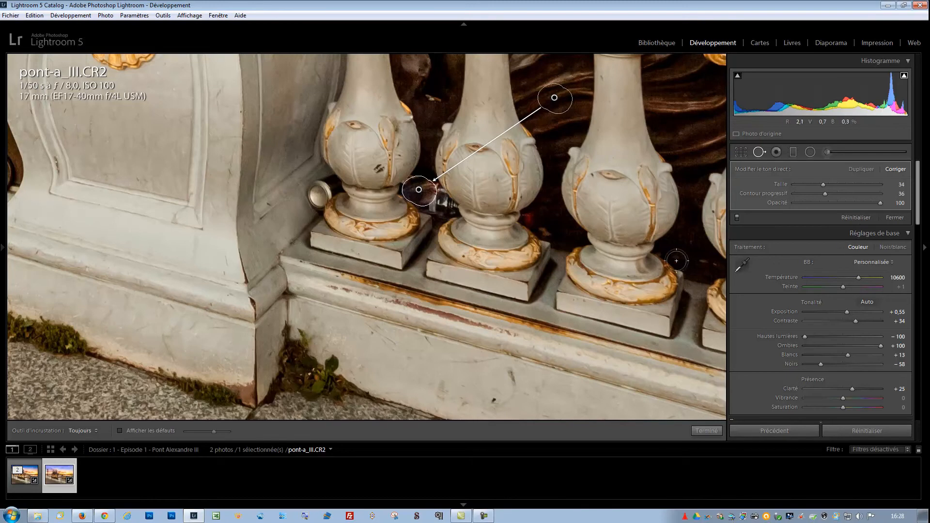
click(889, 217)
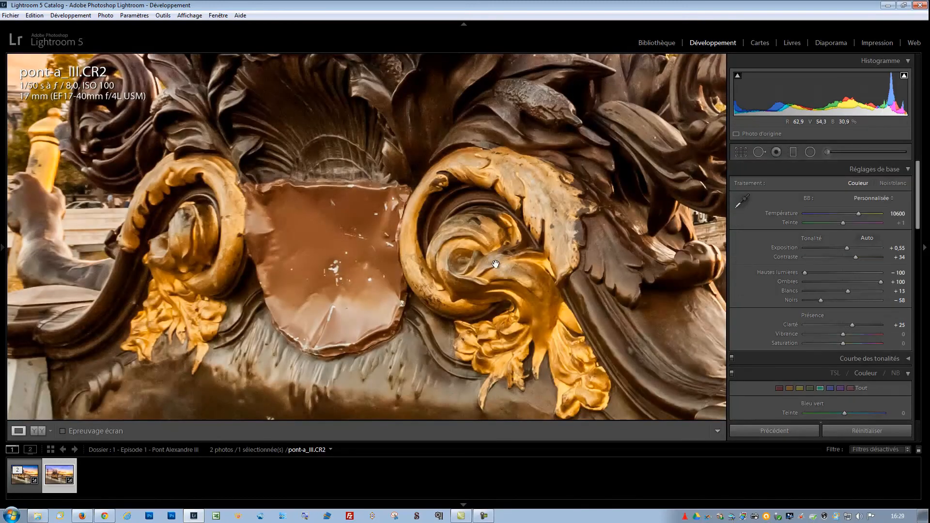
- Place a size 15 correction on the brown panel between the gilded scrolls, move its sample to a clean area and close the tool
click(759, 152)
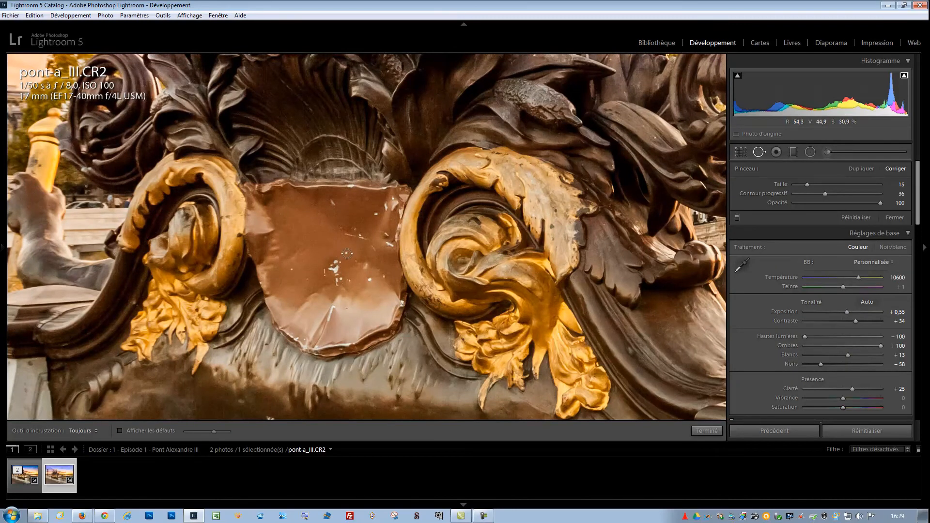
click(347, 253)
click(369, 279)
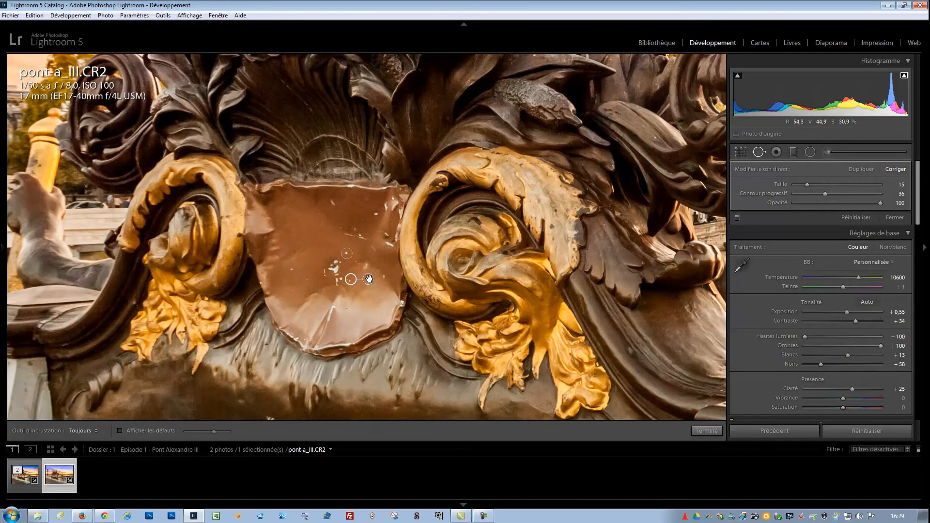
drag(349, 279, 364, 292)
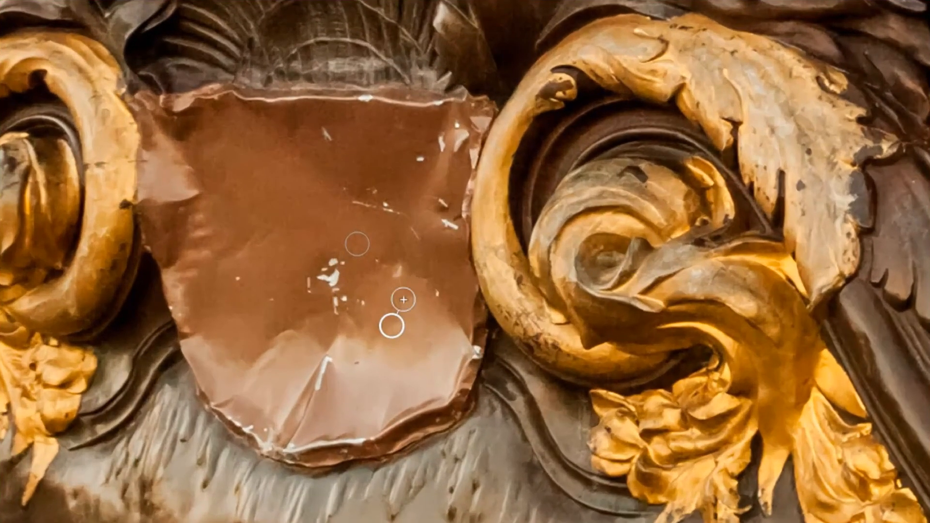
key(q)
- Examine the moored boats and the vehicles behind the lamp post up close for remaining distractions
click(615, 306)
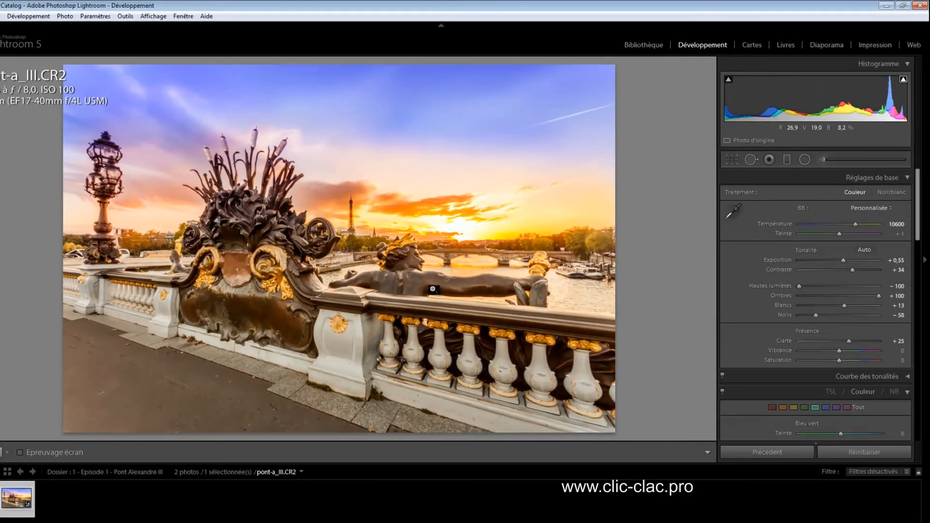
click(588, 272)
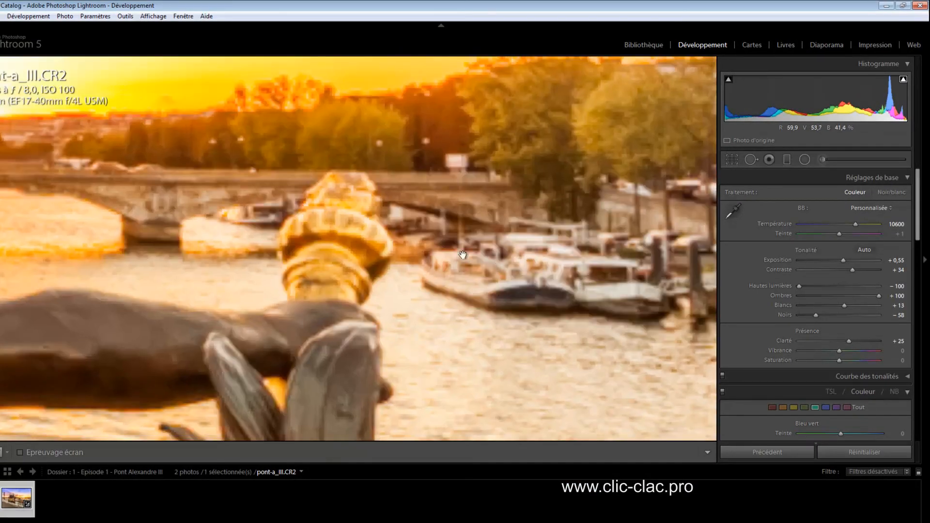
click(548, 277)
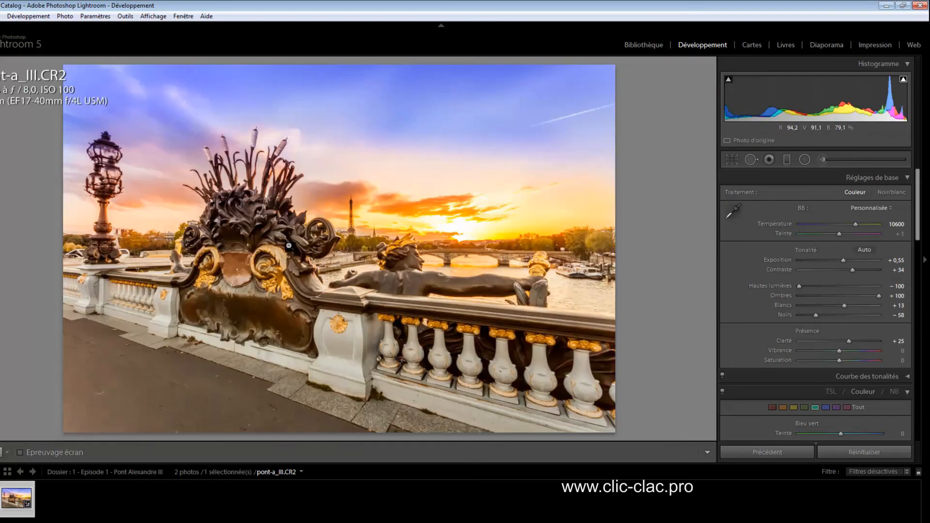
click(87, 257)
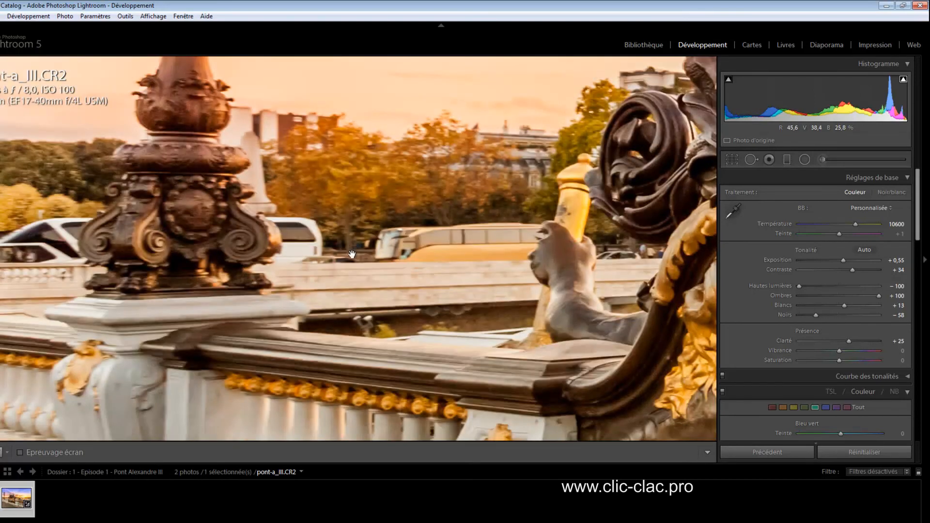
click(352, 254)
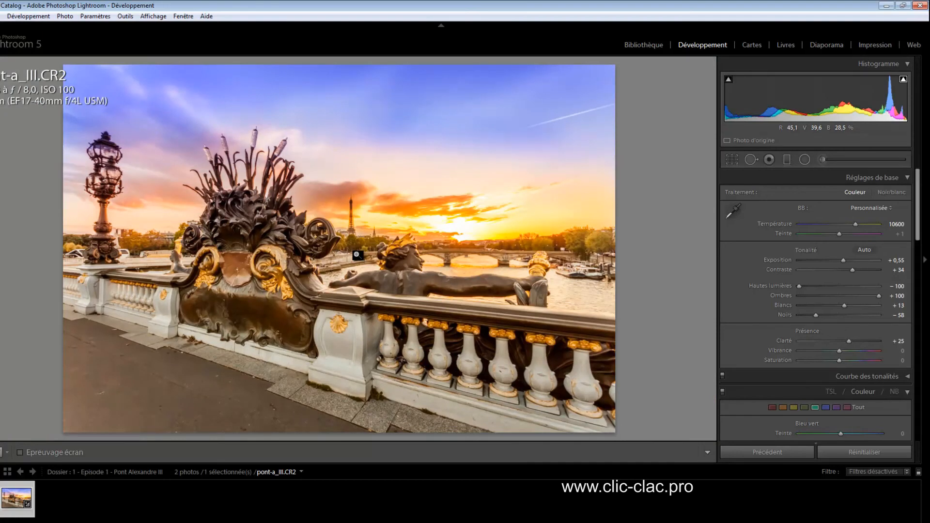
- Open the pont-a_III.CR2 photo in Adobe Photoshop CS5 and add a new empty layer for the retouching
right_click(9, 505)
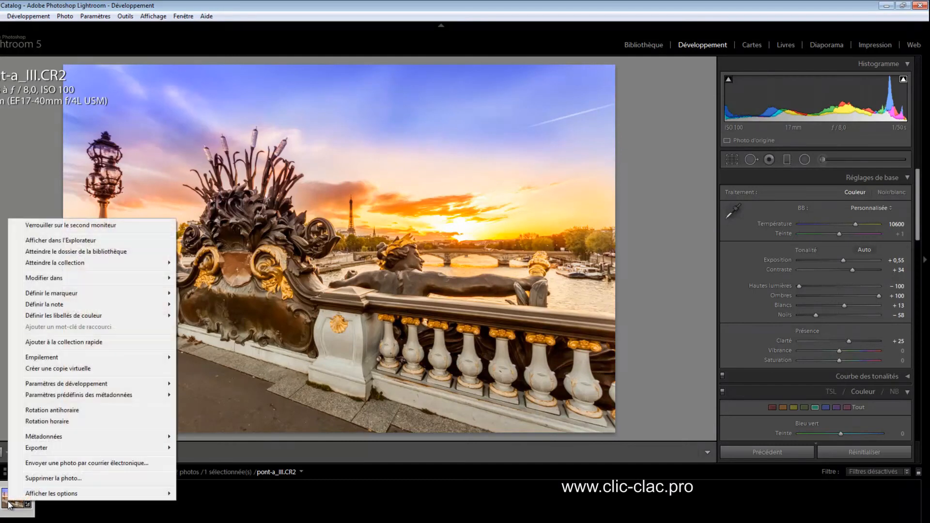
mouse_move(164, 278)
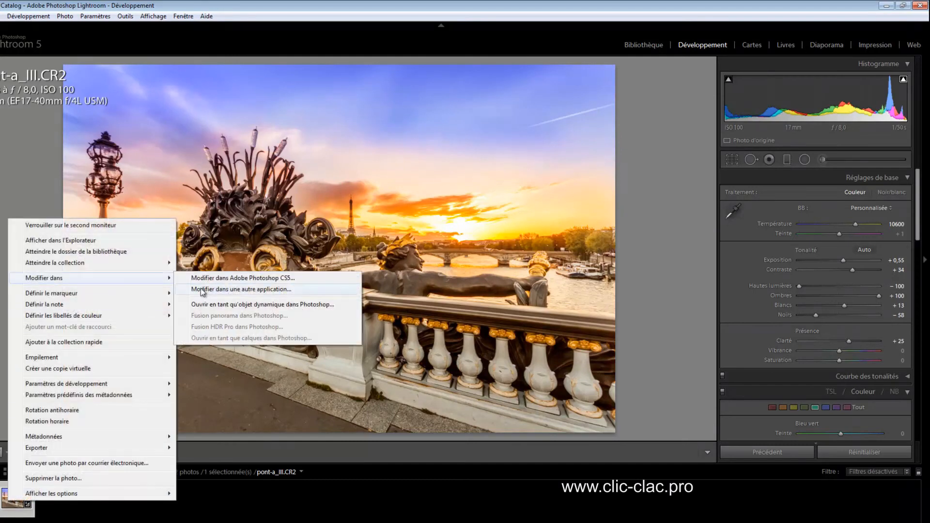
click(231, 279)
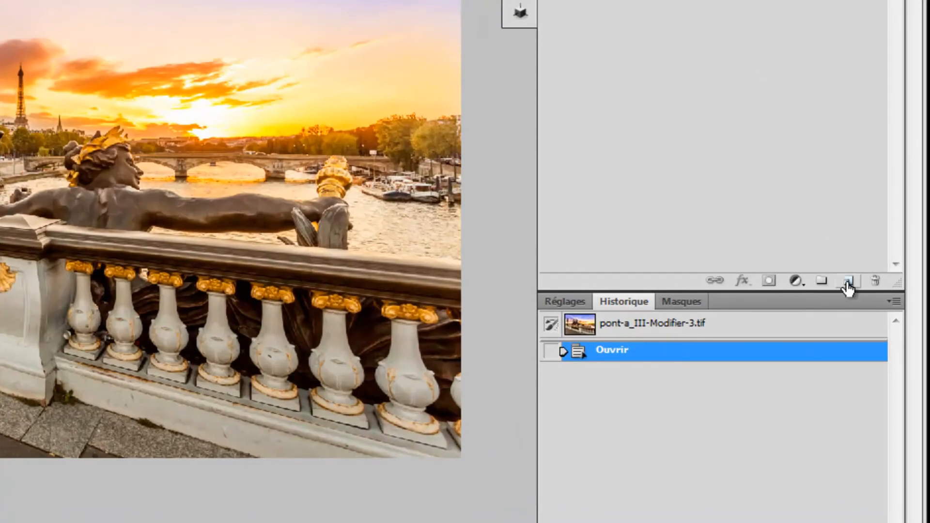
click(848, 281)
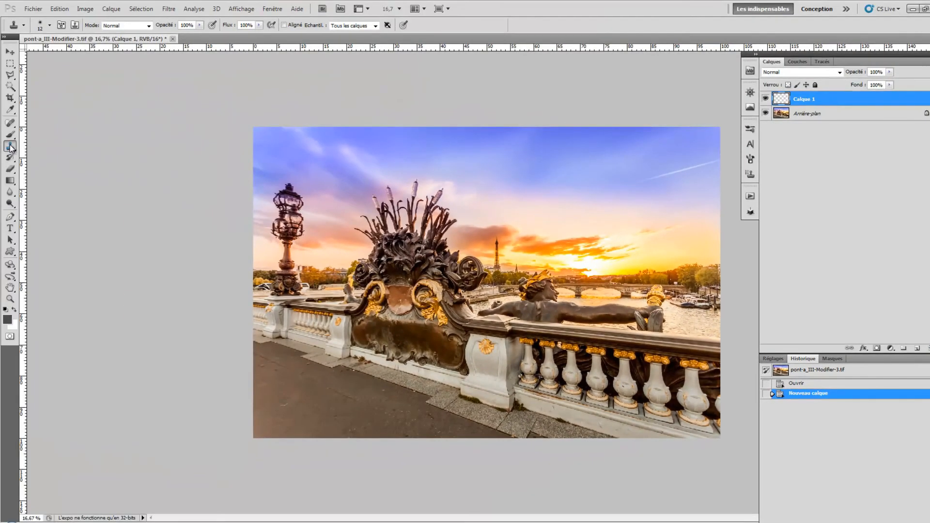
- Choose the Clone Stamp tool and set its brush to 64 px with 0% hardness
right_click(11, 148)
click(49, 147)
scroll(303, 413, up, 1)
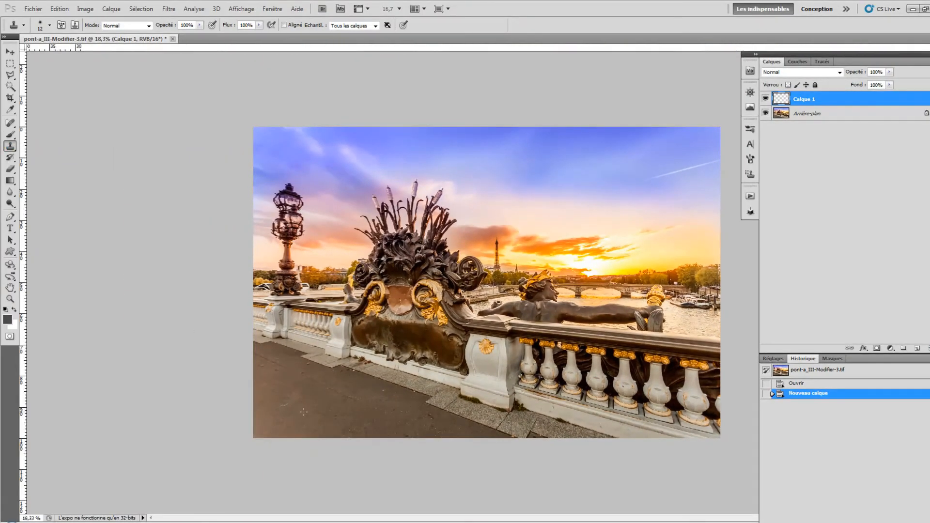
scroll(304, 413, up, 1)
scroll(319, 404, up, 13)
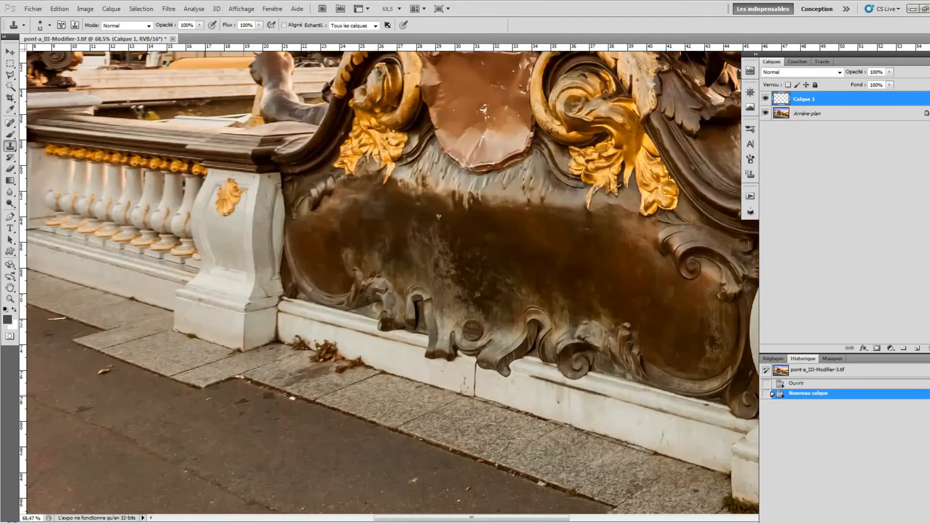
right_click(322, 373)
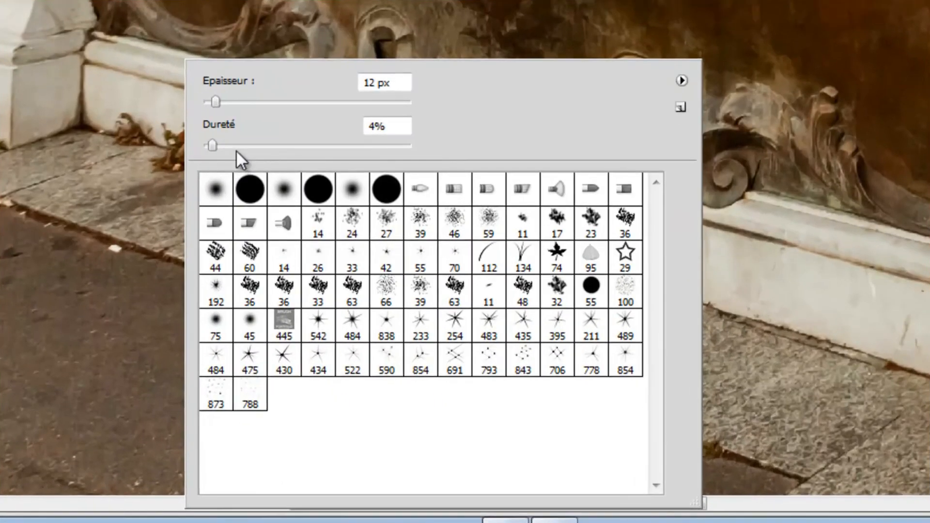
drag(212, 145, 189, 155)
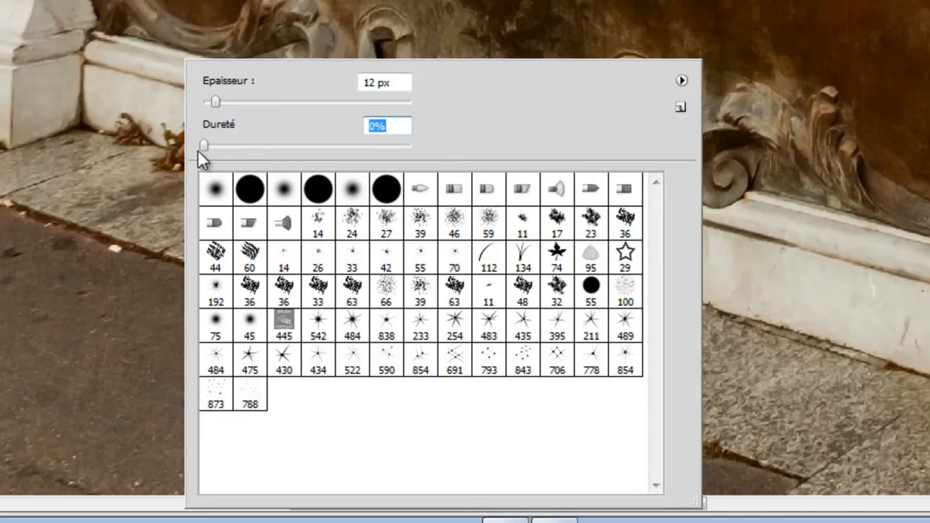
drag(214, 102, 271, 97)
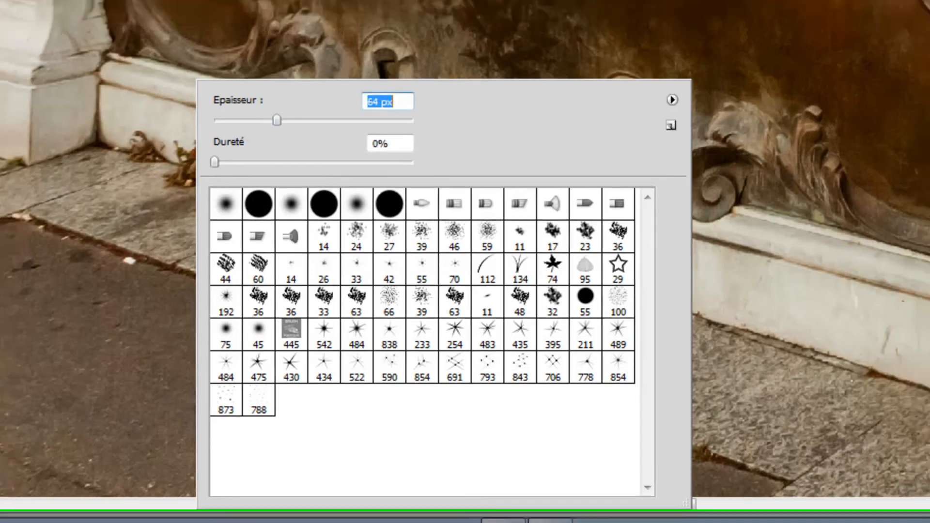
click(345, 266)
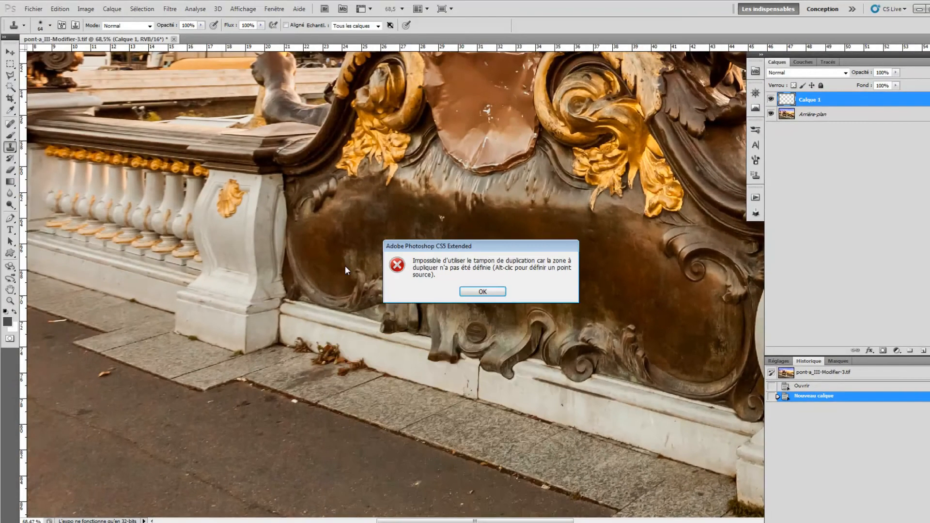
click(469, 291)
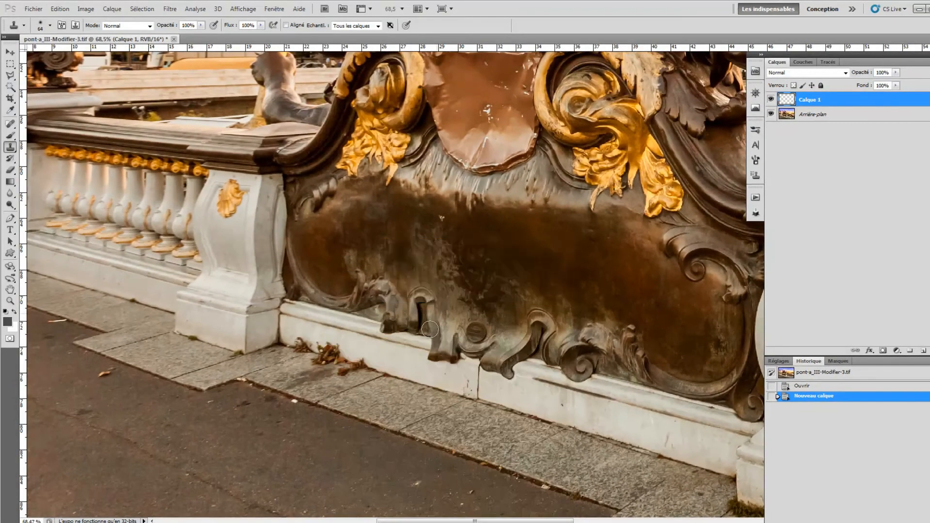
- Clone out the dead leaves along the foot of the wall, sampling the clean line between wall and pavement
scroll(314, 360, up, 3)
drag(278, 328, 363, 366)
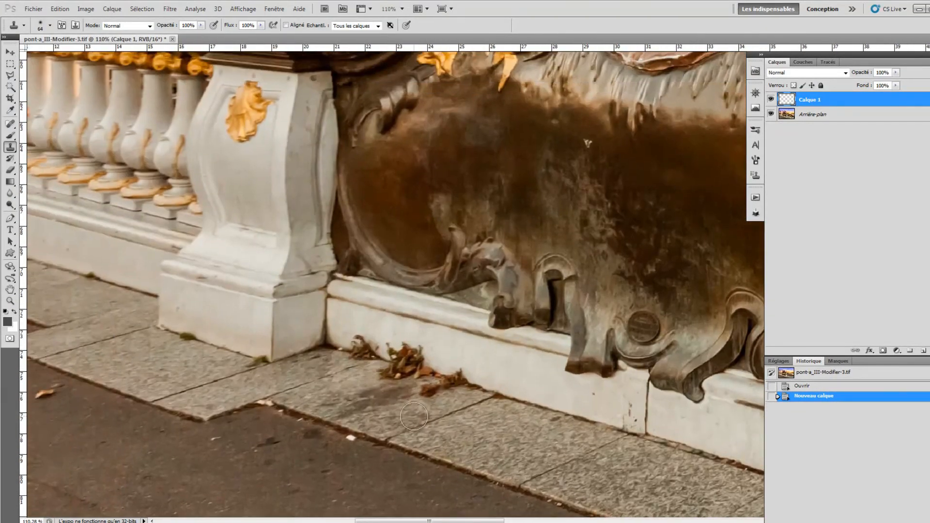
scroll(385, 409, up, 2)
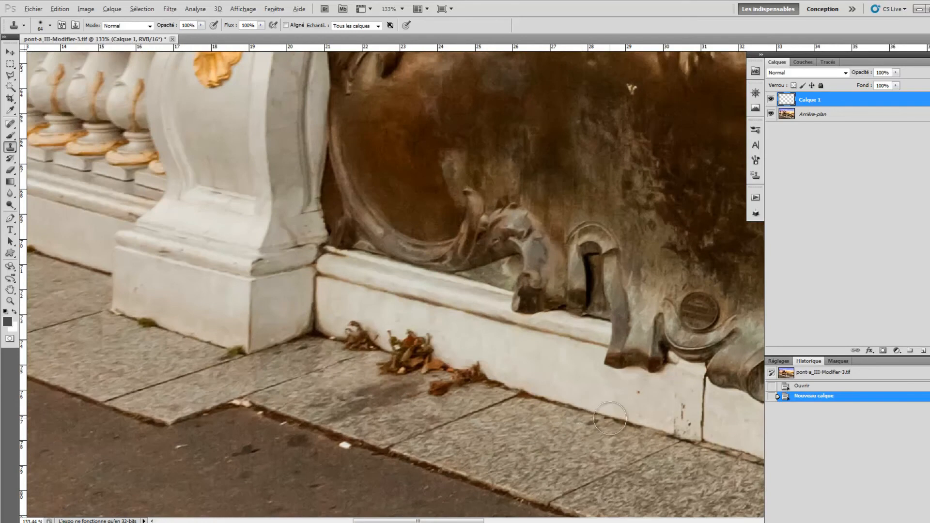
alt+click(611, 419)
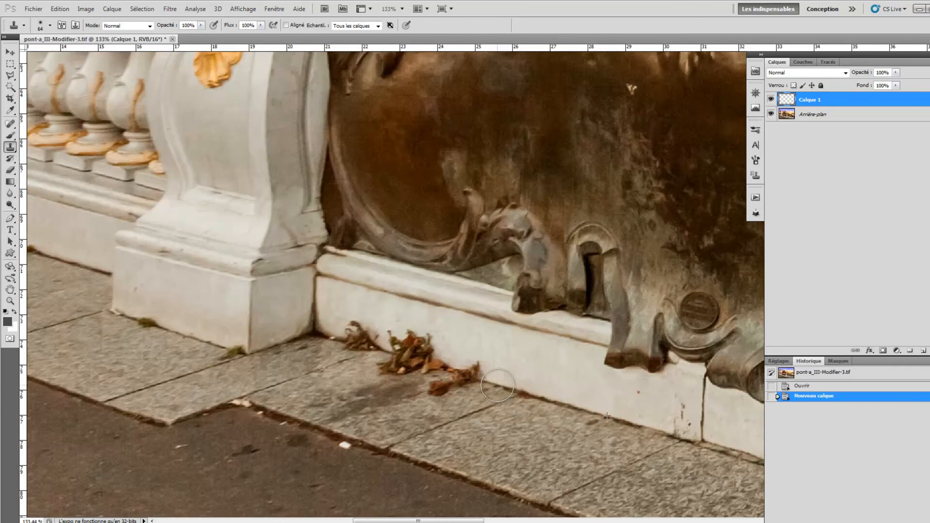
drag(498, 385, 348, 342)
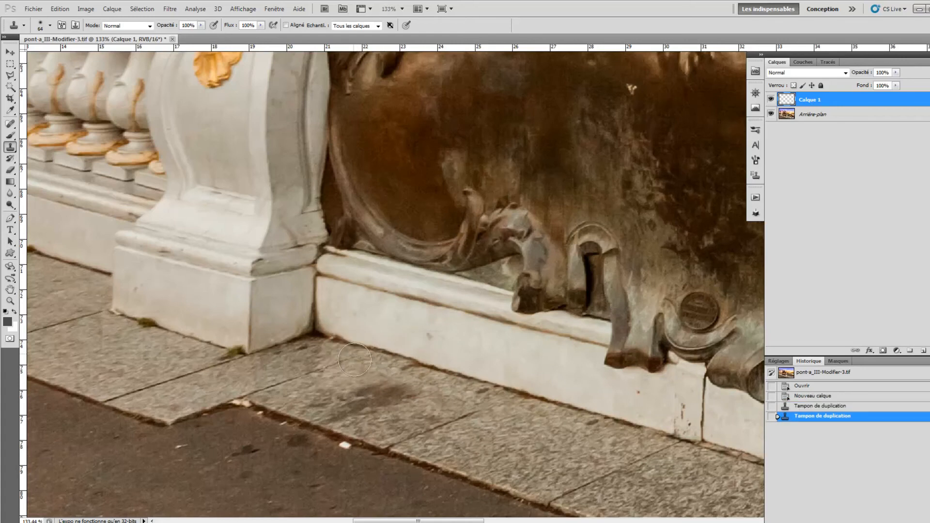
- Clone out the white marks on the brown panel between the gilded scrolls, reducing the brush to 42 px
mouse_move(331, 428)
mouse_down()
mouse_move(297, 389)
mouse_move(280, 386)
mouse_up()
mouse_move(607, 483)
mouse_down()
mouse_move(462, 436)
mouse_move(335, 417)
mouse_up()
drag(339, 191, 387, 376)
mouse_move(392, 70)
mouse_down()
mouse_move(414, 365)
mouse_move(431, 399)
mouse_up()
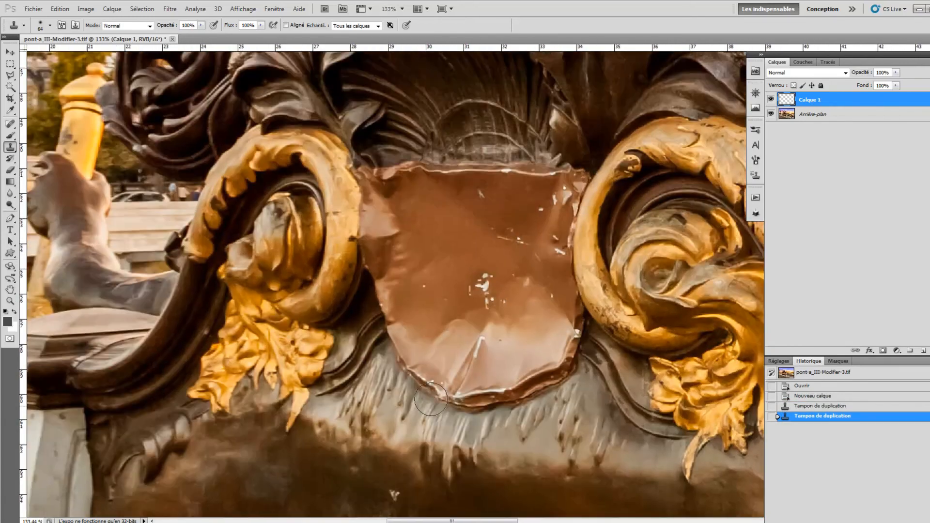
mouse_move(466, 250)
mouse_down()
mouse_move(492, 304)
mouse_move(495, 282)
mouse_move(434, 277)
mouse_move(431, 284)
mouse_move(448, 304)
mouse_up()
key(bracketleft)
- Clone the dark background over the bottle behind the balusters next to the pedestal
scroll(479, 325, down, 5)
scroll(491, 334, down, 4)
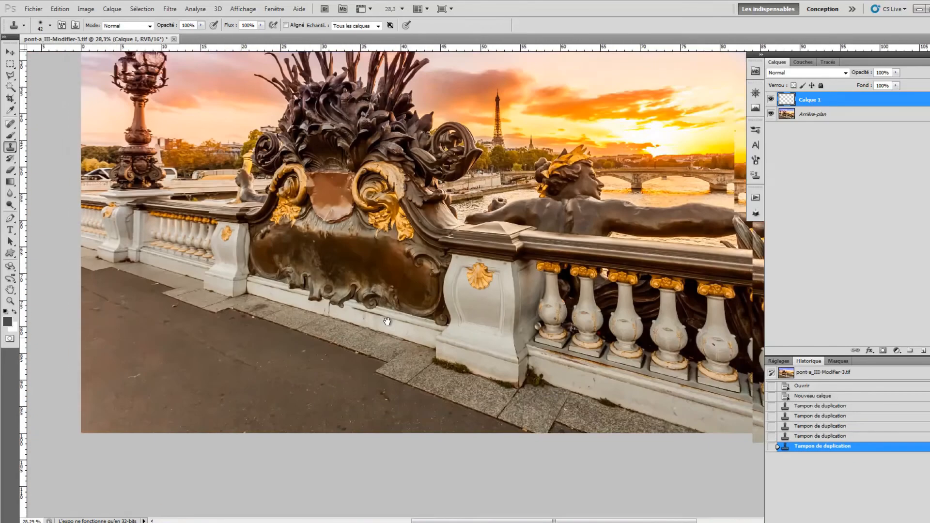
scroll(521, 331, up, 8)
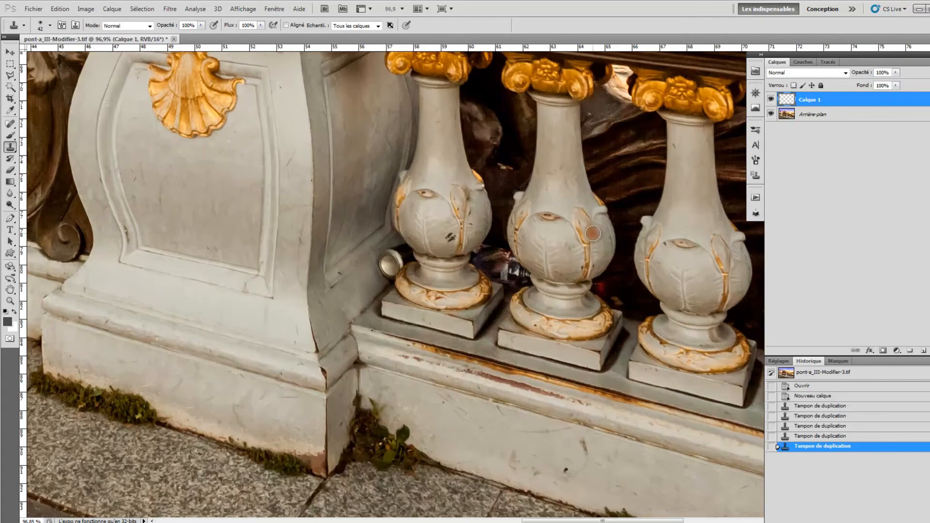
scroll(499, 297, up, 1)
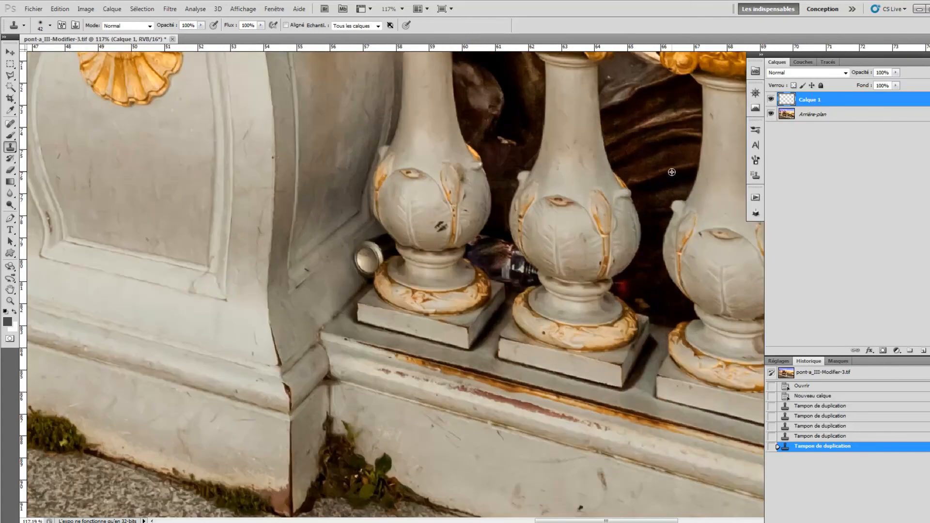
alt+click(662, 168)
mouse_move(498, 249)
mouse_down()
mouse_move(489, 249)
mouse_move(512, 278)
mouse_up()
- Examine the balustrade, the sculpture and the whole photo for remaining elements to retouch
scroll(414, 269, down, 8)
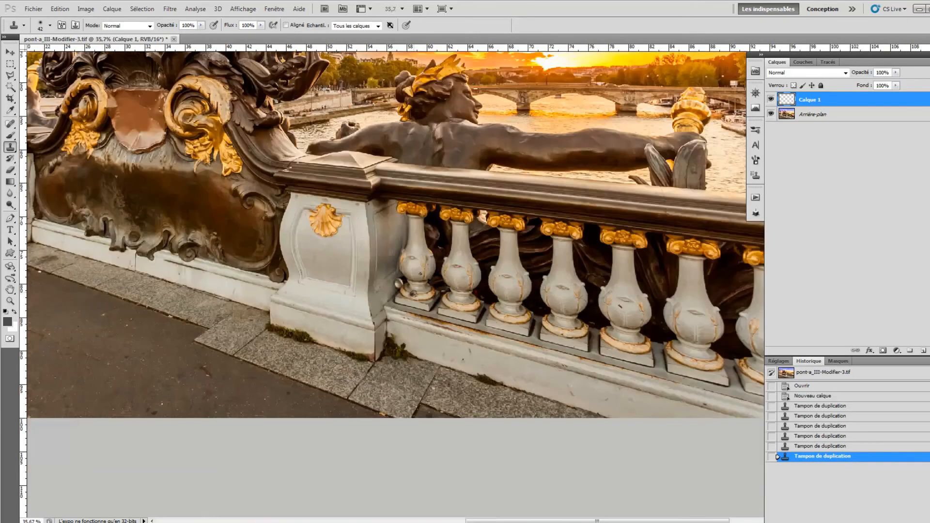
scroll(414, 293, up, 5)
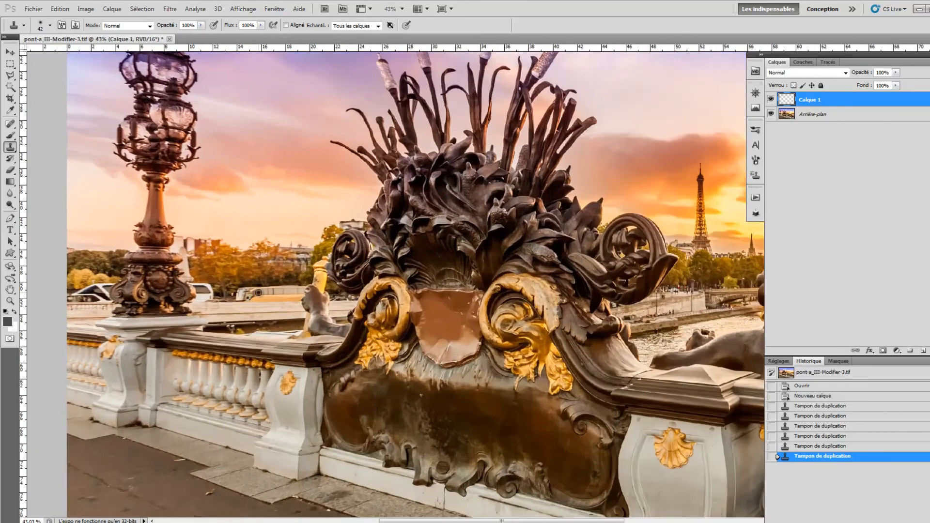
scroll(396, 321, down, 7)
scroll(477, 334, up, 3)
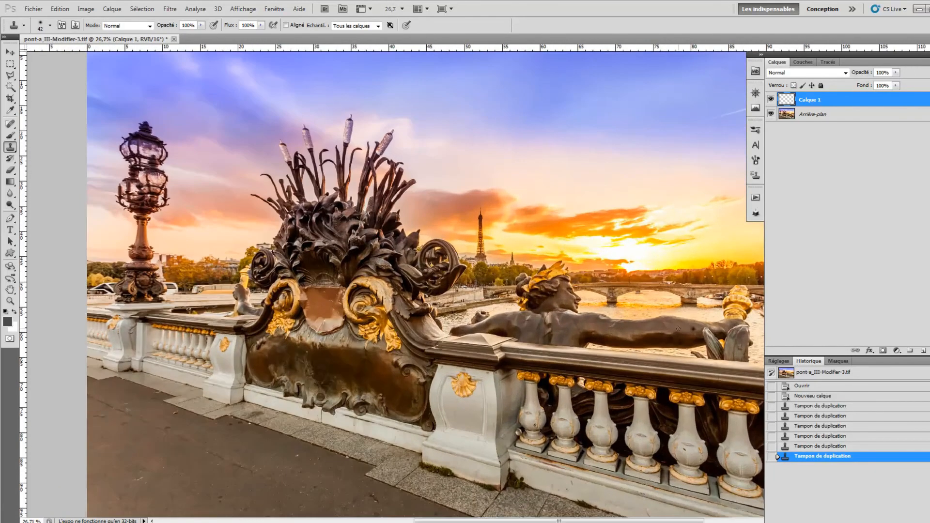
scroll(477, 335, down, 3)
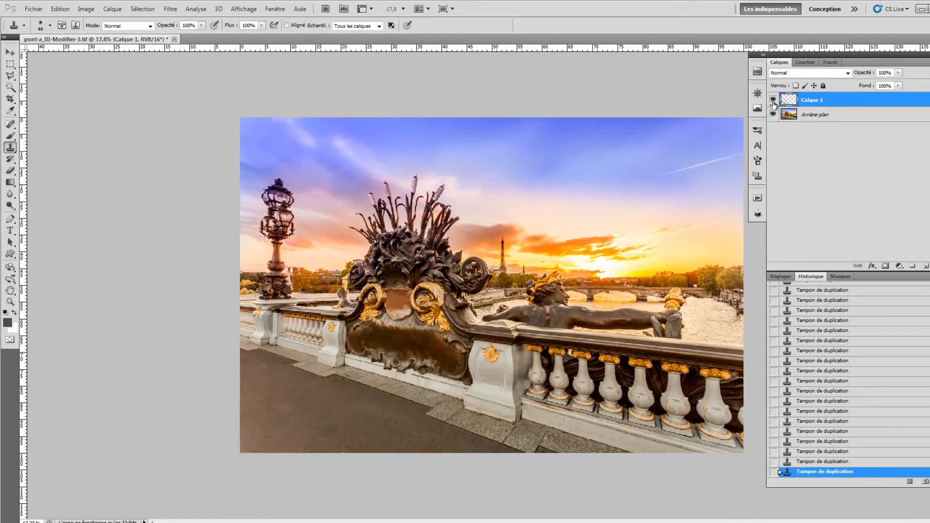
- Close the retouched document and save it as a TIFF, with the layers discarded and a copy saved
click(175, 39)
click(416, 290)
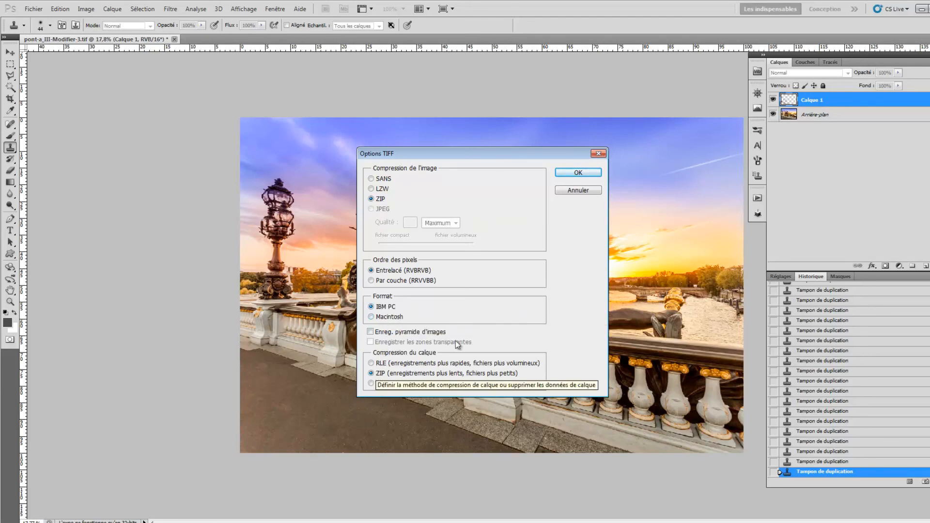
click(373, 385)
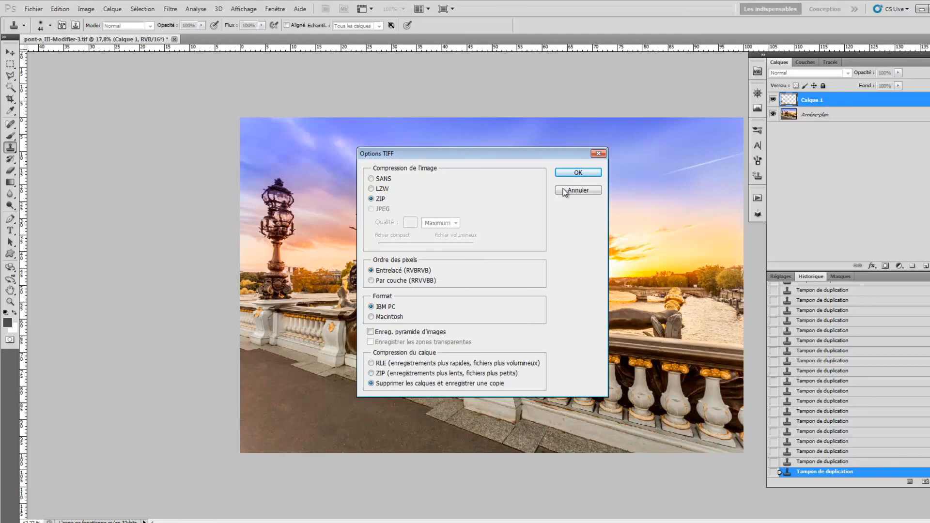
click(591, 174)
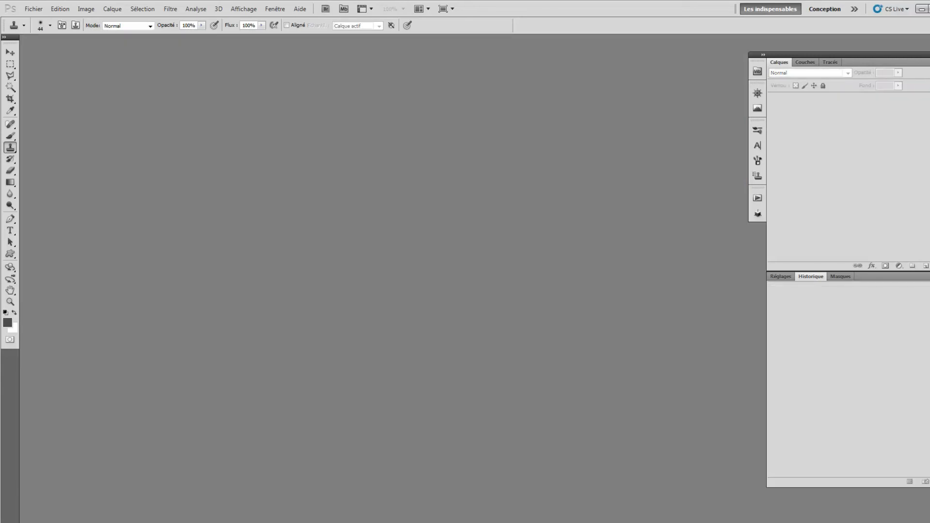
- Switch back to Lightroom, display pont-a_III-Modifier-3.tif and view the white reed heads above the sculpture up close
key(alt+Tab)
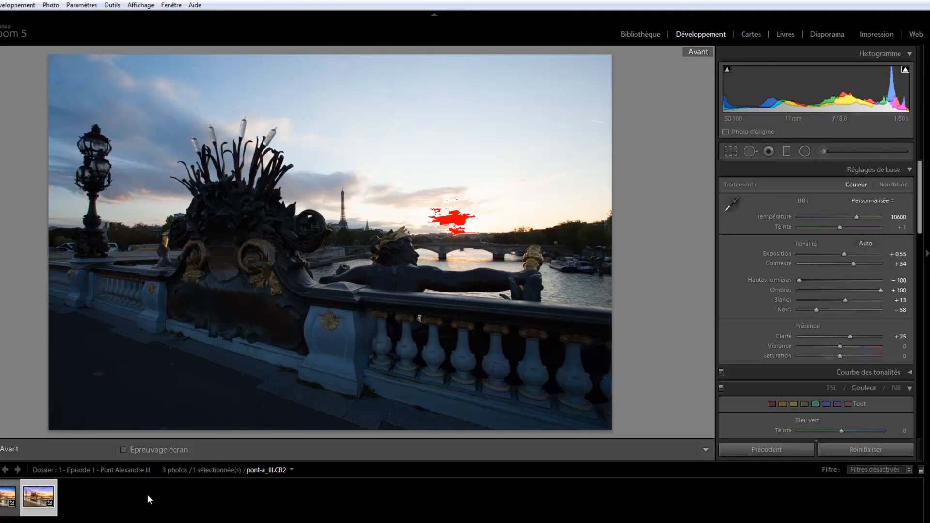
key(Right)
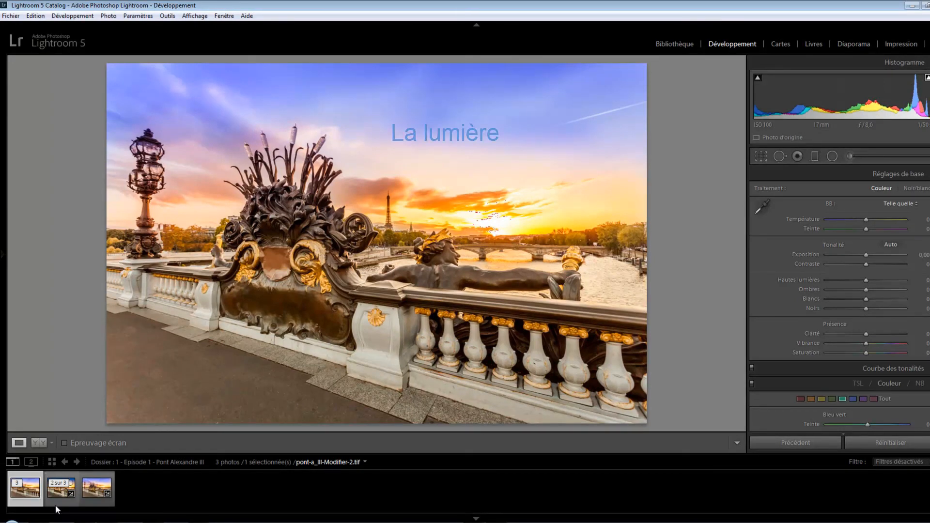
click(295, 136)
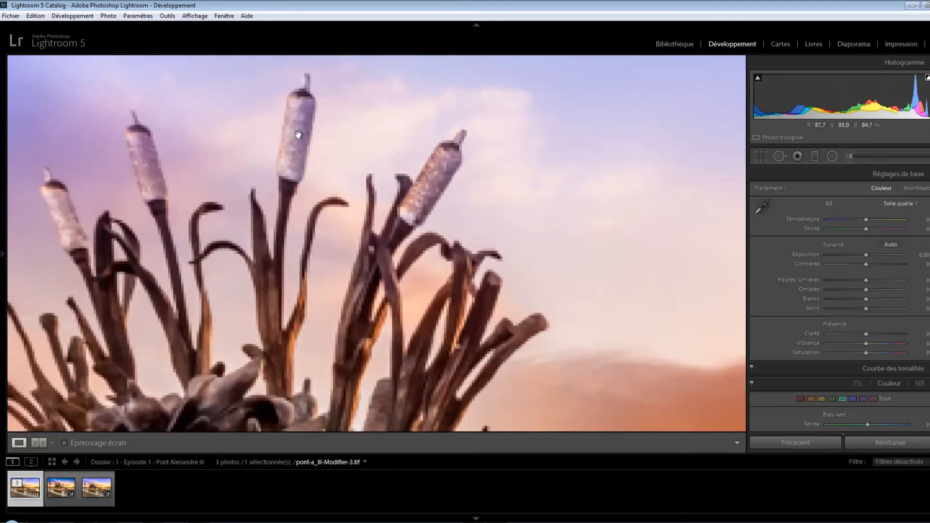
drag(266, 170, 388, 182)
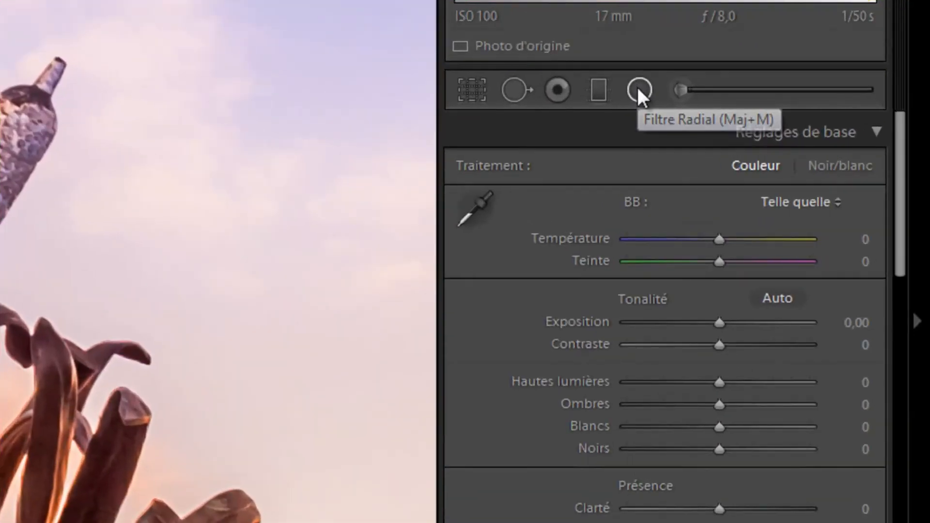
- Start a radial filter using the Exposition effect and set its exposure to 2,00
click(638, 87)
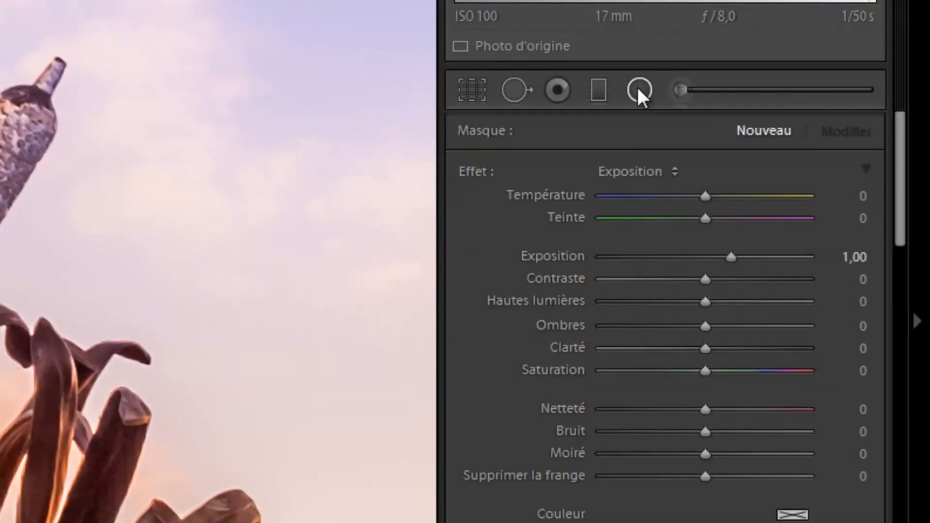
click(643, 173)
click(552, 250)
click(833, 264)
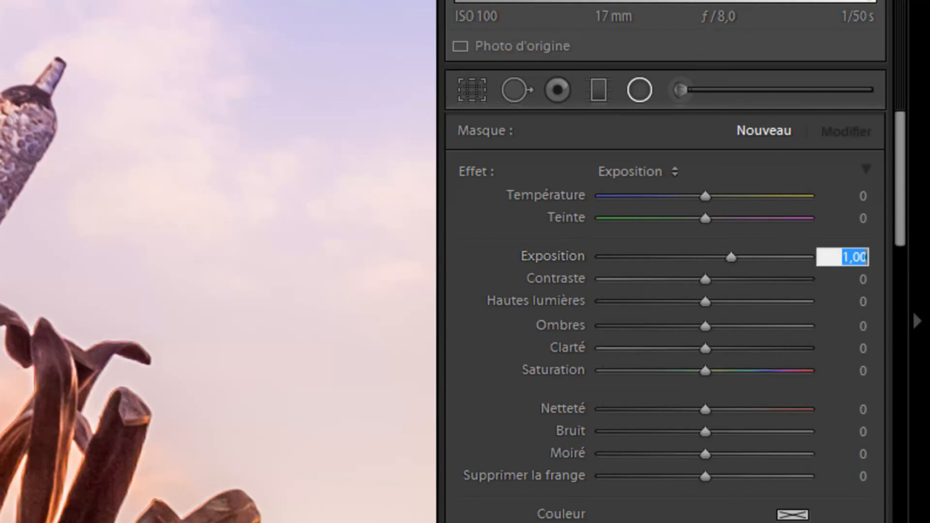
text(2)
key(Return)
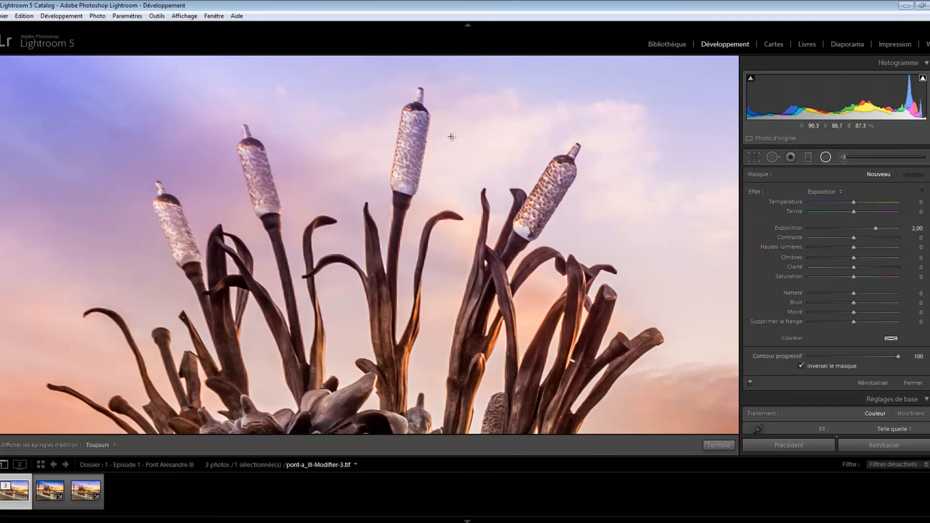
- Draw the radial filter over the tallest reed head, centre it and shrink the ellipse to fit the head
drag(414, 128, 440, 185)
drag(415, 127, 410, 143)
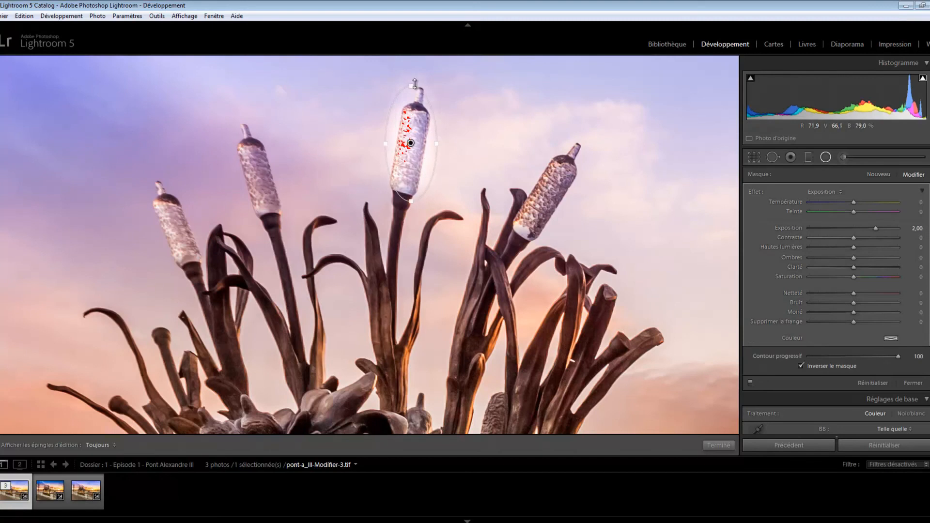
drag(420, 85, 417, 101)
drag(436, 147, 415, 156)
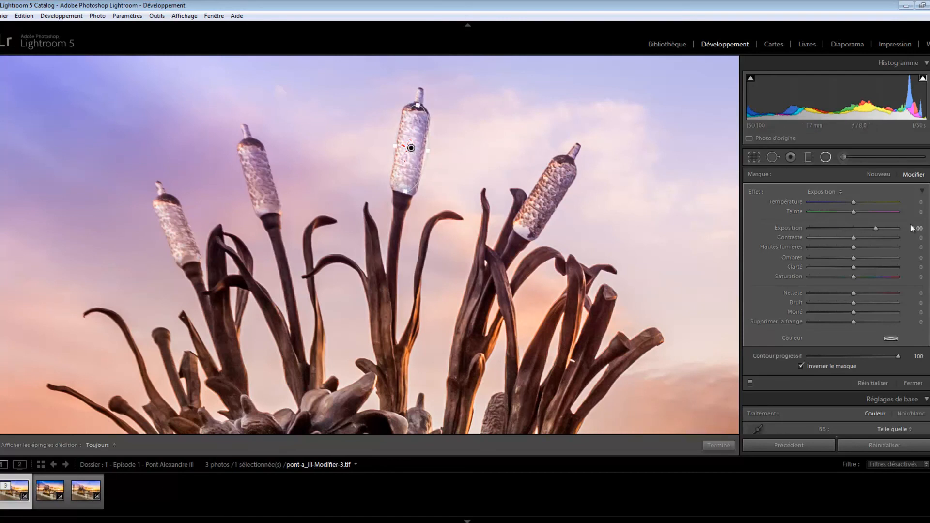
click(914, 383)
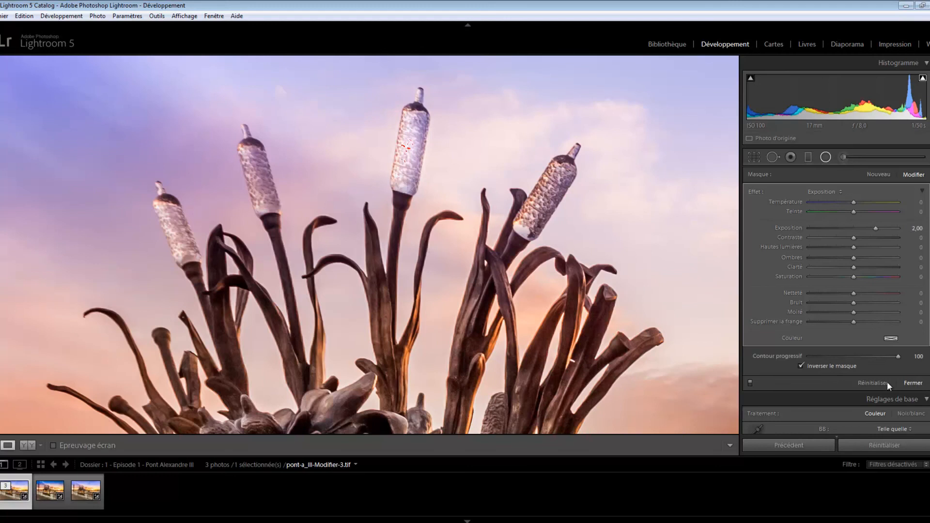
- Raise the exposure of the tallest reed head's radial filter to 3,00, judging it on the whole photo
click(518, 264)
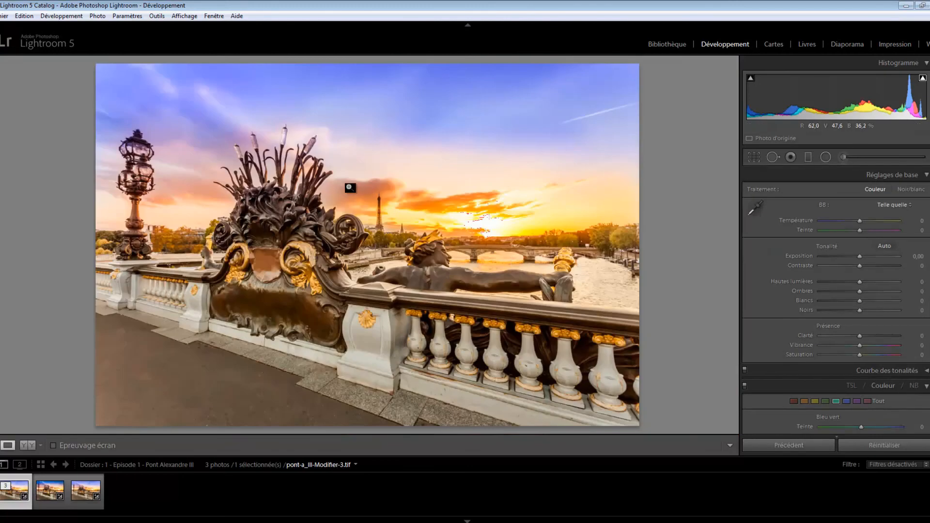
click(826, 157)
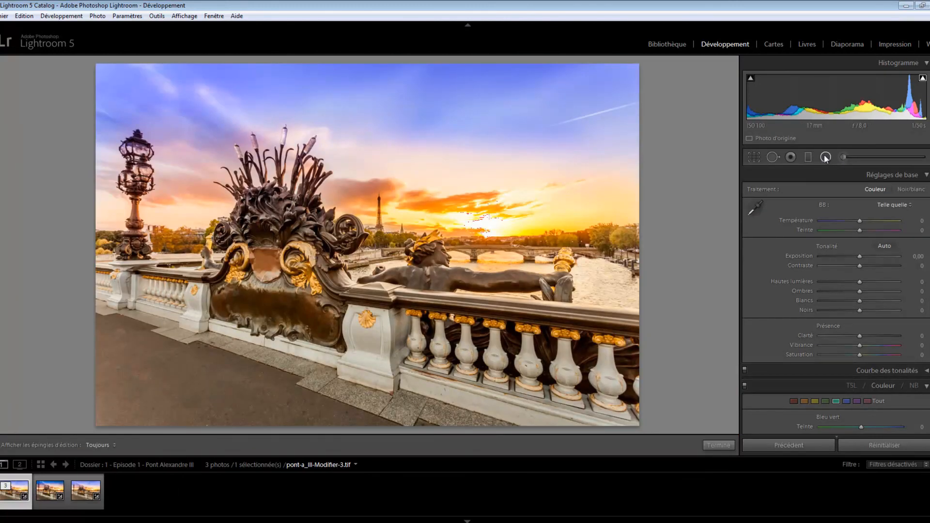
click(284, 136)
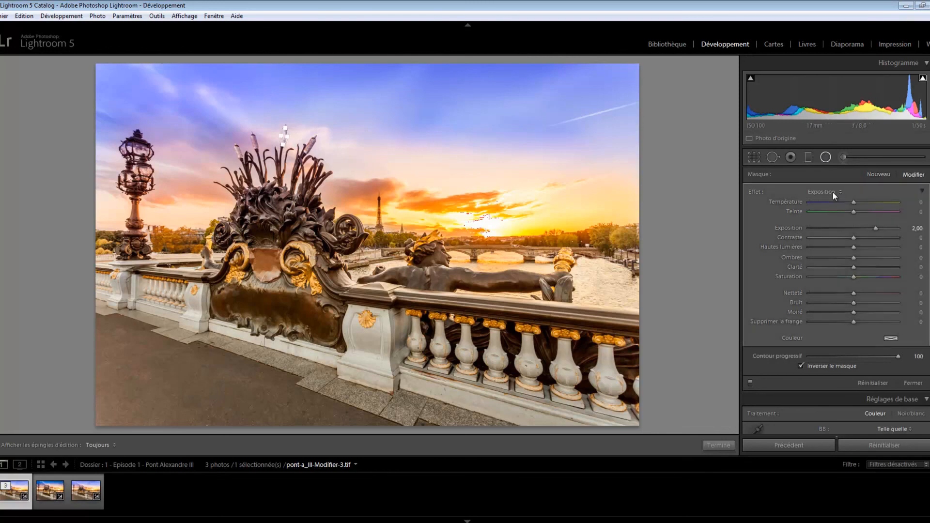
click(917, 228)
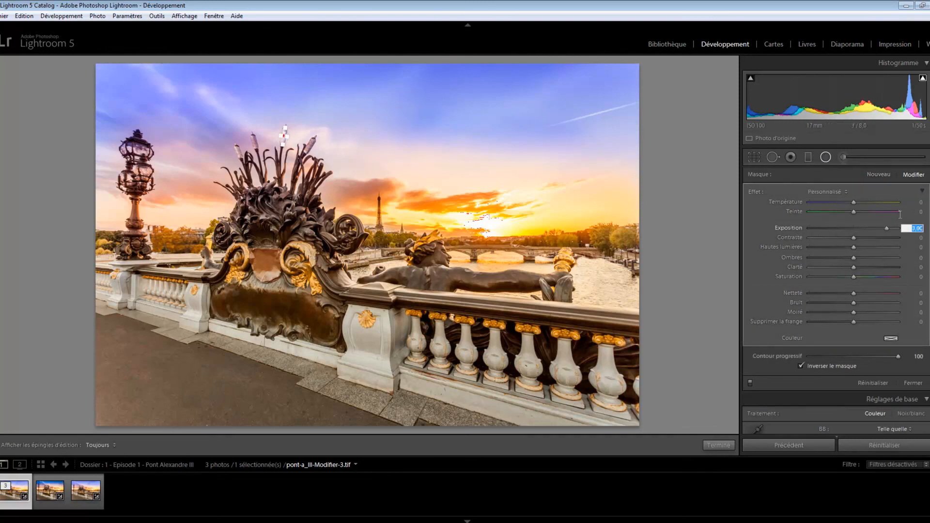
click(914, 383)
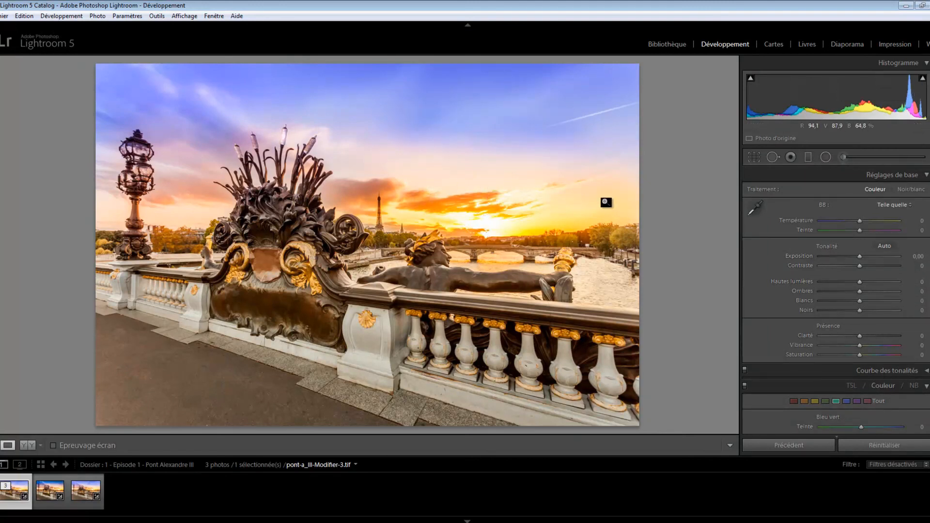
- Duplicate the tallest reed head's radial filter onto the rightmost reed head and rotate and resize it to match
click(287, 140)
click(287, 141)
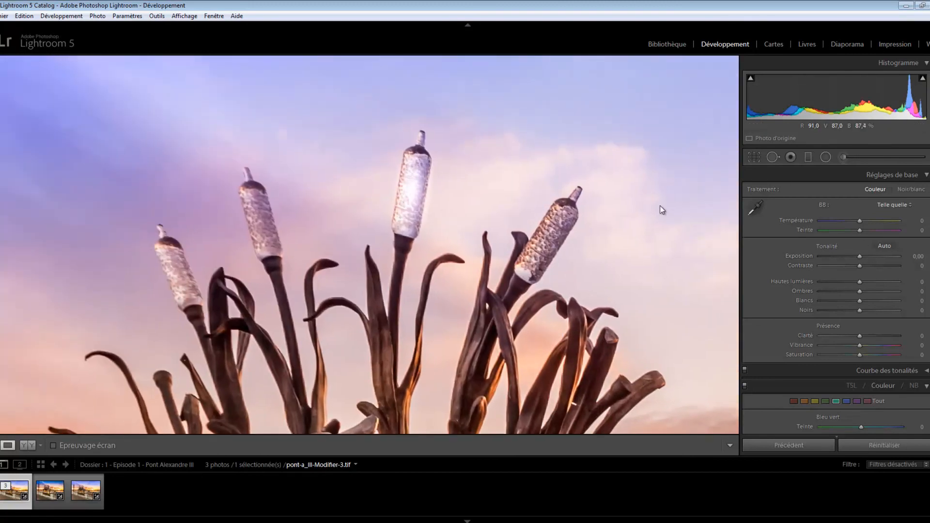
click(826, 157)
click(412, 191)
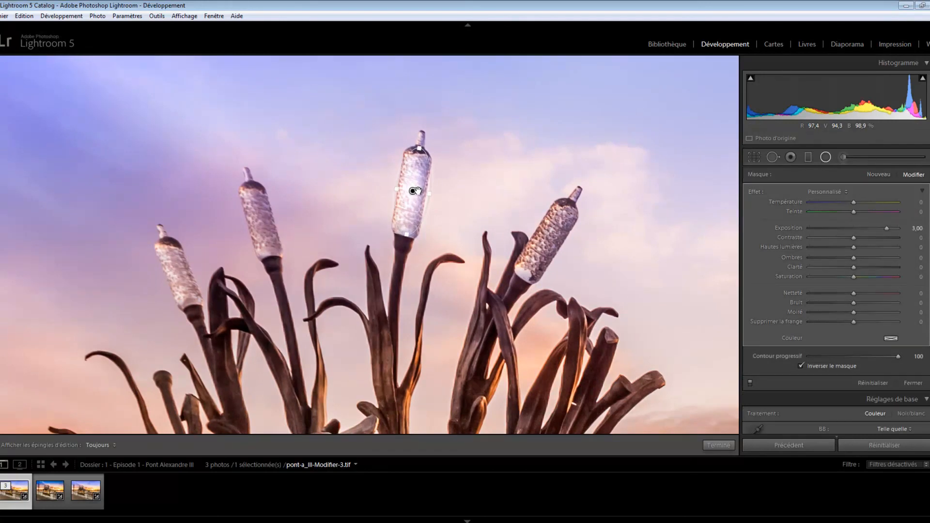
right_click(412, 190)
click(426, 197)
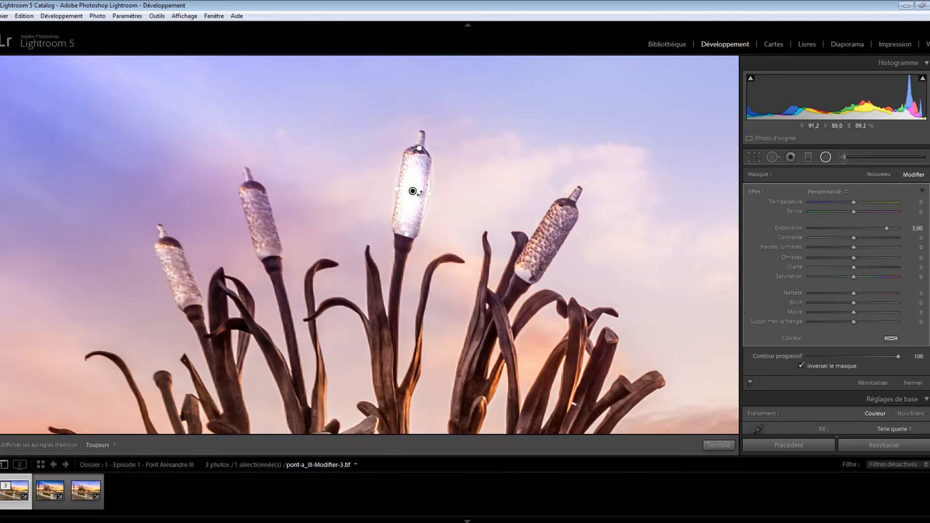
drag(412, 191, 549, 233)
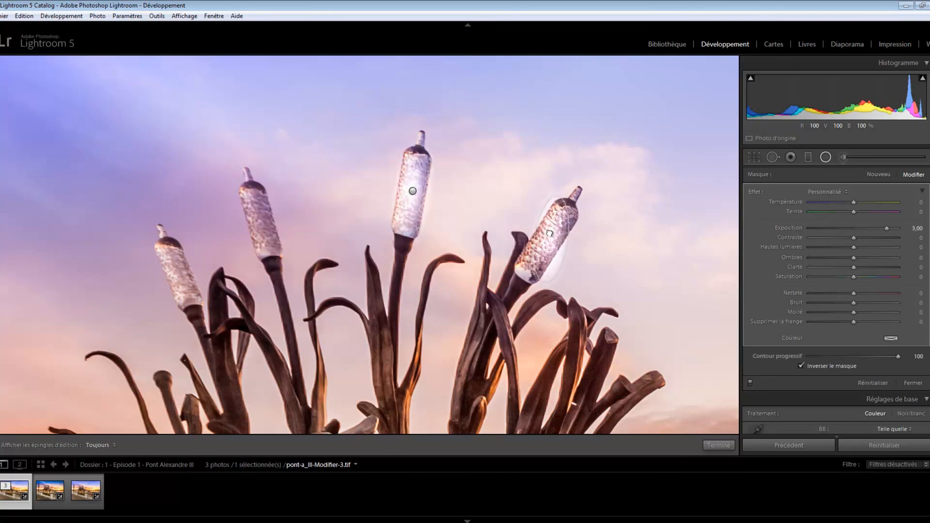
drag(555, 185, 571, 193)
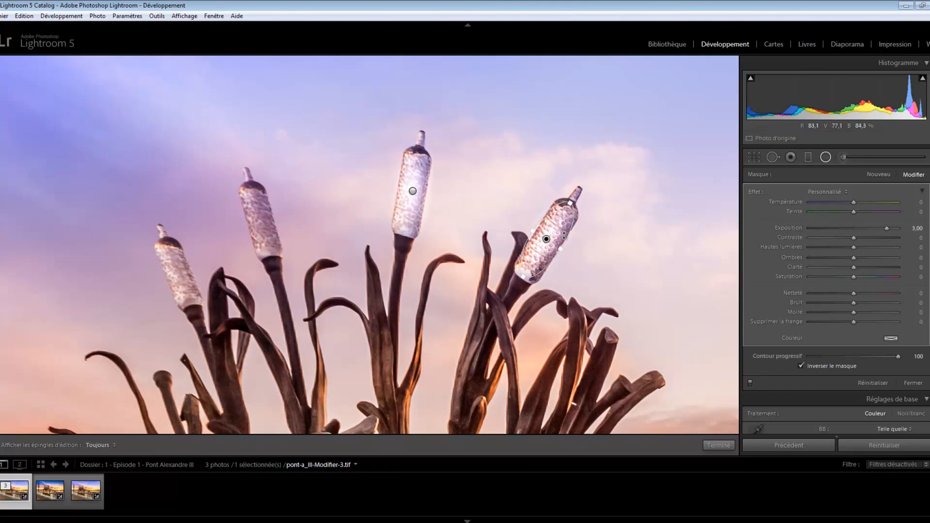
- Duplicate the radial filter onto the two left reed heads and fit the ellipses to their tilt and width
key(alt)
drag(558, 228, 258, 200)
drag(261, 269, 189, 290)
key(alt)
drag(164, 226, 168, 235)
drag(192, 264, 189, 266)
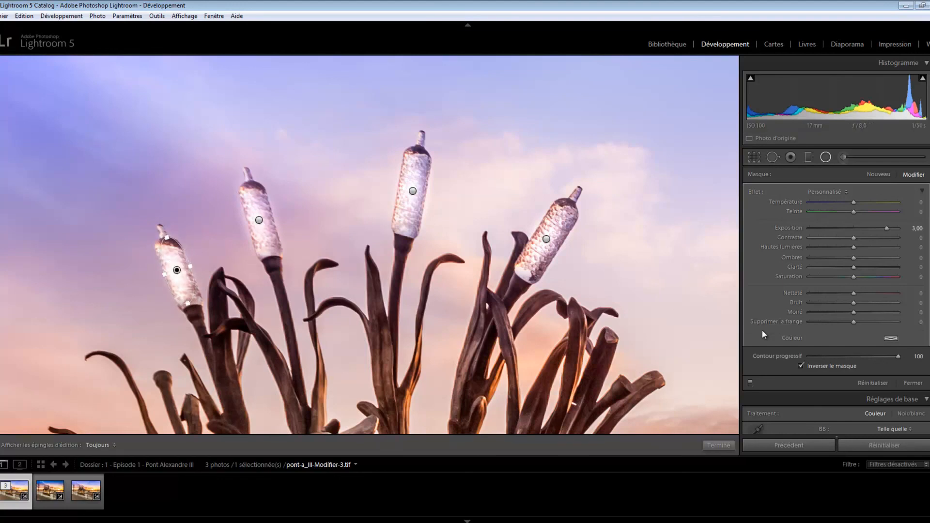
click(905, 380)
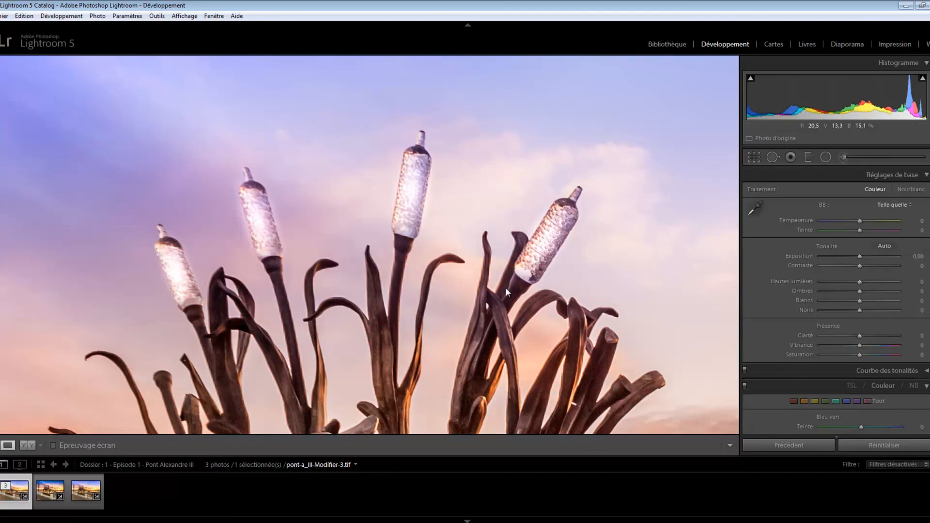
- Draw a radial filter over the upper glass of the street lamp and set its exposure to 3,30
click(506, 291)
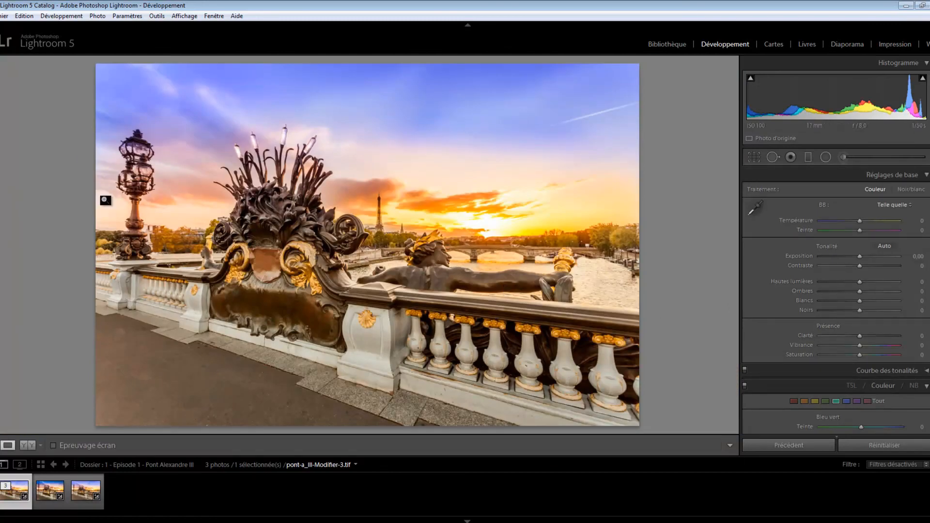
click(137, 152)
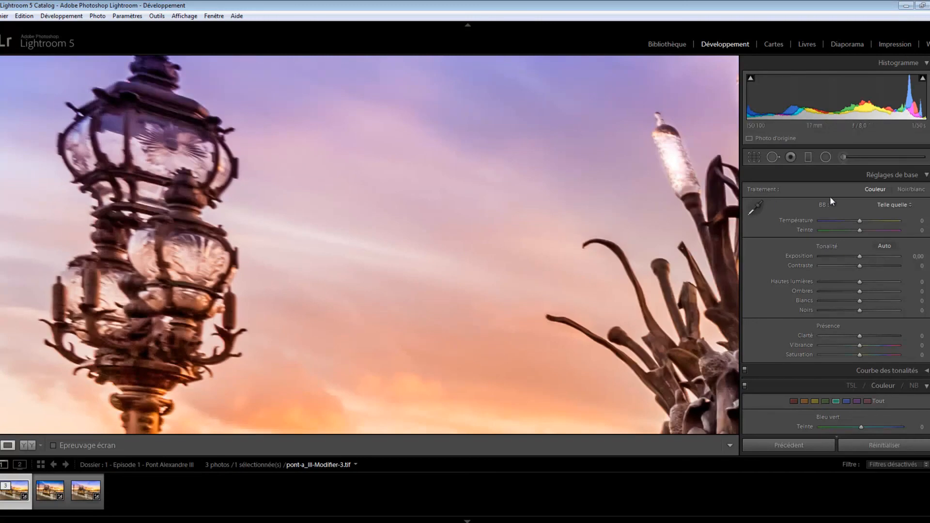
click(824, 158)
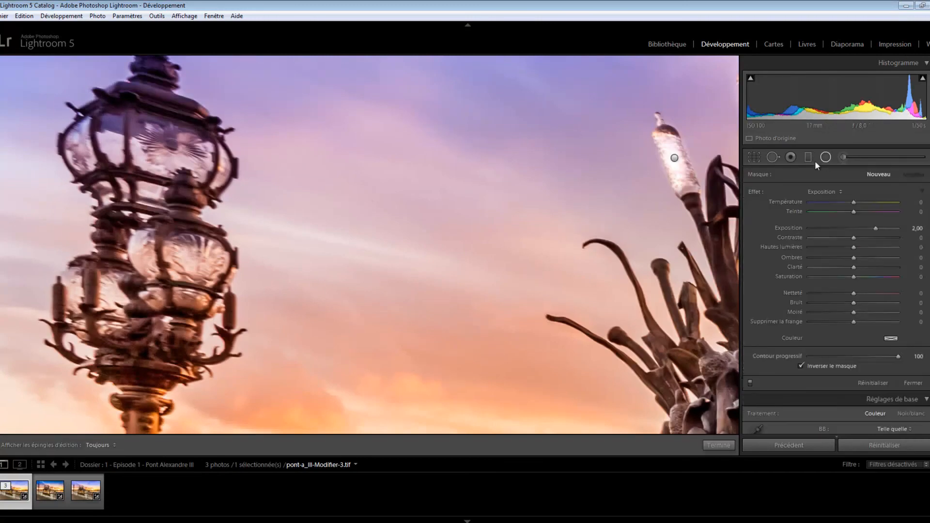
drag(161, 144, 222, 147)
click(918, 228)
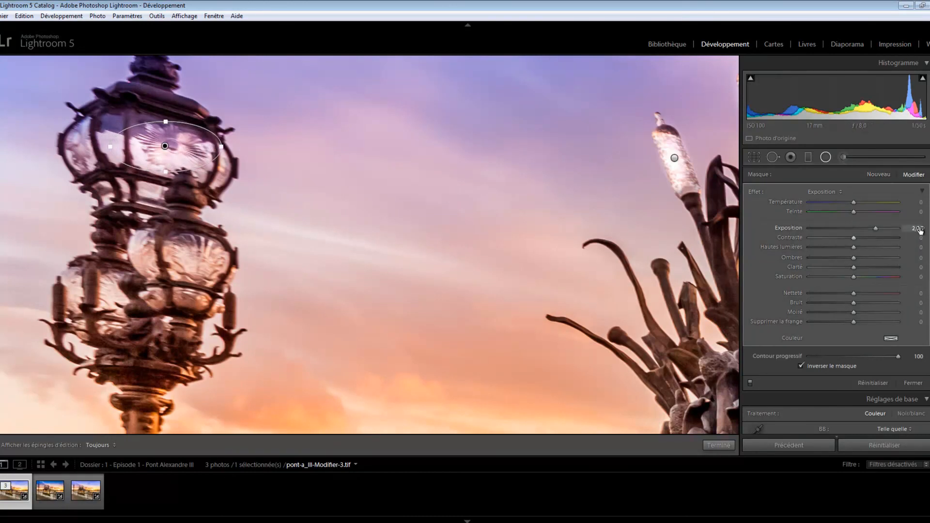
text(3)
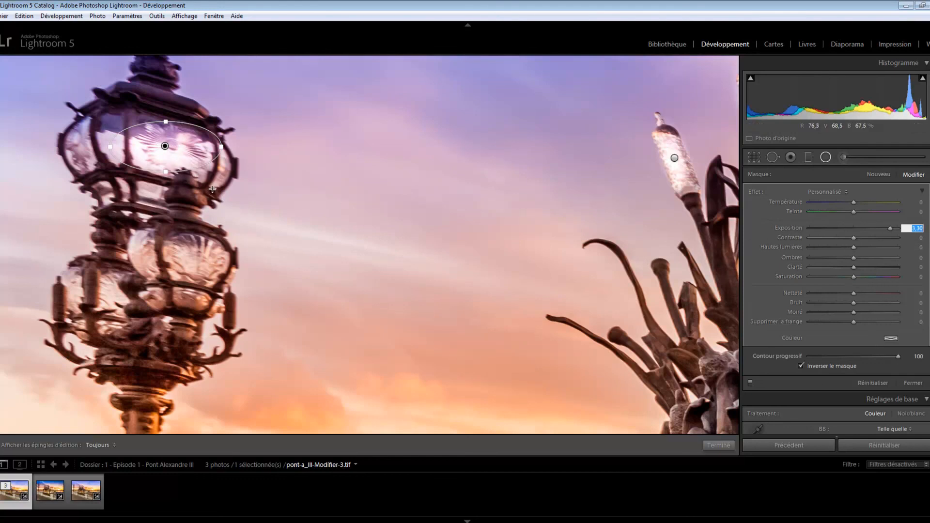
- Duplicate the lamp's radial filter onto its upper-left glass and its two lower globes
key(alt)
drag(200, 160, 215, 267)
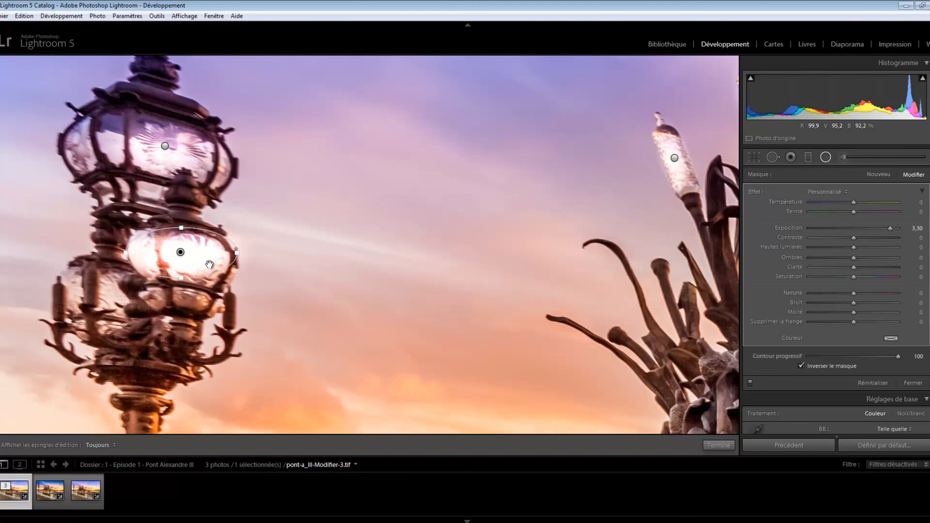
drag(181, 251, 115, 306)
key(alt)
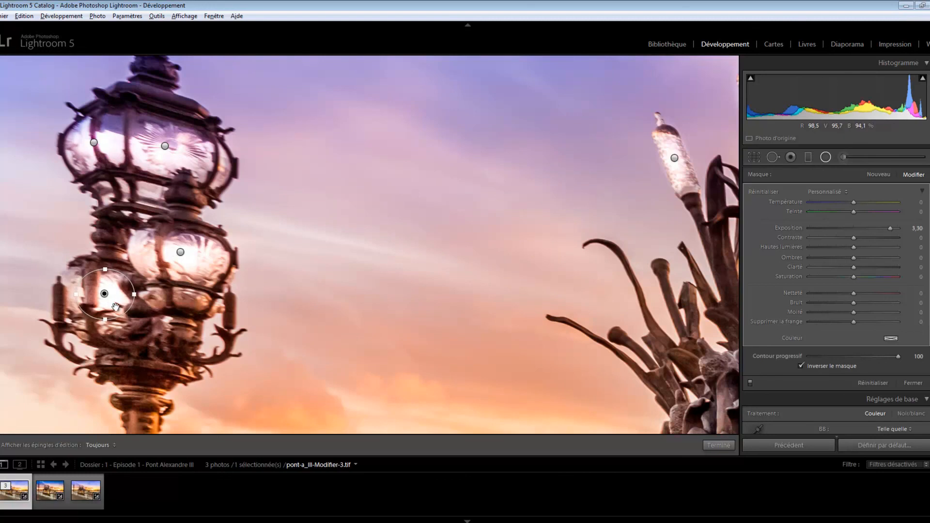
click(913, 383)
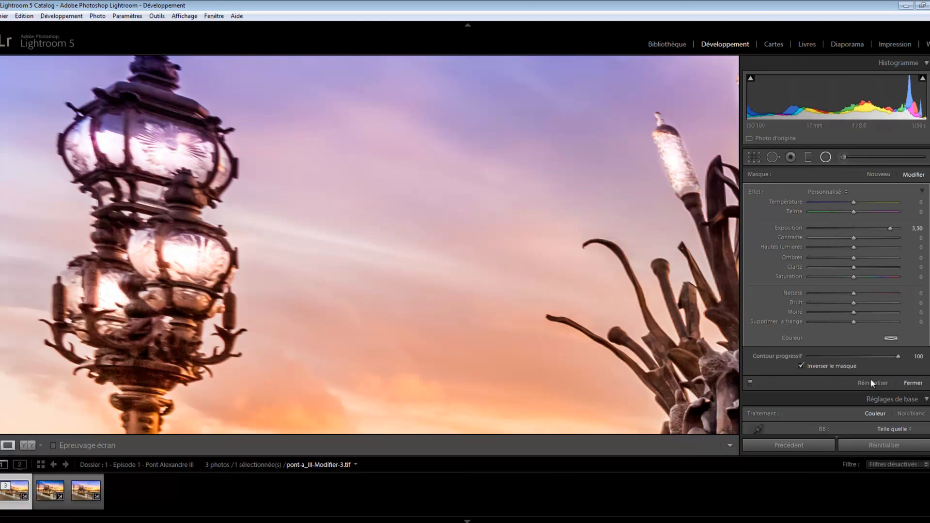
- Compare the whole photo before and after the lighting of the reed heads and street lamp
click(441, 288)
key(shift)
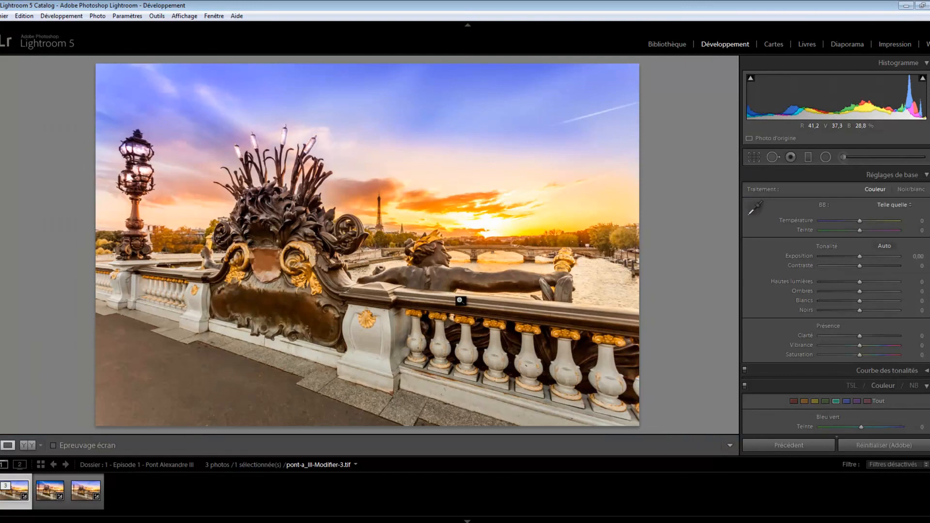
key(backslash)
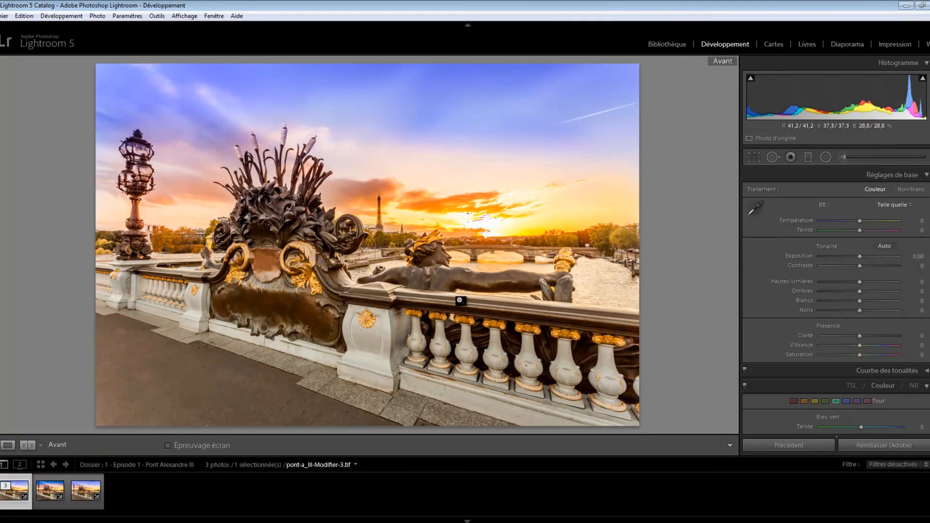
key(backslash)
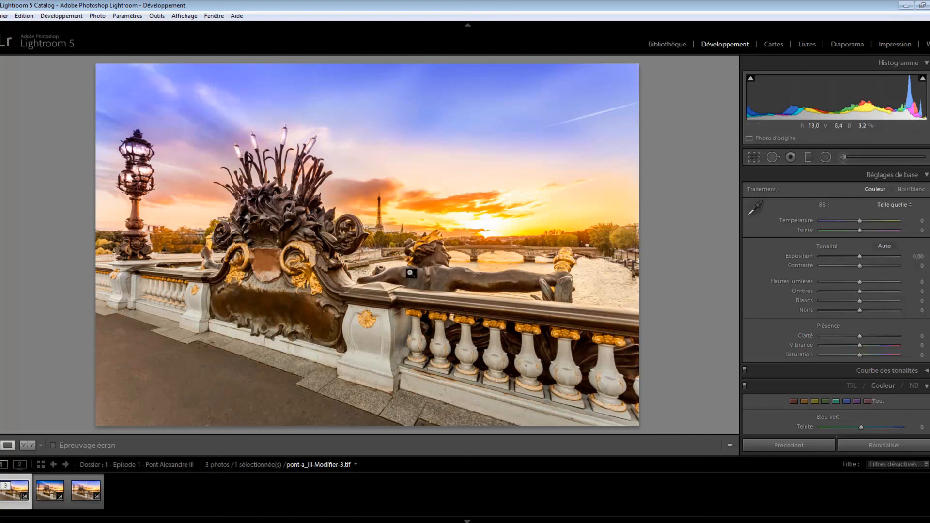
- Add a radial filter with exposure 1,00 over the pavement in the photo's lower-left corner and enlarge its ellipse
click(826, 157)
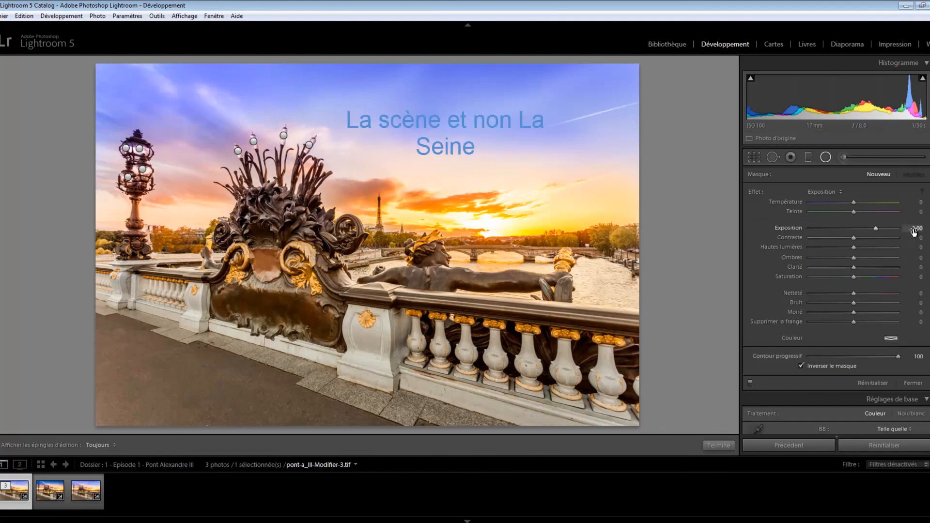
click(914, 228)
text(1)
key(Return)
drag(155, 396, 145, 422)
drag(198, 411, 206, 411)
drag(124, 380, 124, 370)
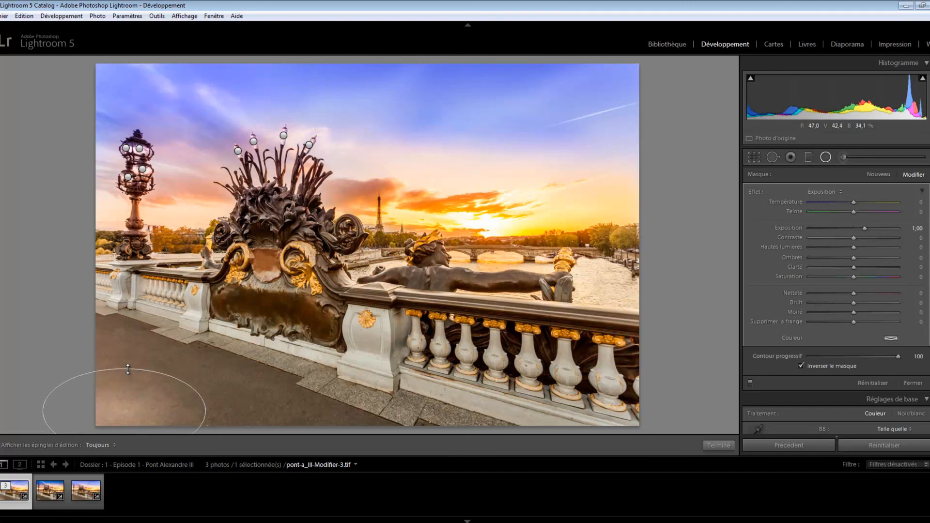
- Add radial filters with exposure 1,00 over the paving beside the front pedestal and the sculpture's right gilded scroll
drag(397, 397, 456, 415)
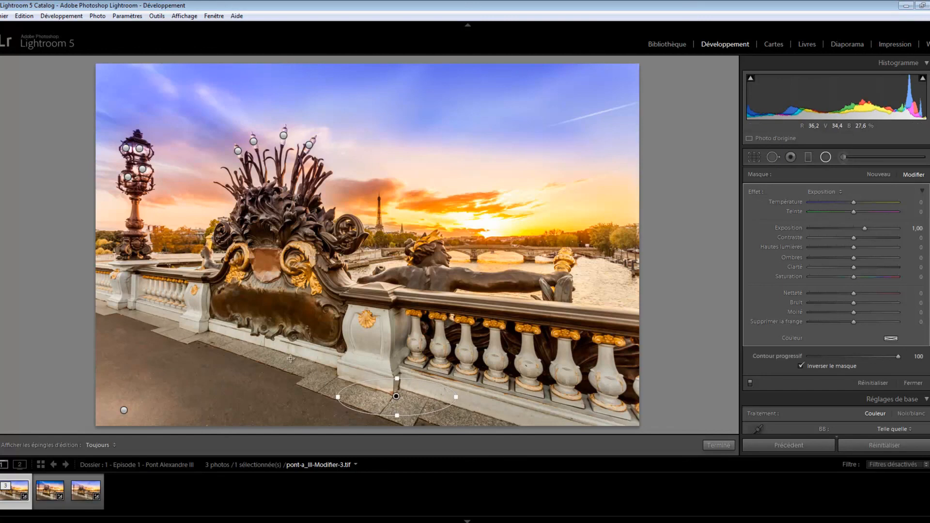
mouse_move(244, 303)
mouse_down()
mouse_move(287, 325)
mouse_move(278, 320)
mouse_move(312, 278)
mouse_up()
key(alt)
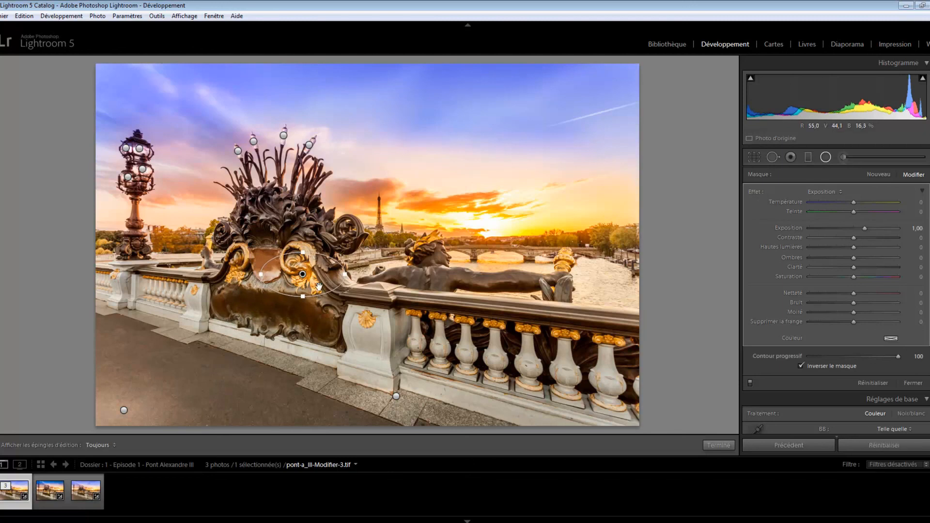
- Duplicate the 1,00 exposure filter onto the sculpture's lower panel, the left balustrade base, the bronze foliage, the dark scroll and beside the reclining figure
key(alt)
drag(322, 308, 190, 320)
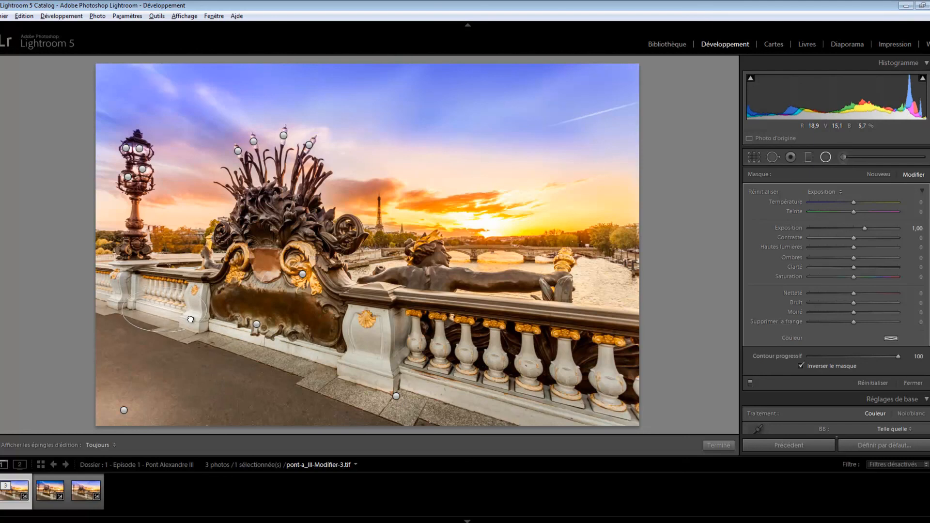
mouse_move(146, 310)
mouse_down()
mouse_move(159, 248)
mouse_move(131, 167)
mouse_move(165, 165)
mouse_move(273, 224)
mouse_move(307, 229)
mouse_move(334, 249)
mouse_move(334, 233)
mouse_move(346, 245)
mouse_up()
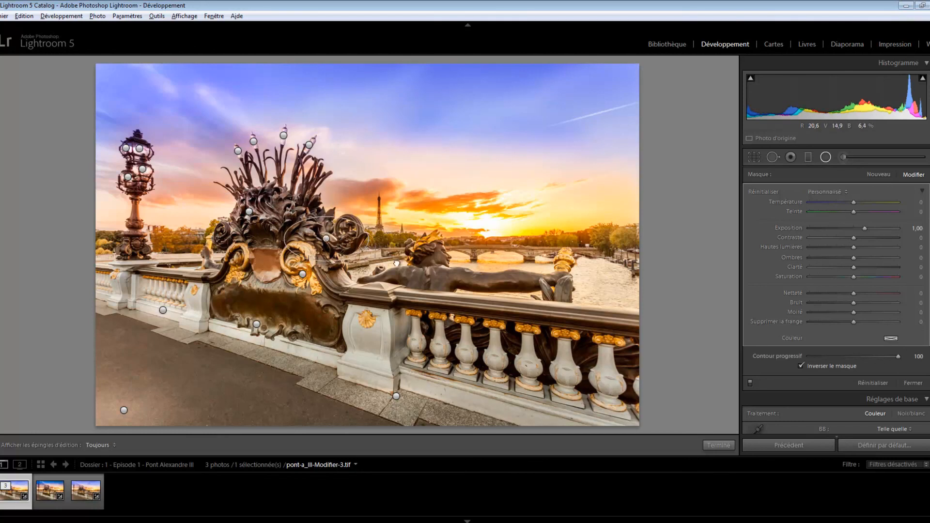
- Add radial filters with exposure 1,00 over the reclining figure's shoulder, outstretched arm and the gilded finial by its hand
click(437, 273)
click(434, 272)
drag(430, 272, 512, 283)
key(alt)
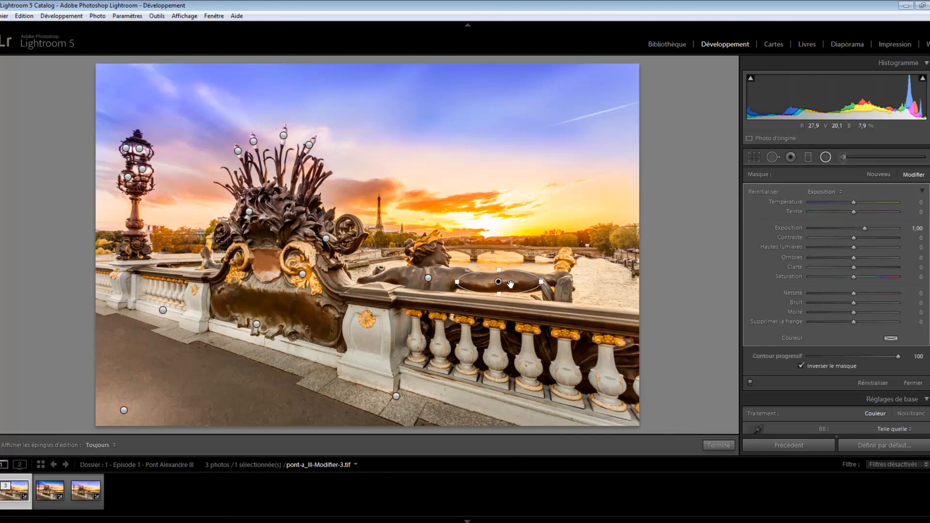
drag(562, 256, 564, 267)
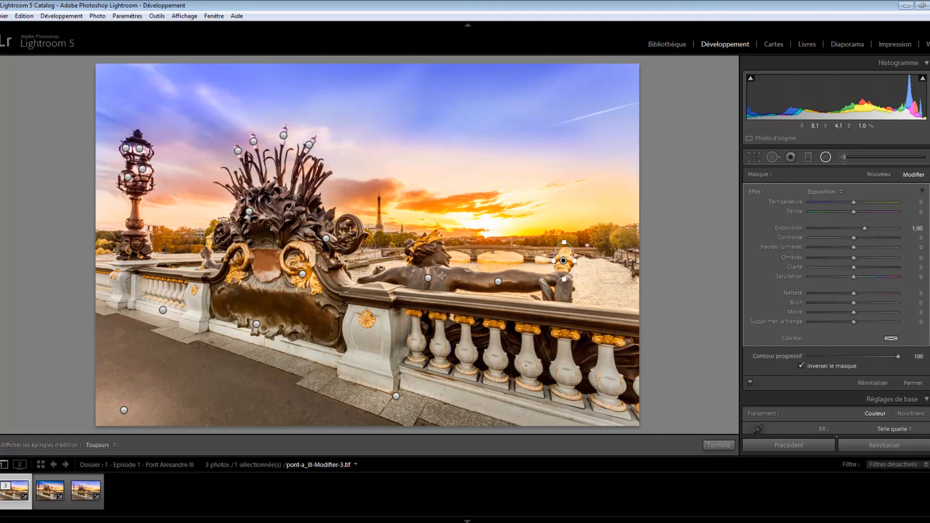
- Add a radial filter with exposure 1,00 over the reclining figure's gilded crown, rotating and fitting the ellipse to its slant
click(428, 240)
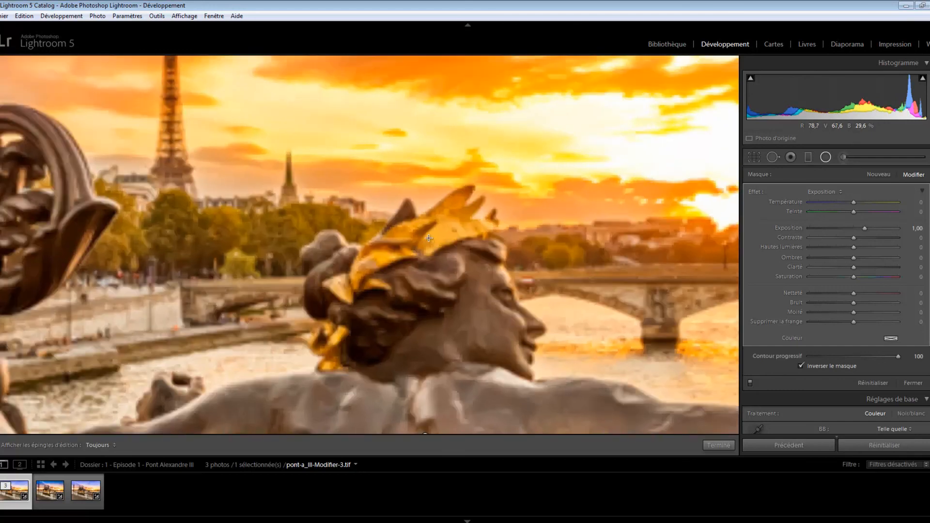
drag(423, 228, 465, 251)
drag(409, 237, 387, 261)
drag(443, 253, 460, 229)
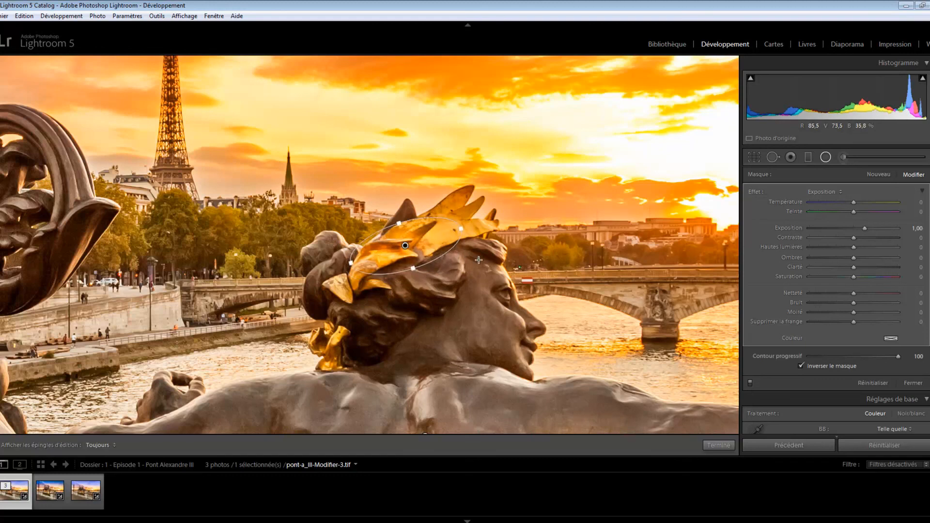
drag(465, 228, 468, 228)
click(444, 302)
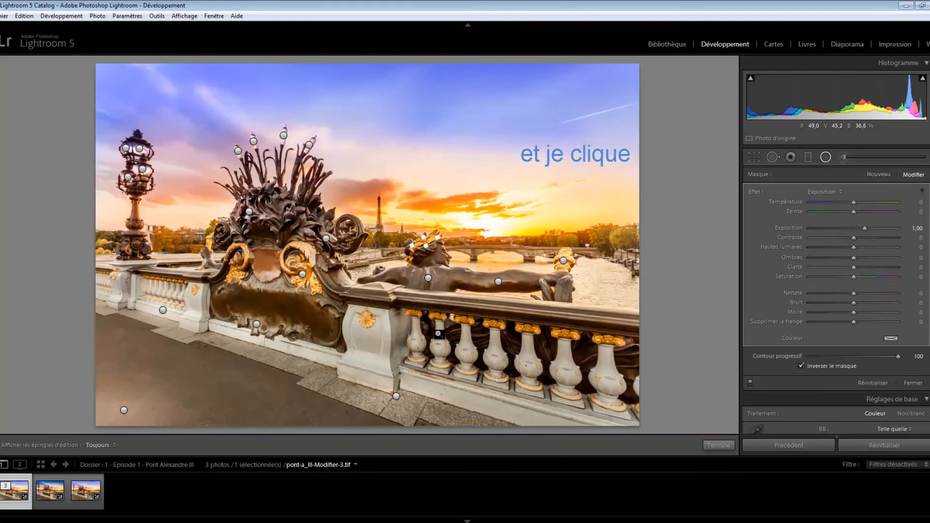
- Add a radial filter over the first baluster's gilded capital beside the pedestal and set its exposure to 1,50
click(417, 335)
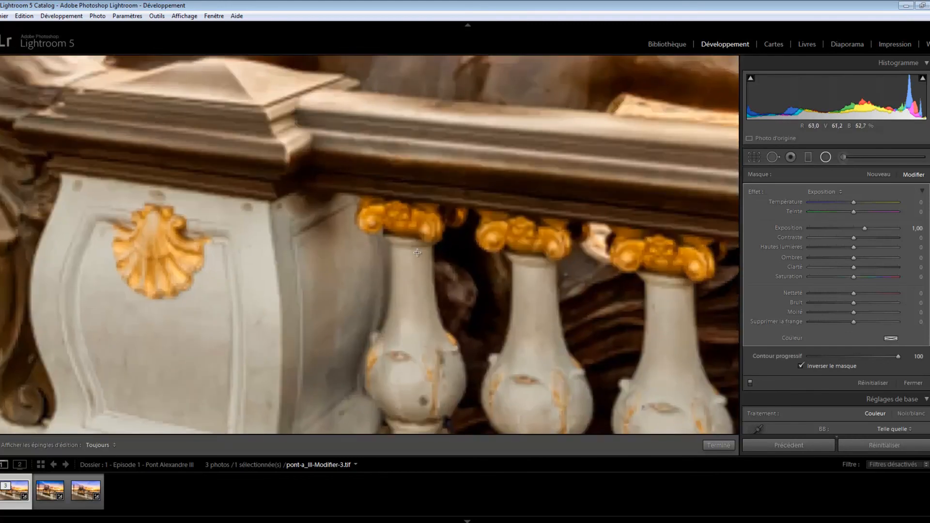
mouse_move(389, 215)
mouse_down()
mouse_move(428, 233)
mouse_move(441, 224)
mouse_move(421, 232)
mouse_up()
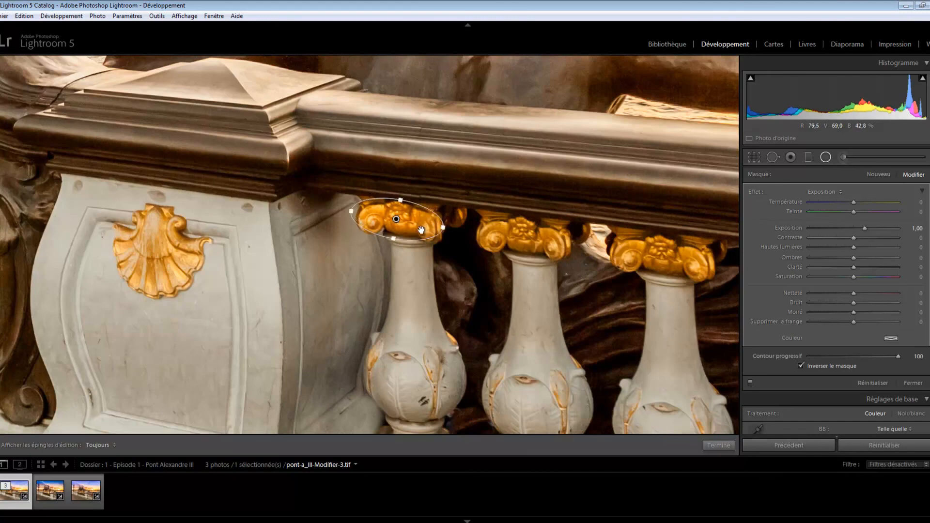
click(914, 229)
text(1,4)
key(Return)
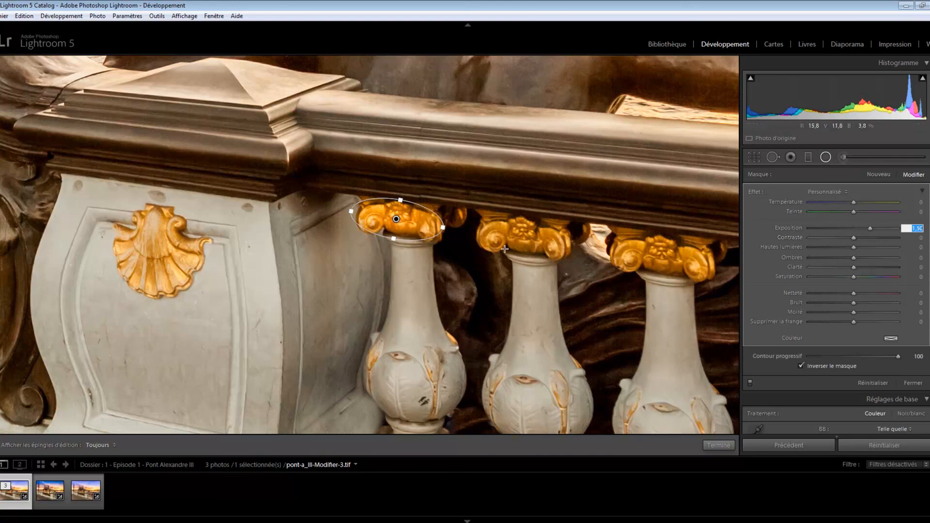
key(Return)
- Duplicate the capital's filter onto the pedestal's gilded shell and reshape its ellipse to cover the ornament
key(alt)
drag(418, 225, 174, 249)
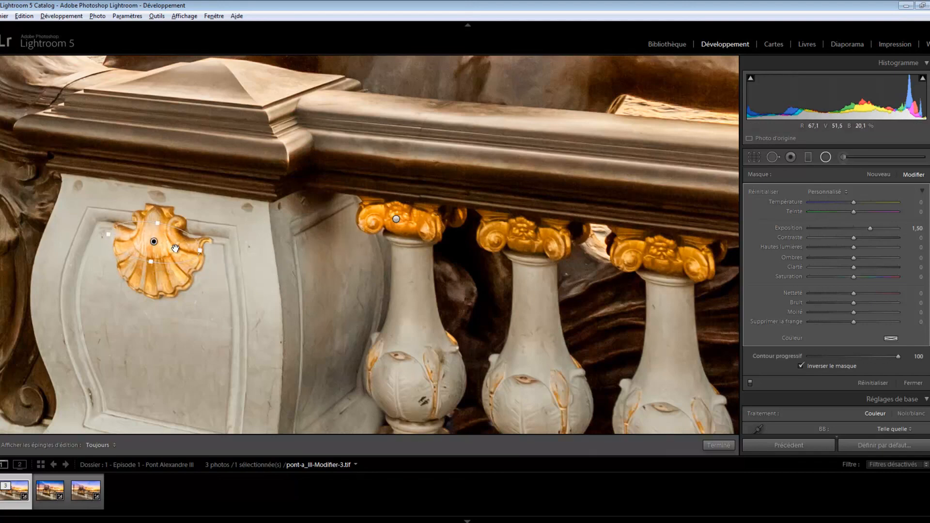
drag(152, 263, 145, 291)
- Duplicate the 1,50 exposure filter onto the gilded capitals of the other front balusters and close the radial filter tool
click(397, 219)
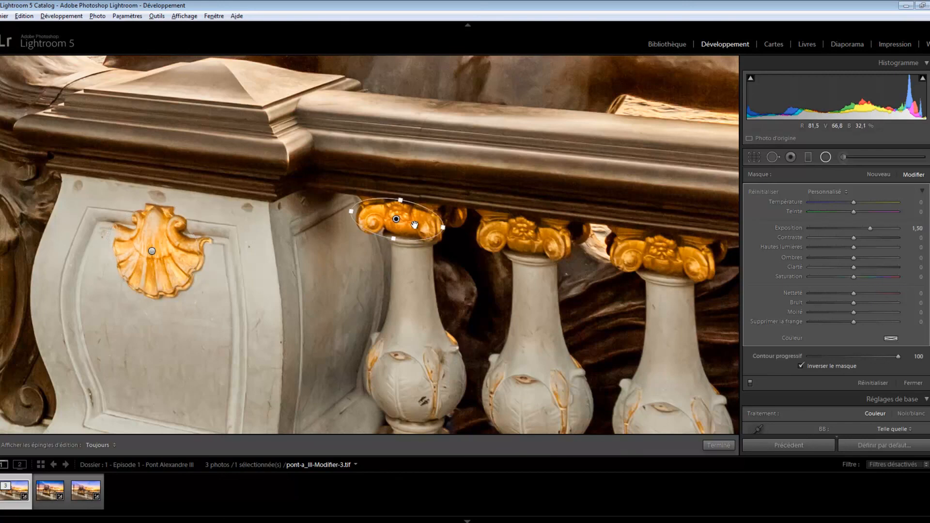
mouse_move(516, 234)
mouse_down()
mouse_move(562, 256)
mouse_move(654, 256)
mouse_up()
drag(644, 309, 107, 235)
key(alt)
drag(140, 193, 657, 268)
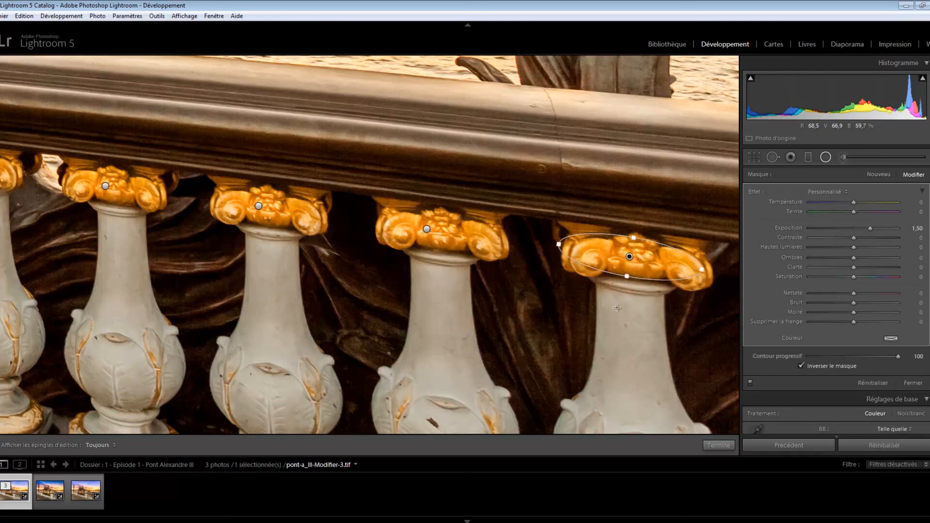
click(914, 383)
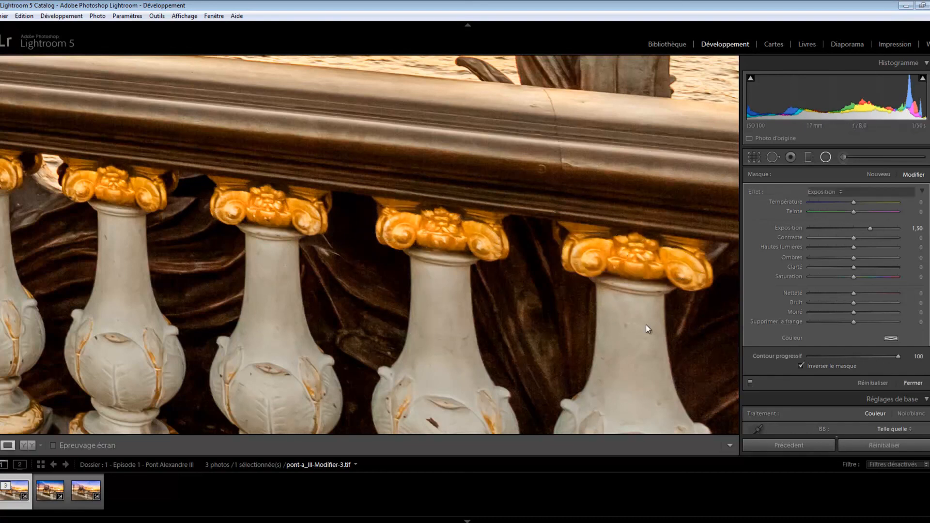
click(647, 324)
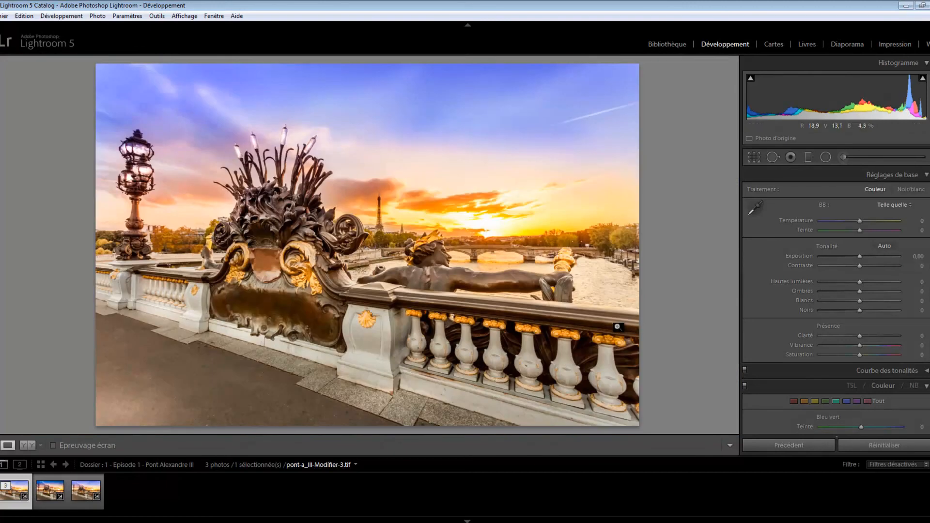
- Add radial filters with exposure 1,00 along the front balustrade's base, its handrail near the photo's right edge and the river
click(826, 158)
drag(466, 407, 516, 424)
drag(607, 414, 640, 427)
drag(576, 322, 626, 326)
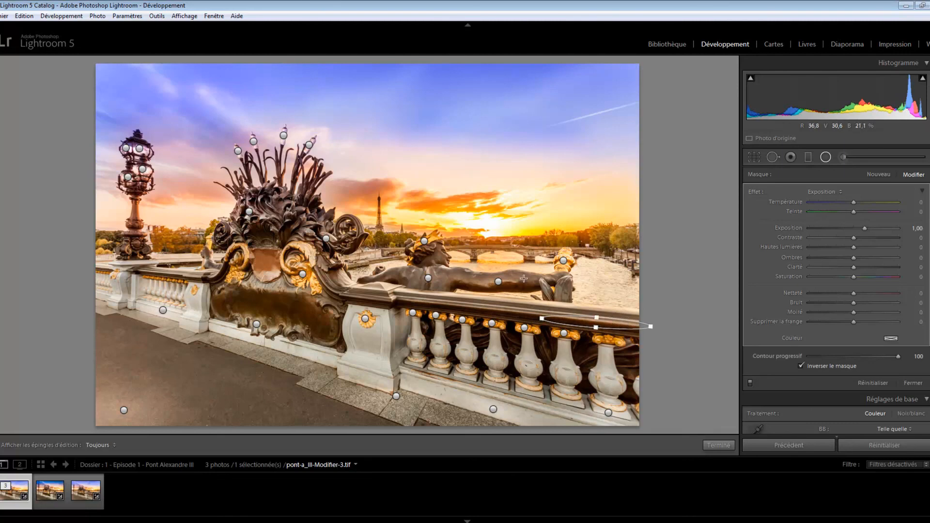
drag(499, 258, 530, 274)
- Add a radial filter with exposure 1,00 over the trees on the far right bank, reposition it and set its temperature to 37
drag(620, 240, 609, 245)
key(z)
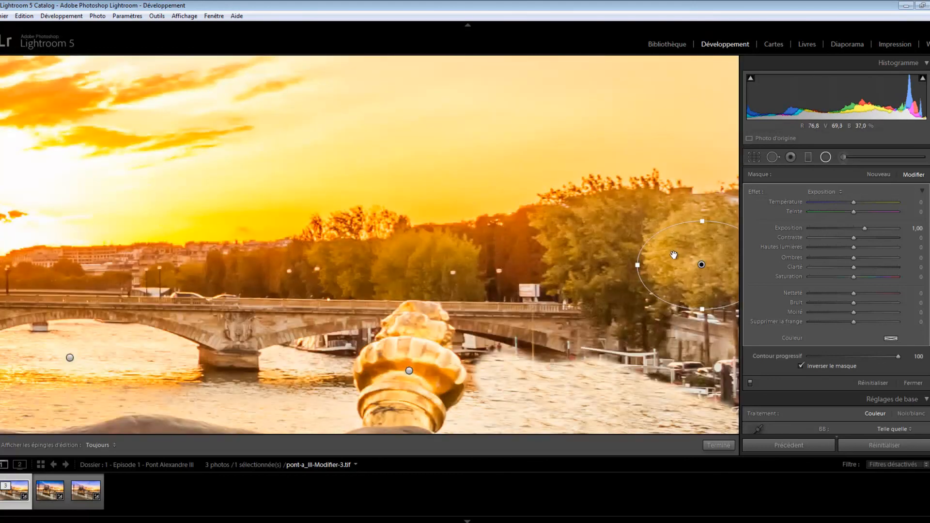
drag(631, 248, 584, 249)
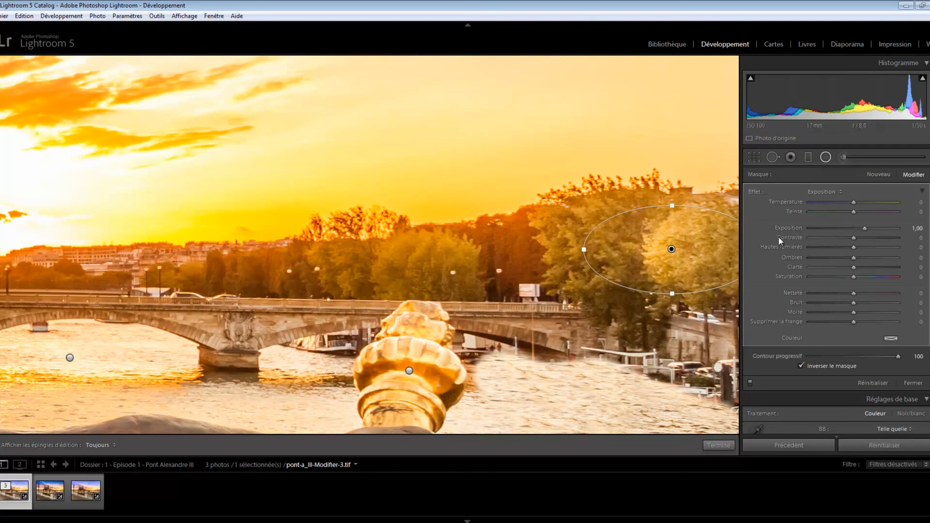
drag(853, 202, 871, 202)
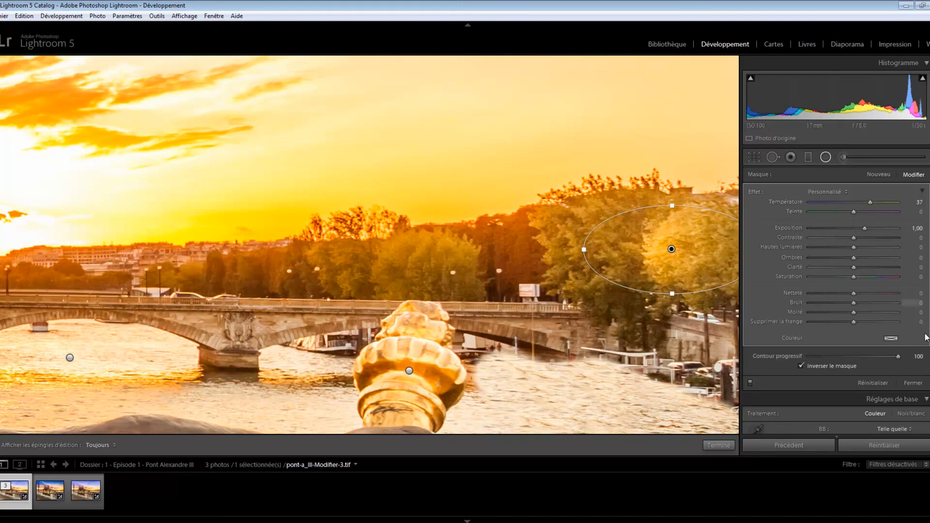
click(914, 382)
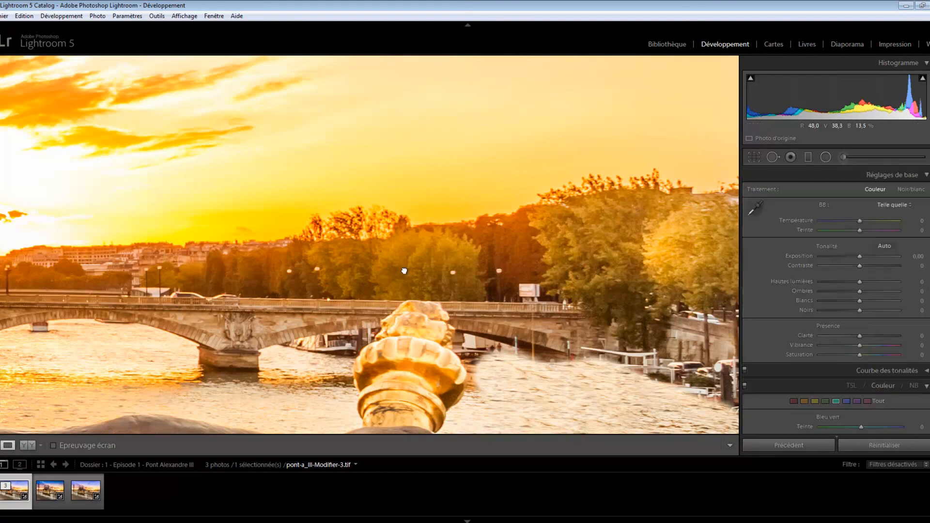
click(404, 271)
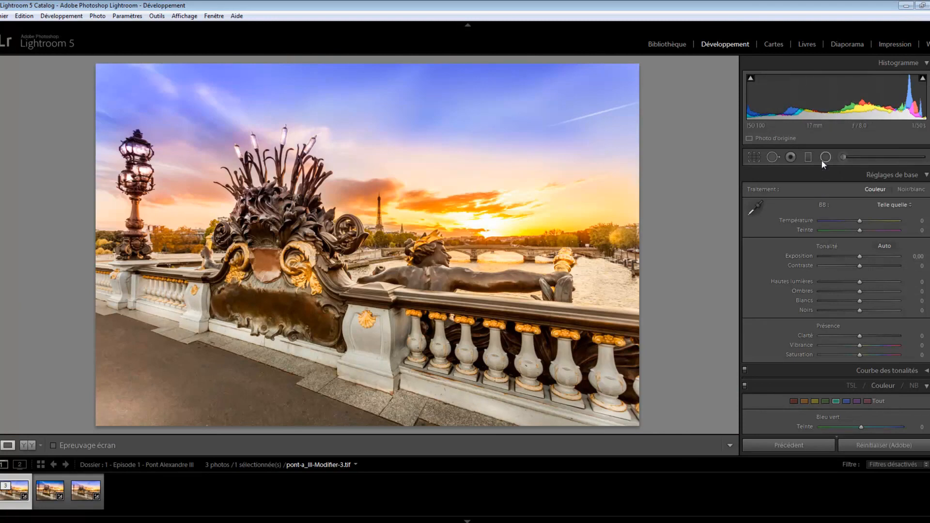
- Compare the whole photo before and after all the radial filter lighting
key(shift+s)
key(shift+s)
key(shift+s)
key(shift+s)
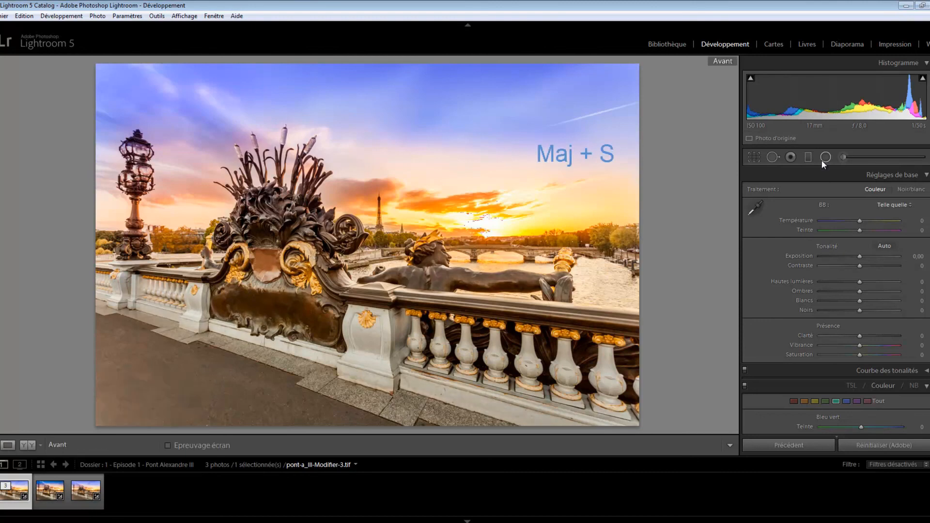
key(shift+s)
key(shift+s)
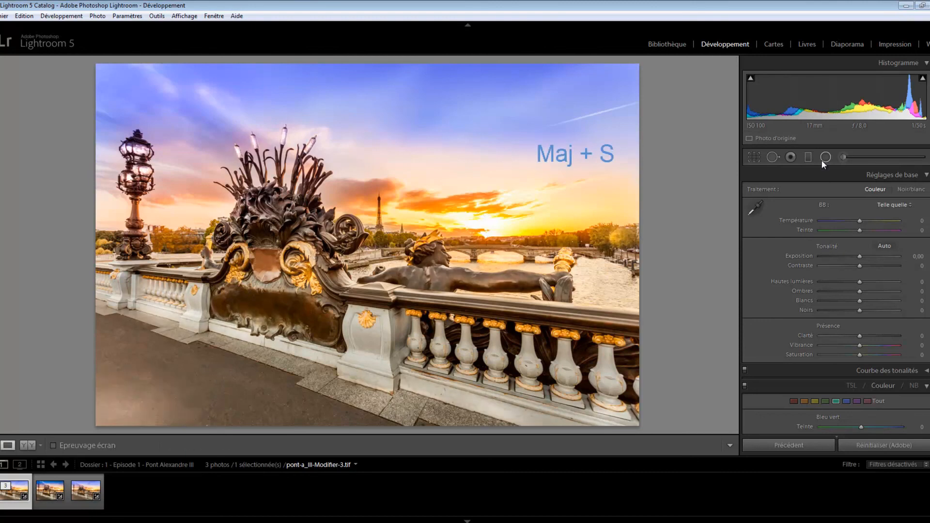
- Add radial filters with exposure 1,00 over the rightmost front balusters and the sculpture's dark lower panel, closing the tool
click(826, 157)
drag(465, 354, 617, 367)
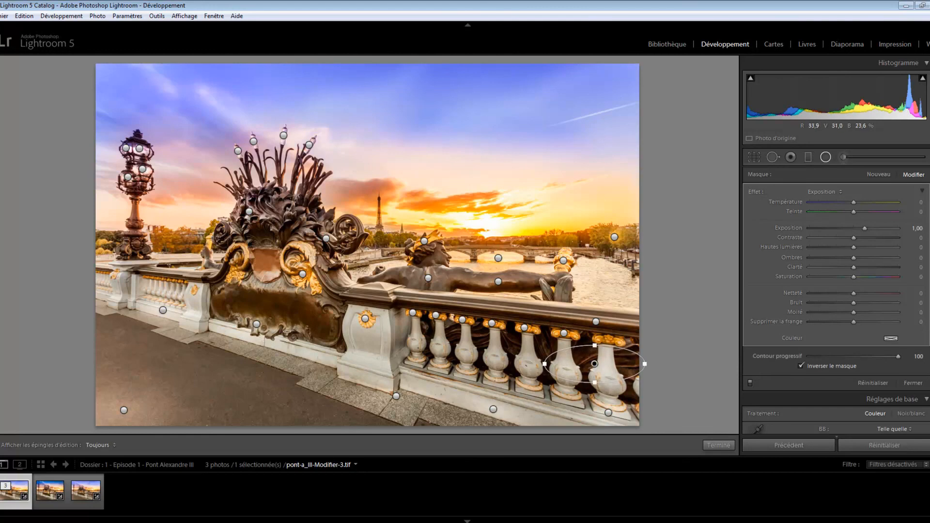
drag(266, 307, 293, 313)
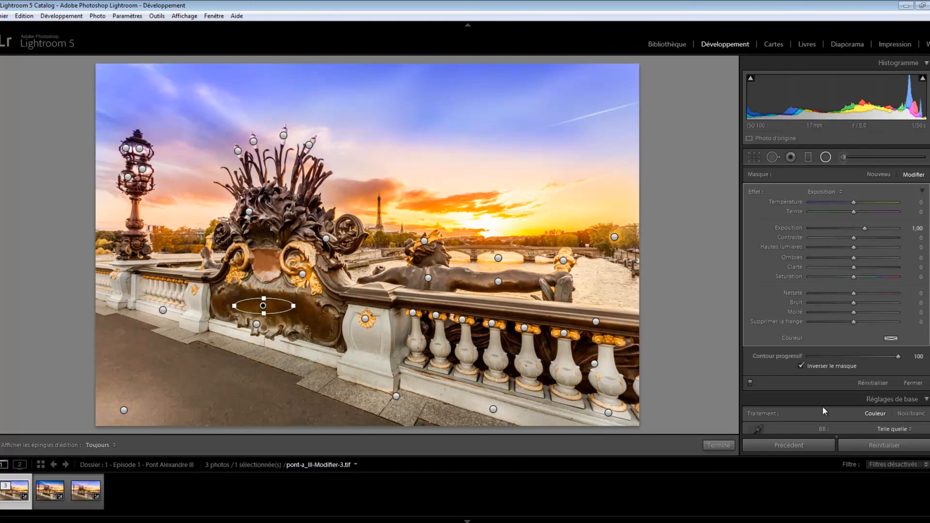
click(903, 384)
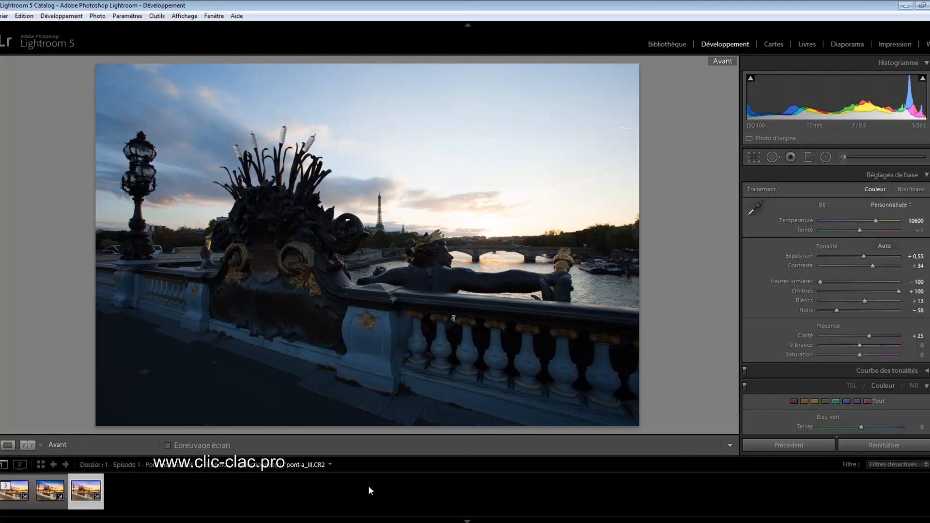
- Reopen the retouched pont-a_III-Modifier-3.tif and view it full screen
click(17, 491)
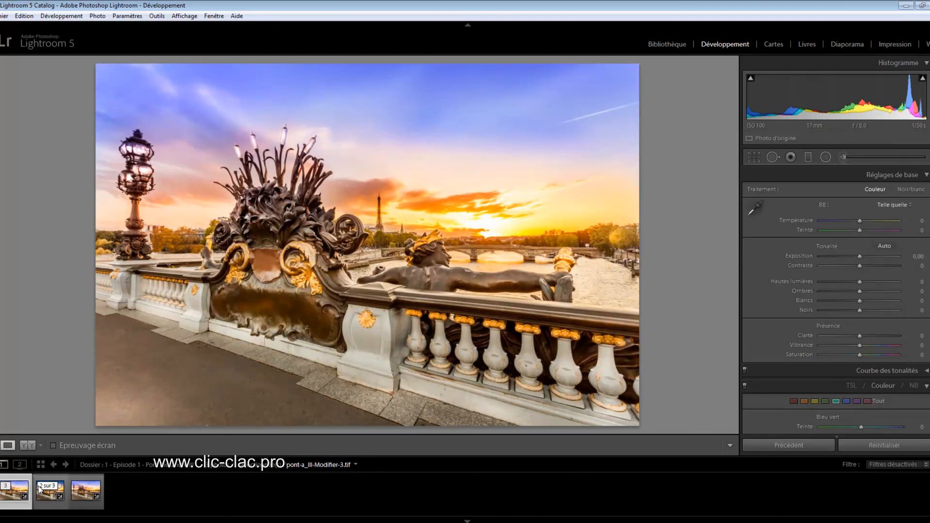
key(f)
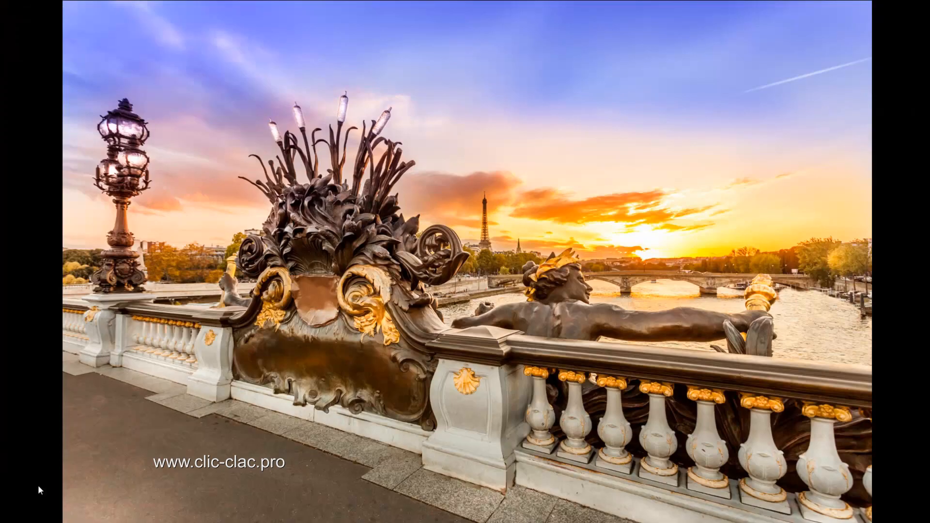